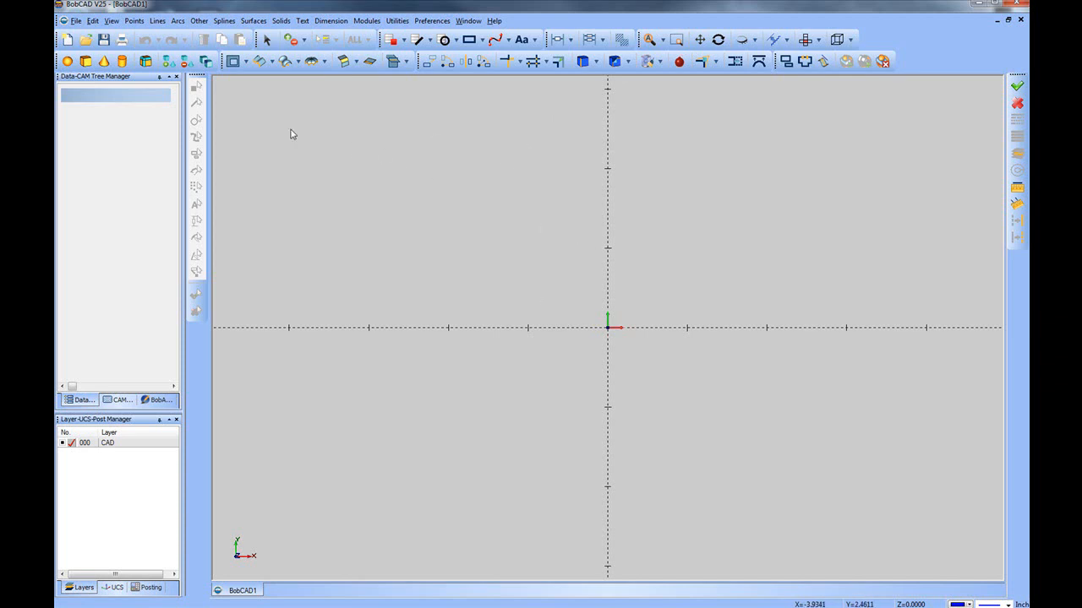
# Define a circle by coordinates, centred on the origin, with a radius of 3 inches
pyautogui.click(177, 21)
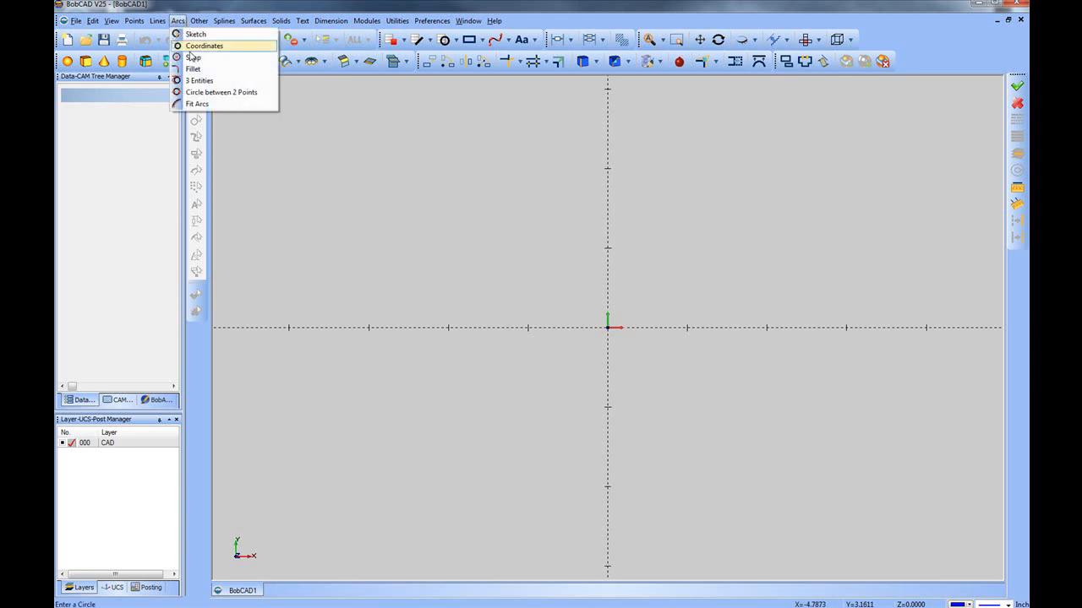
pyautogui.click(191, 48)
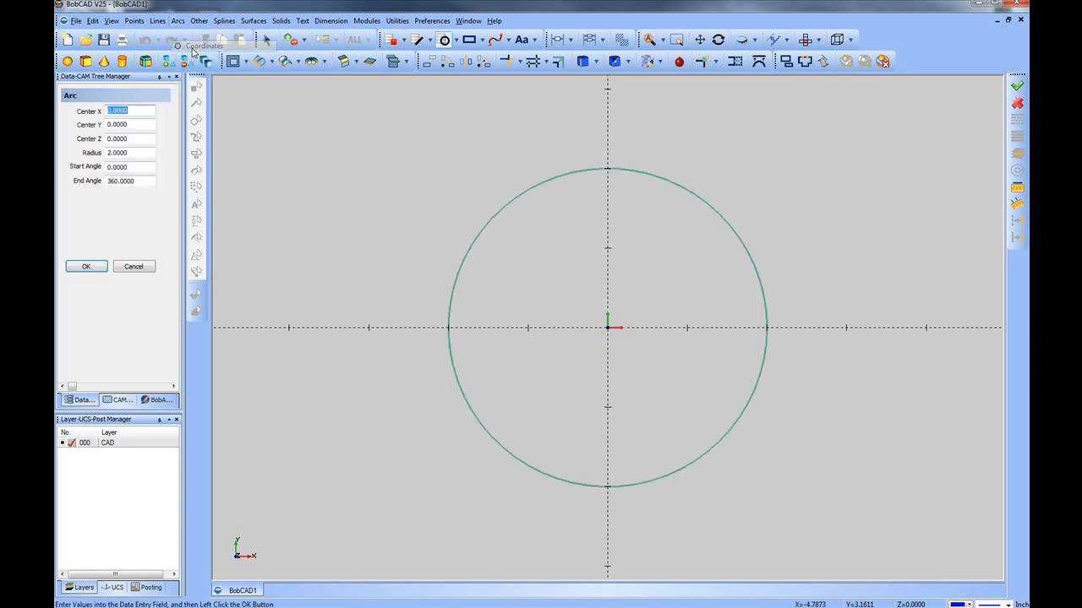
pyautogui.click(131, 141)
pyautogui.doubleClick(127, 153)
pyautogui.write('6')
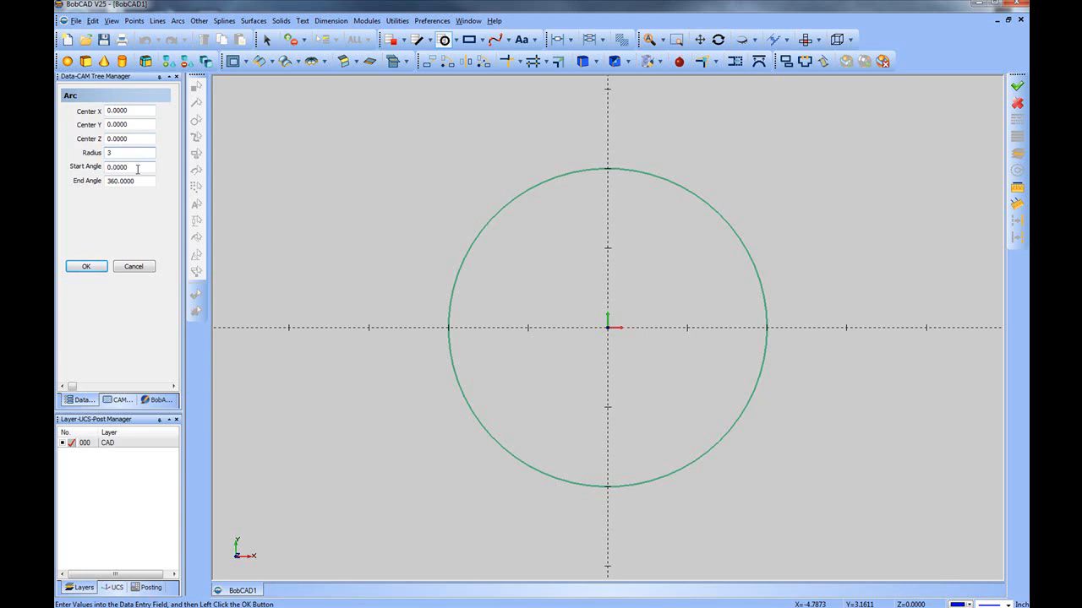
pyautogui.press('Return')
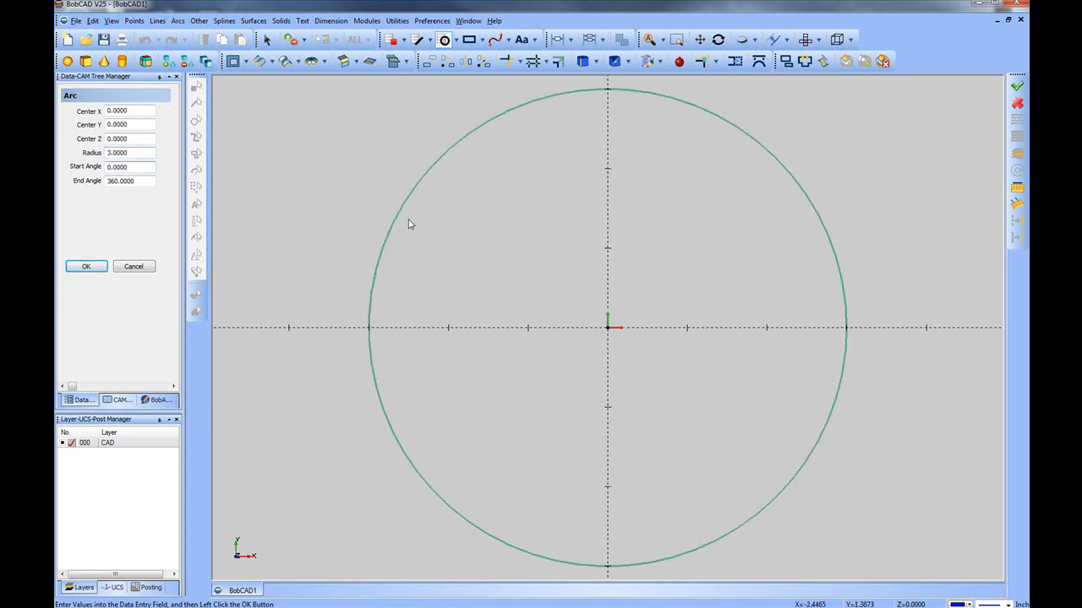
# Try a 90-degree start angle on the arc preview and reset the start angle to 0
pyautogui.doubleClick(106, 166)
pyautogui.write('90')
pyautogui.click(126, 153)
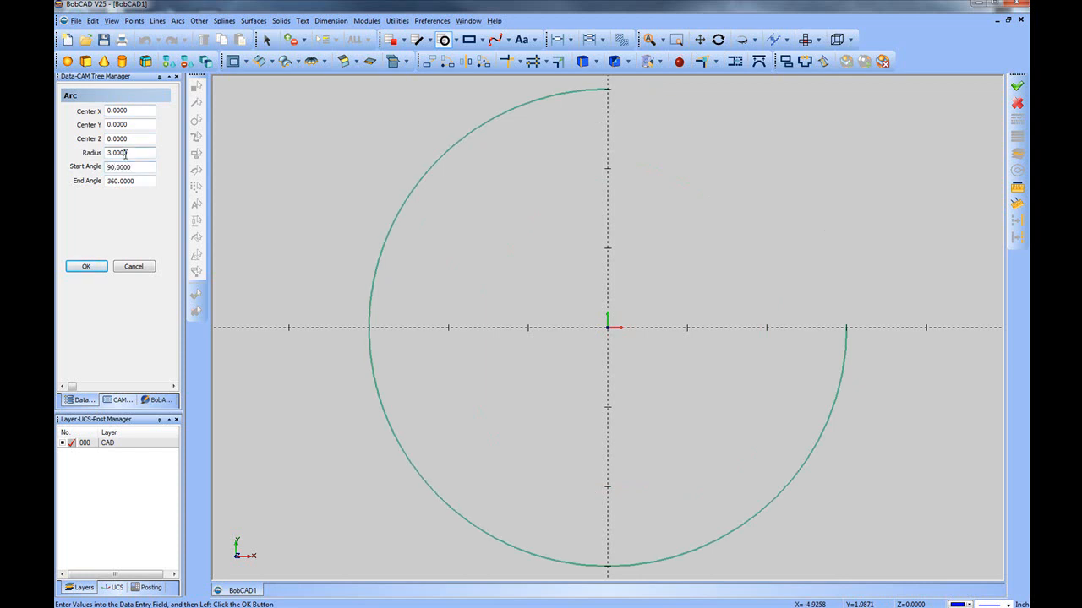
pyautogui.press('Tab')
pyautogui.write('0')
# Add the previewed full circle to the drawing and finish the arc command
pyautogui.click(145, 182)
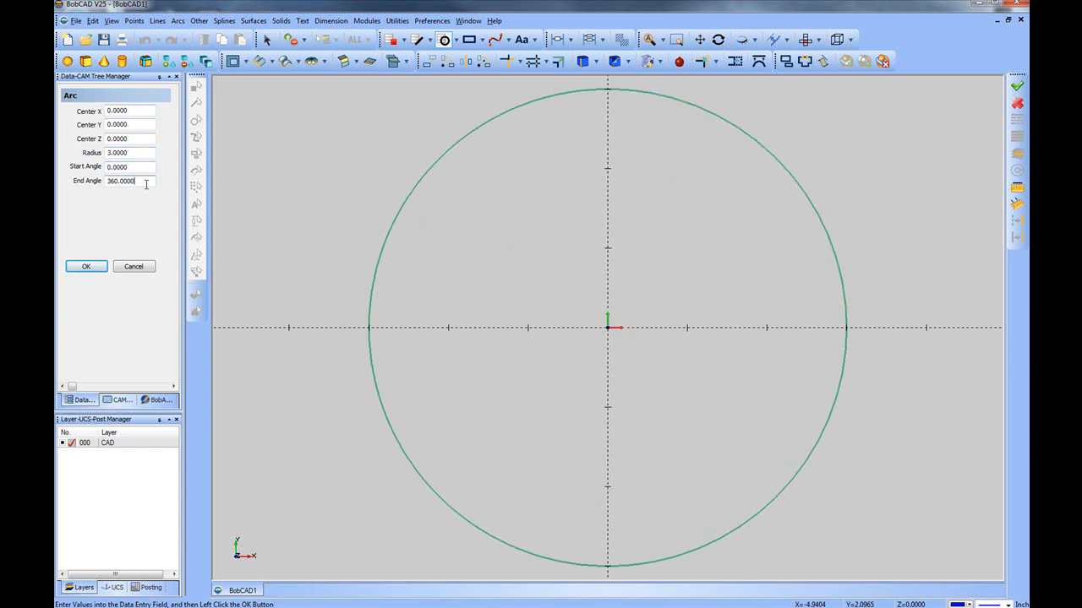
pyautogui.click(93, 268)
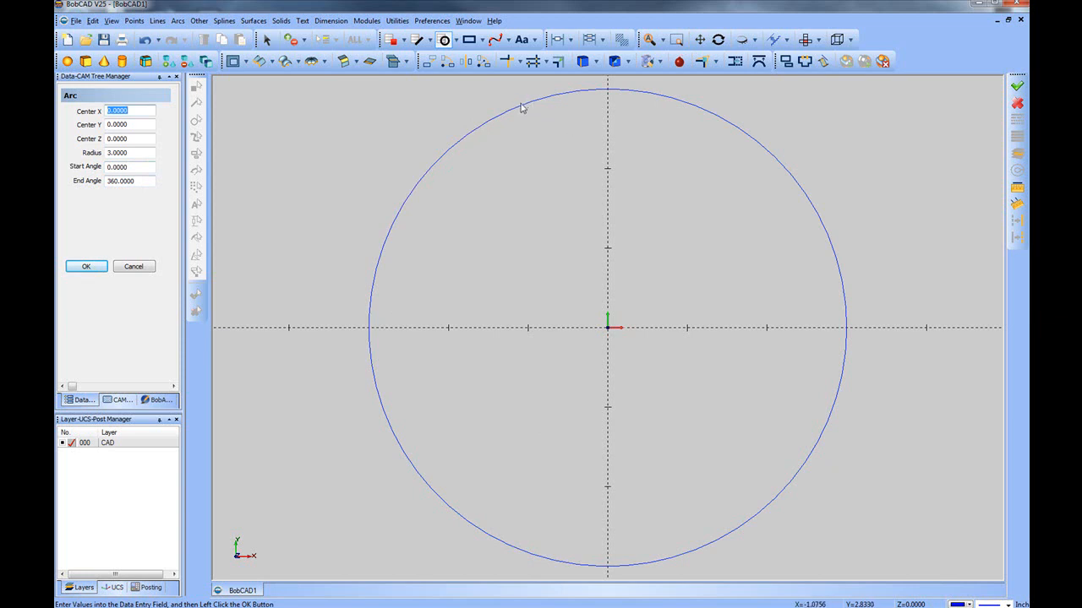
pyautogui.click(132, 268)
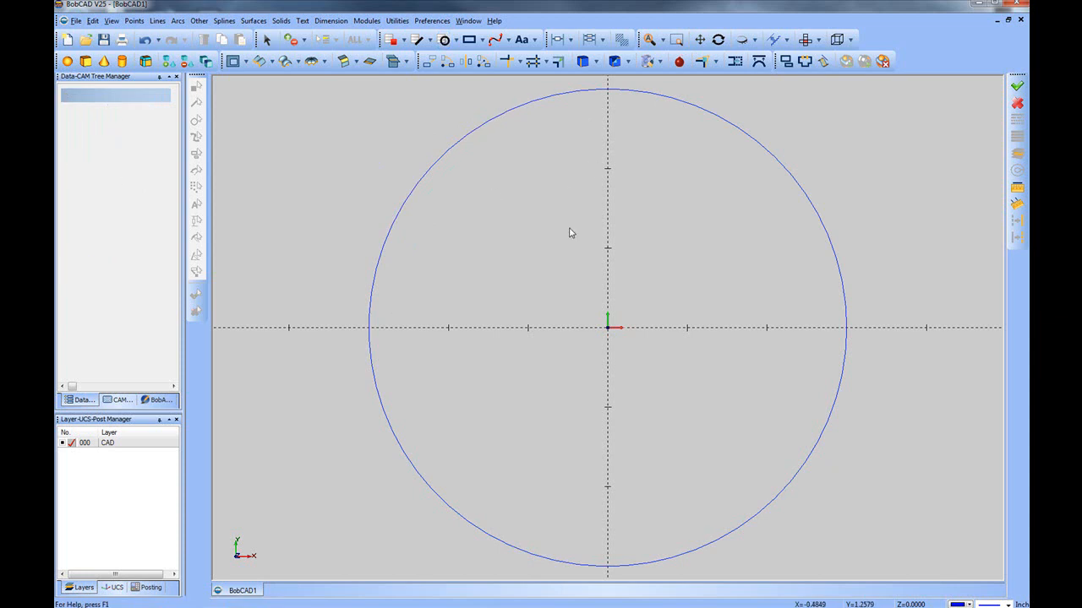
# Define a rectangle 1 inch long and 1 inch wide with 0.0625 inch radius corners
pyautogui.click(198, 20)
pyautogui.click(215, 34)
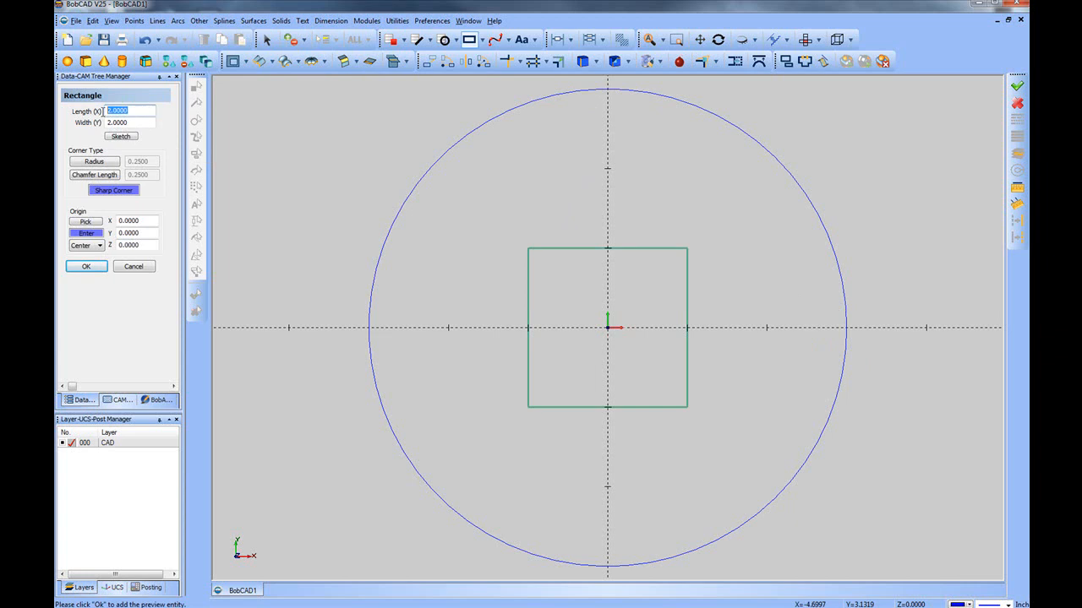
pyautogui.write('1')
pyautogui.press('Tab')
pyautogui.write('1')
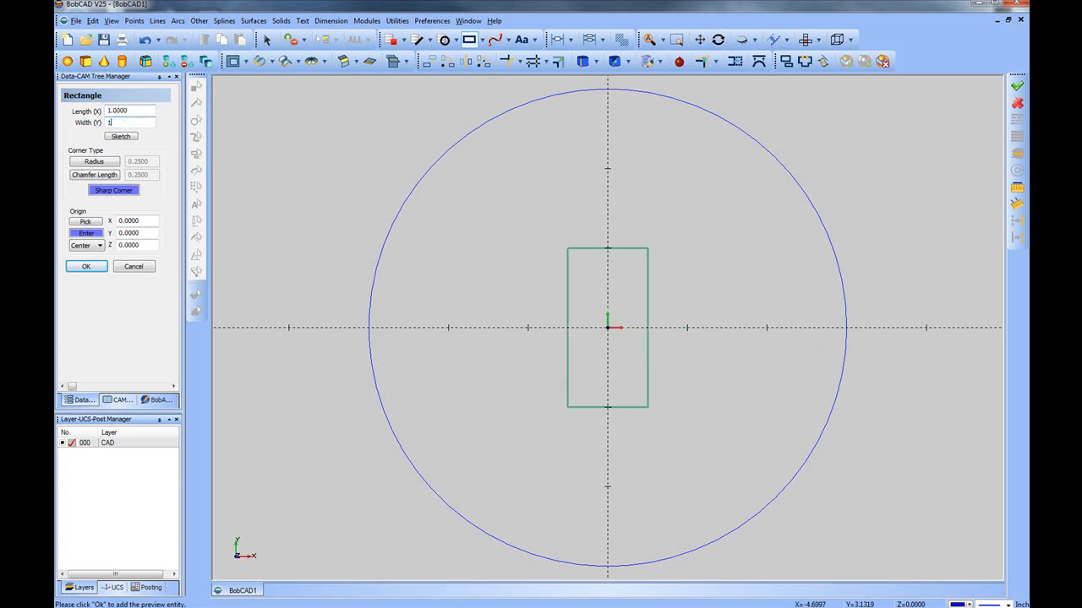
pyautogui.click(102, 166)
pyautogui.write('.06')
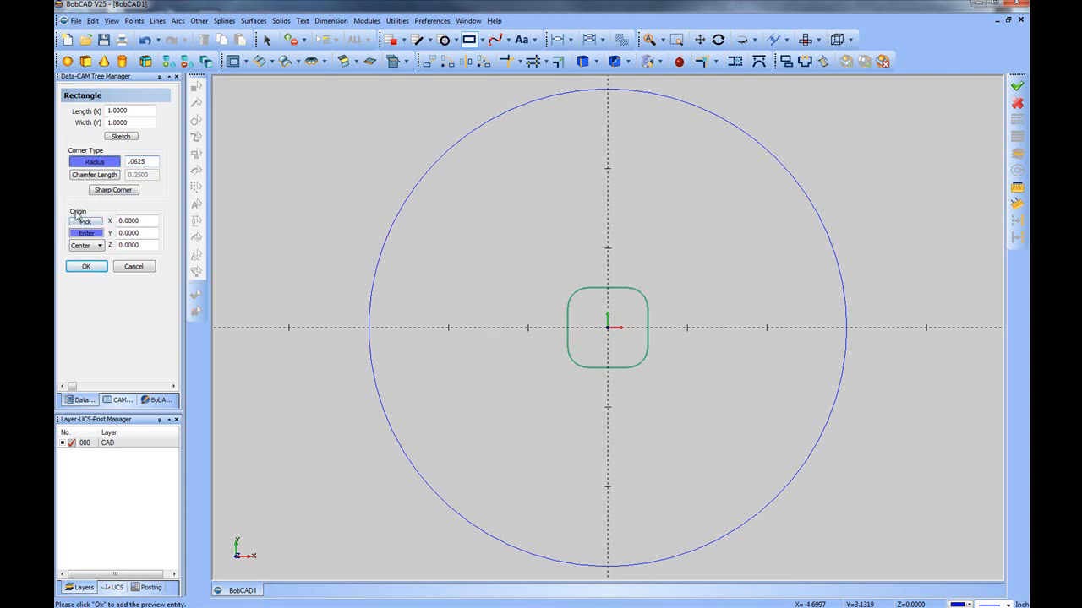
# Place the rectangle's centre at X 3, Y 0, create it and finish the rectangle command
pyautogui.moveTo(150, 222); pyautogui.dragTo(116, 220)
pyautogui.write('3')
pyautogui.click(155, 234)
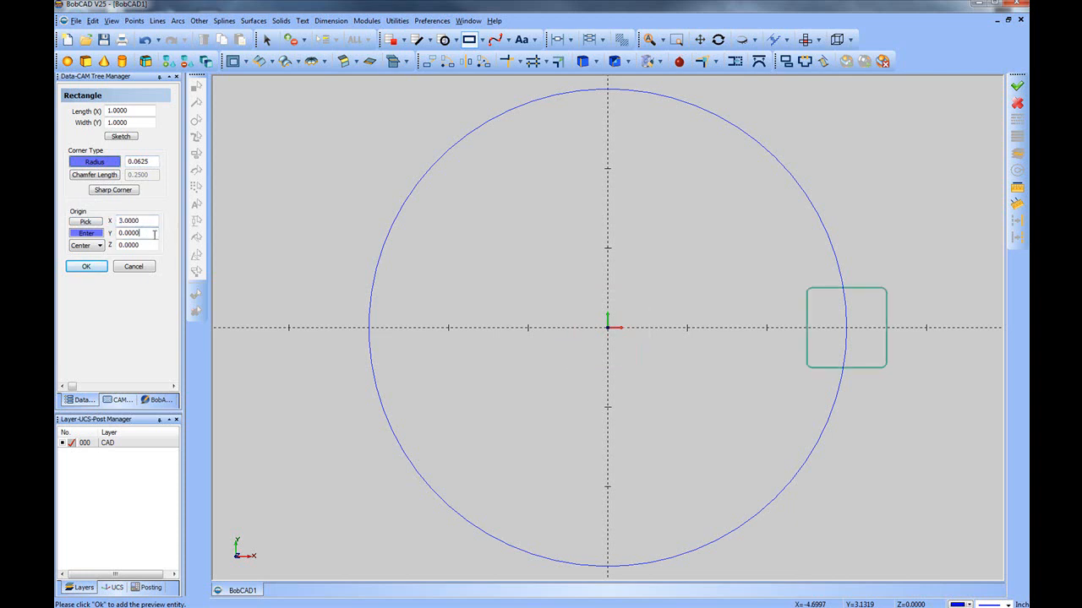
pyautogui.moveTo(149, 234); pyautogui.dragTo(118, 233)
pyautogui.click(94, 267)
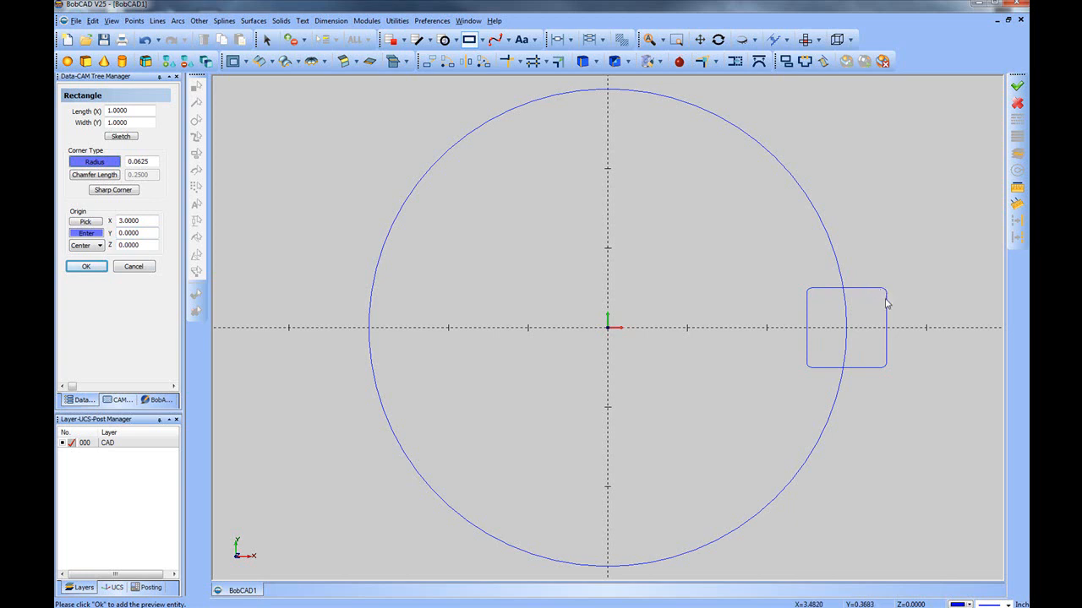
pyautogui.click(138, 268)
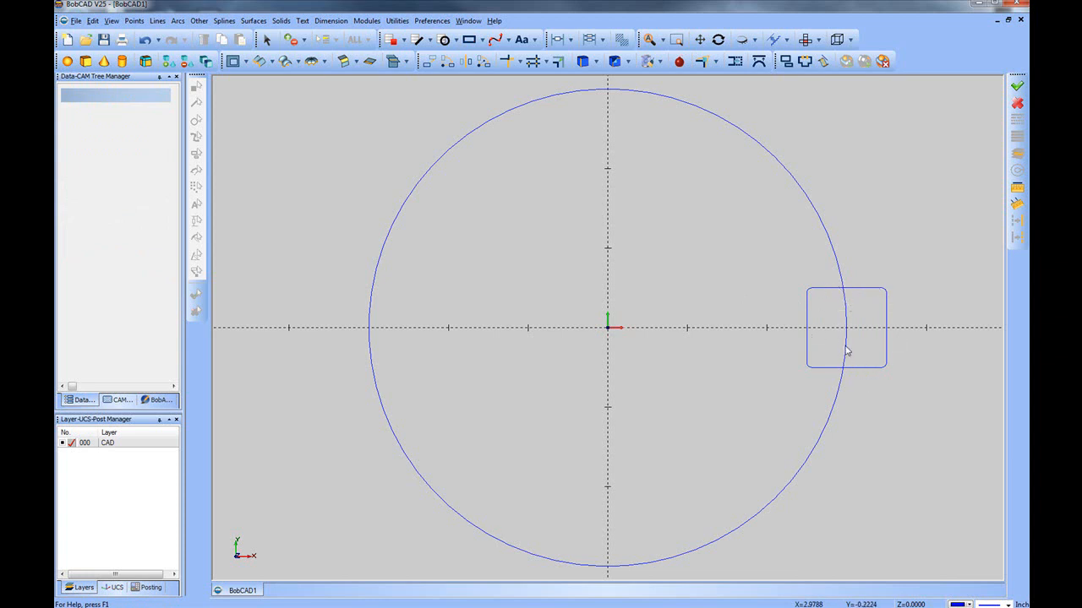
# Quick Trim the circle's arc inside the rectangle and the rectangle's portion outside the circle, leaving an open notch
pyautogui.click(399, 21)
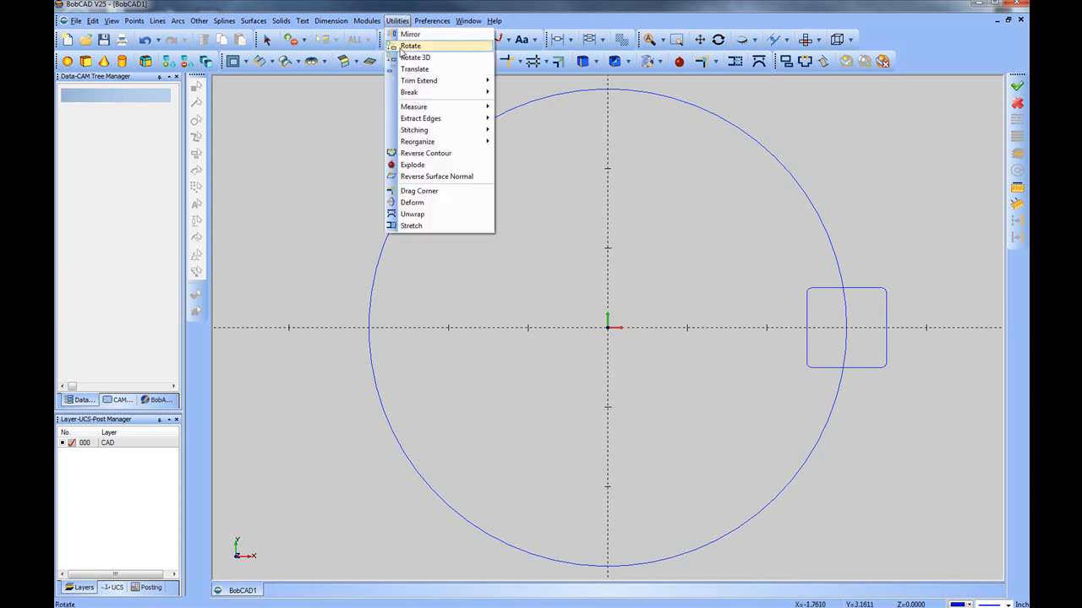
pyautogui.moveTo(418, 84)
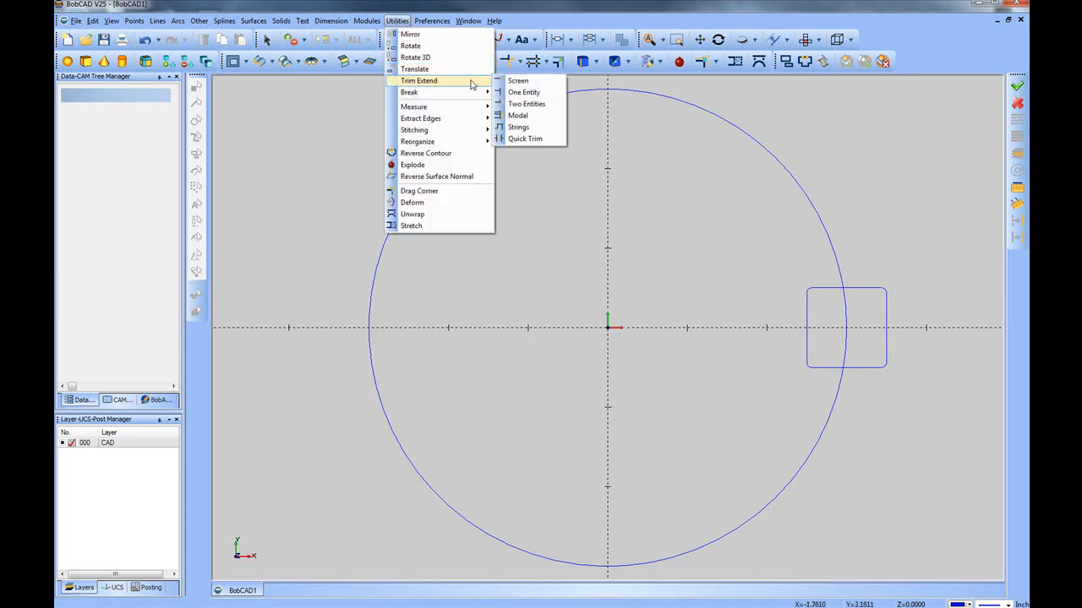
pyautogui.click(536, 139)
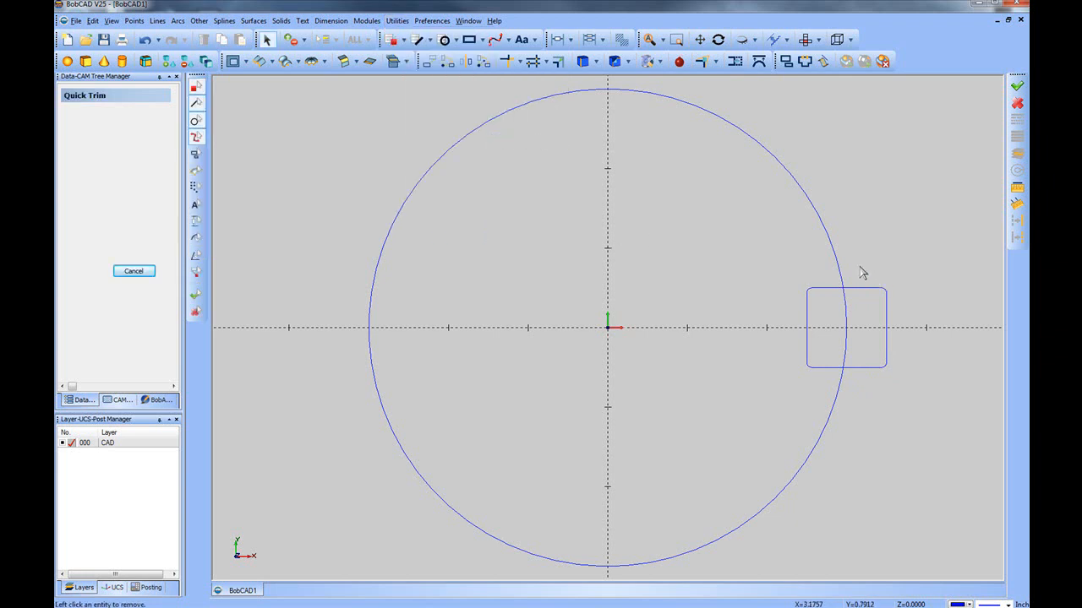
pyautogui.click(846, 312)
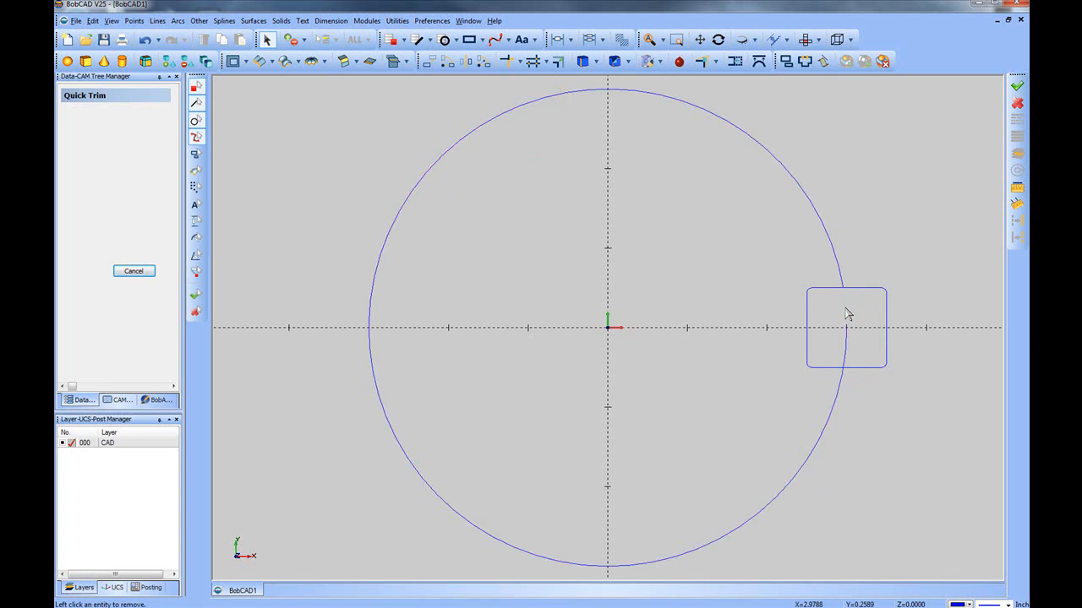
pyautogui.click(848, 351)
pyautogui.click(886, 362)
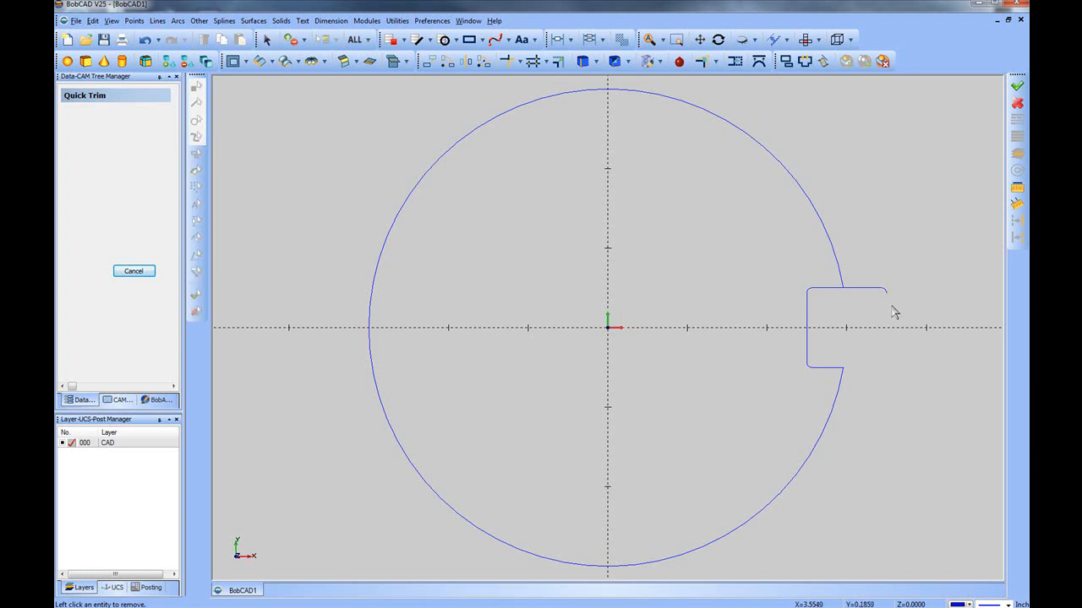
pyautogui.click(862, 288)
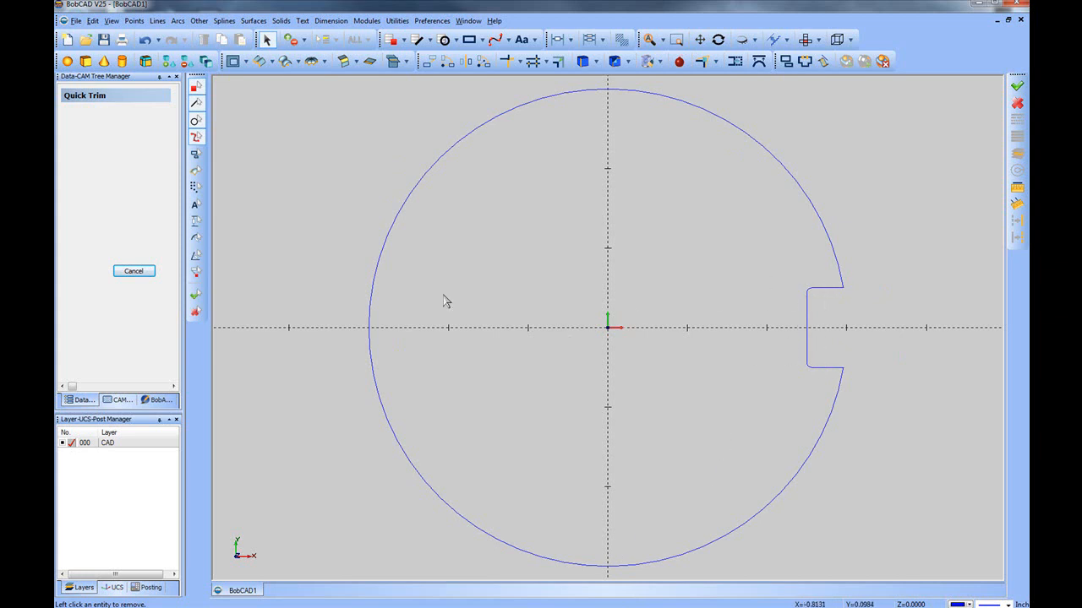
pyautogui.click(125, 272)
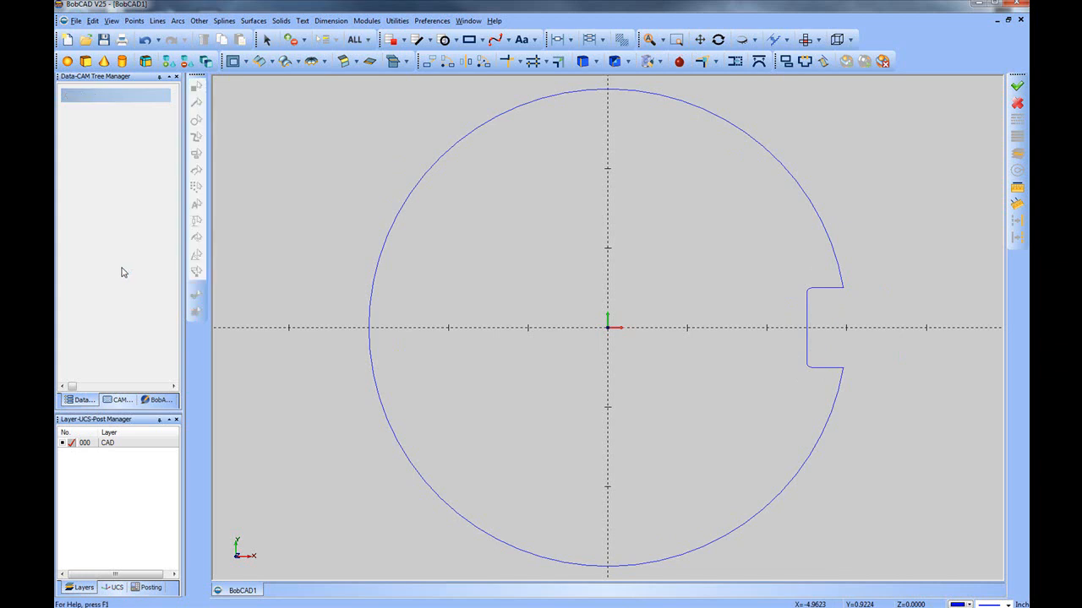
# Rotate the notch outline 90 degrees about Z around the origin X 0, Y 0, Z 0, making 3 copies
pyautogui.click(397, 21)
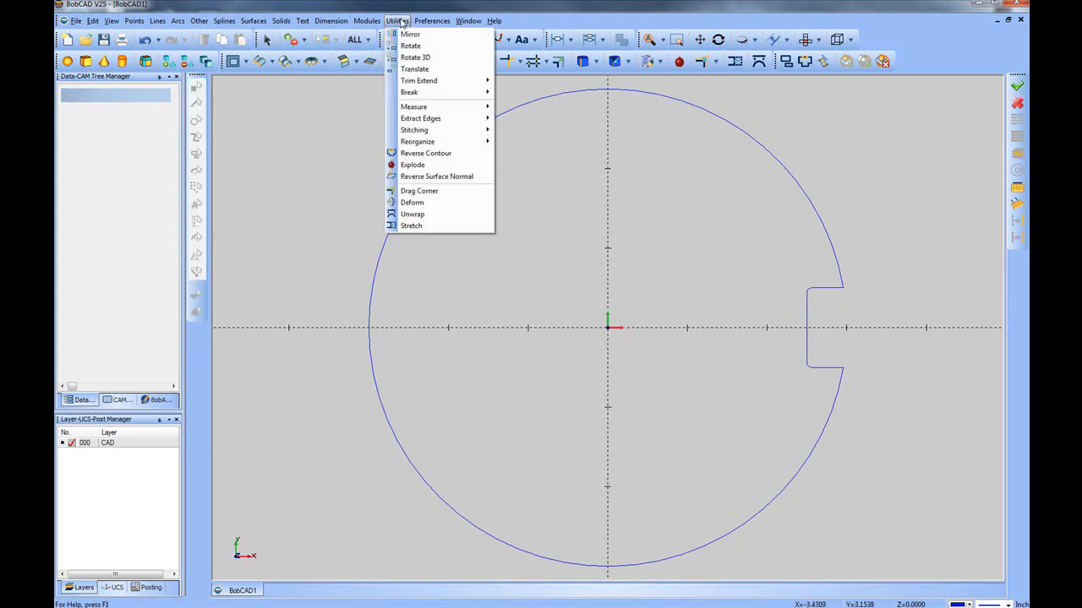
pyautogui.click(404, 46)
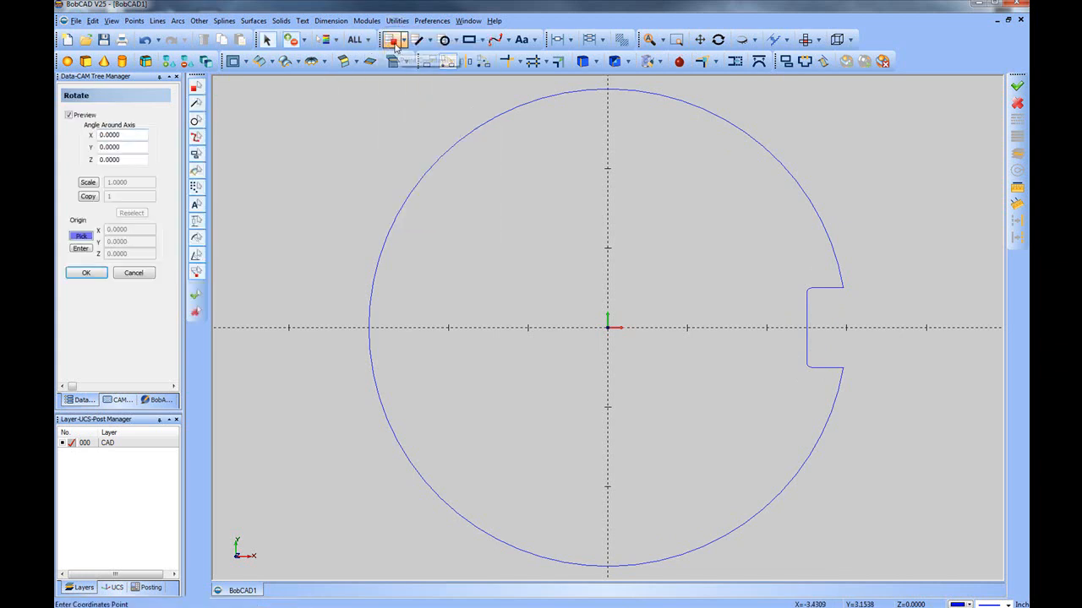
pyautogui.moveTo(780, 268); pyautogui.dragTo(832, 384)
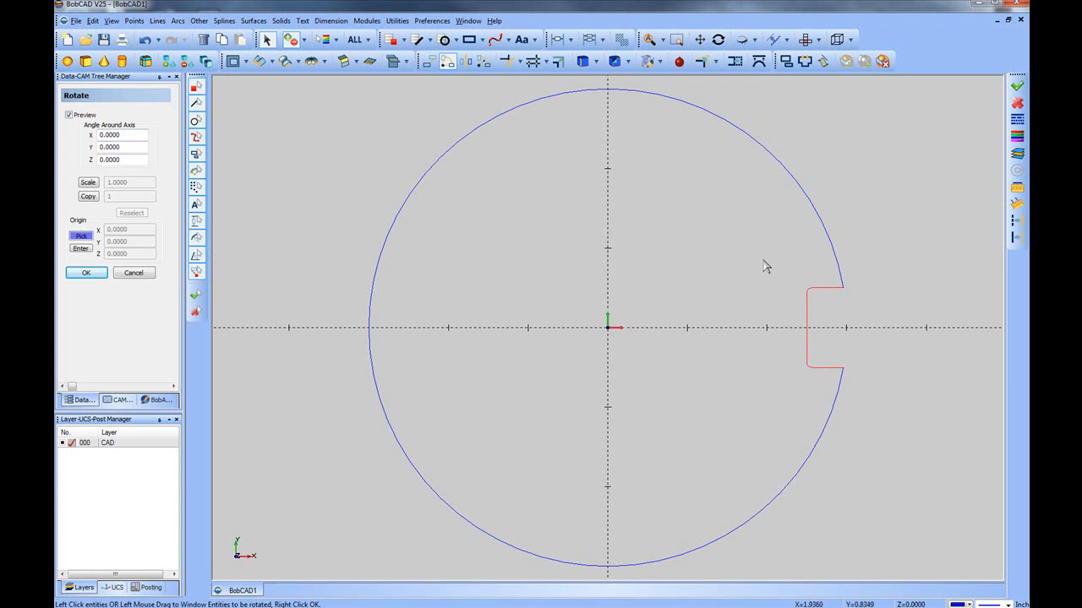
pyautogui.rightClick(530, 181)
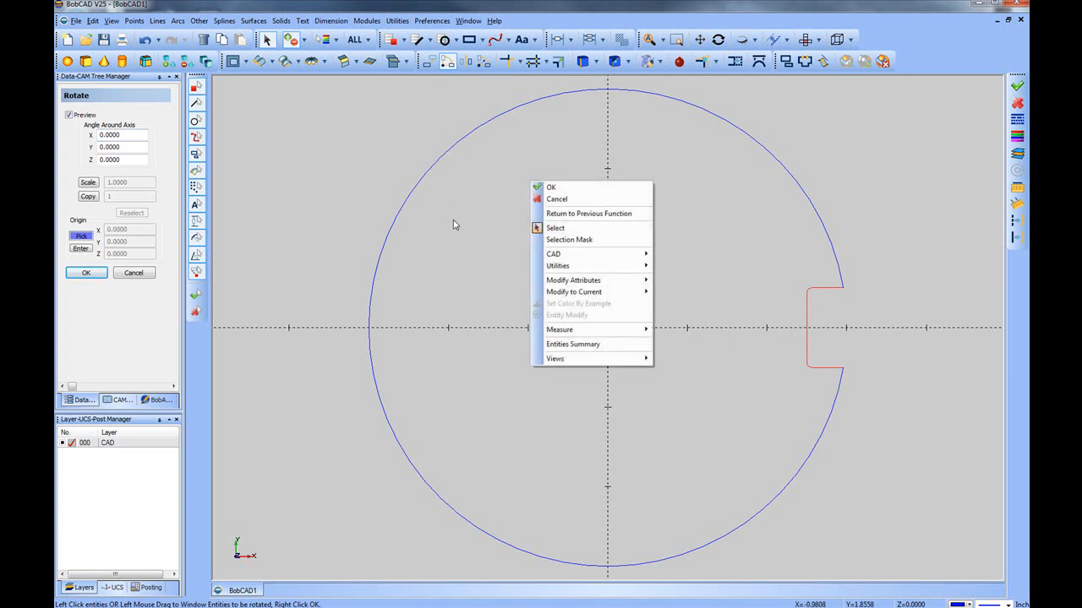
pyautogui.click(580, 189)
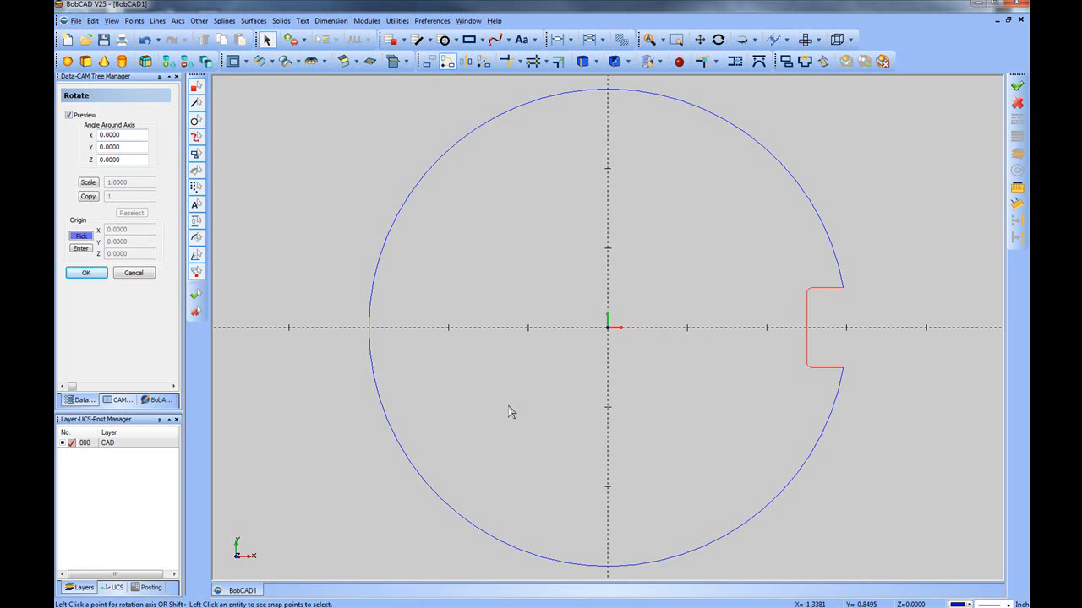
pyautogui.moveTo(128, 161); pyautogui.dragTo(95, 161)
pyautogui.write('90')
pyautogui.press('Tab')
pyautogui.click(89, 197)
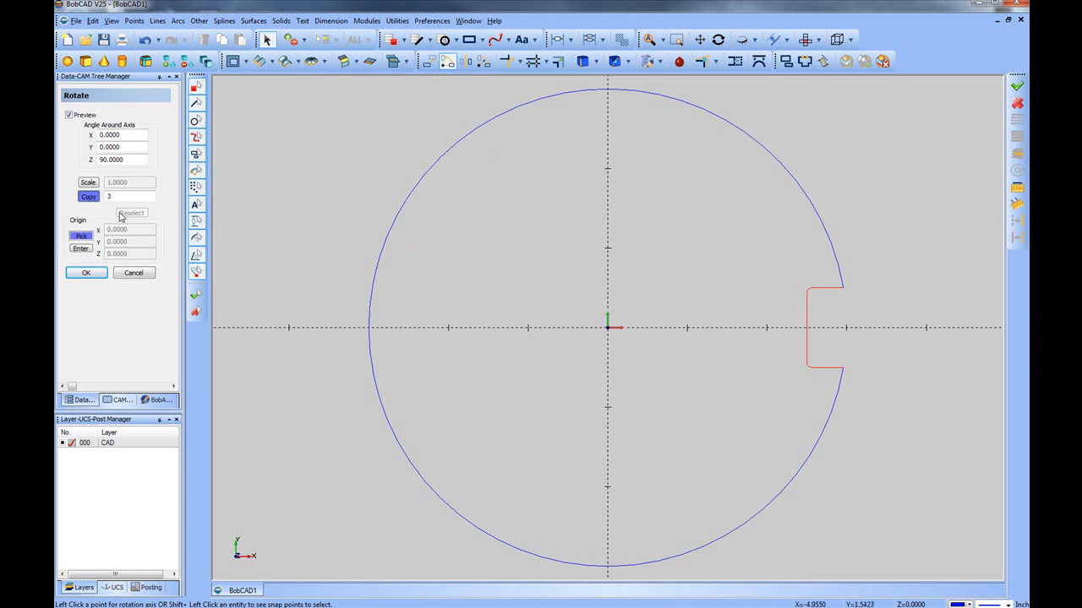
pyautogui.click(83, 250)
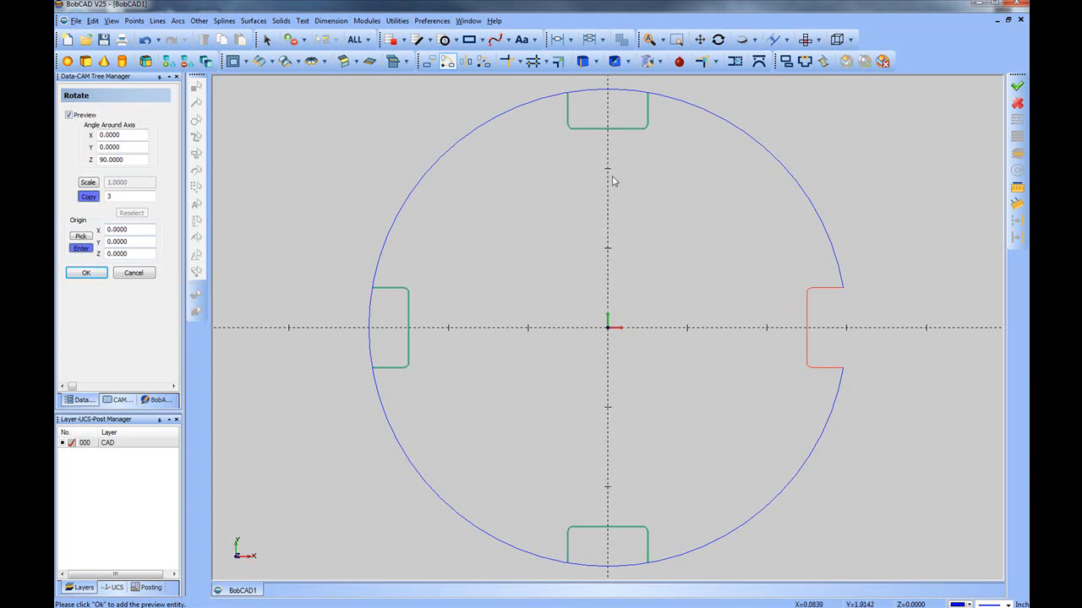
pyautogui.click(86, 274)
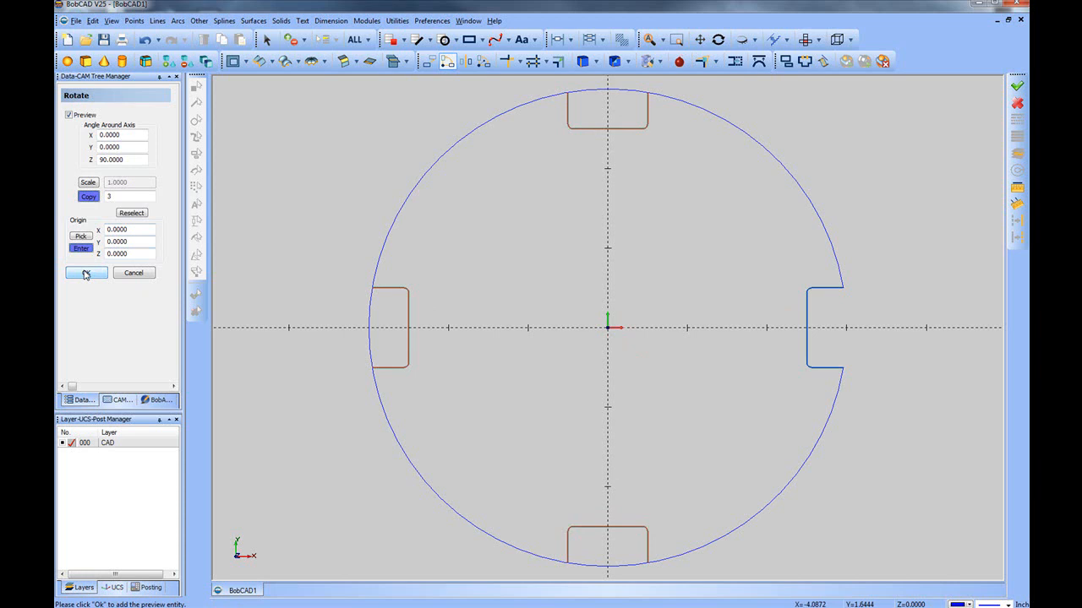
pyautogui.click(141, 275)
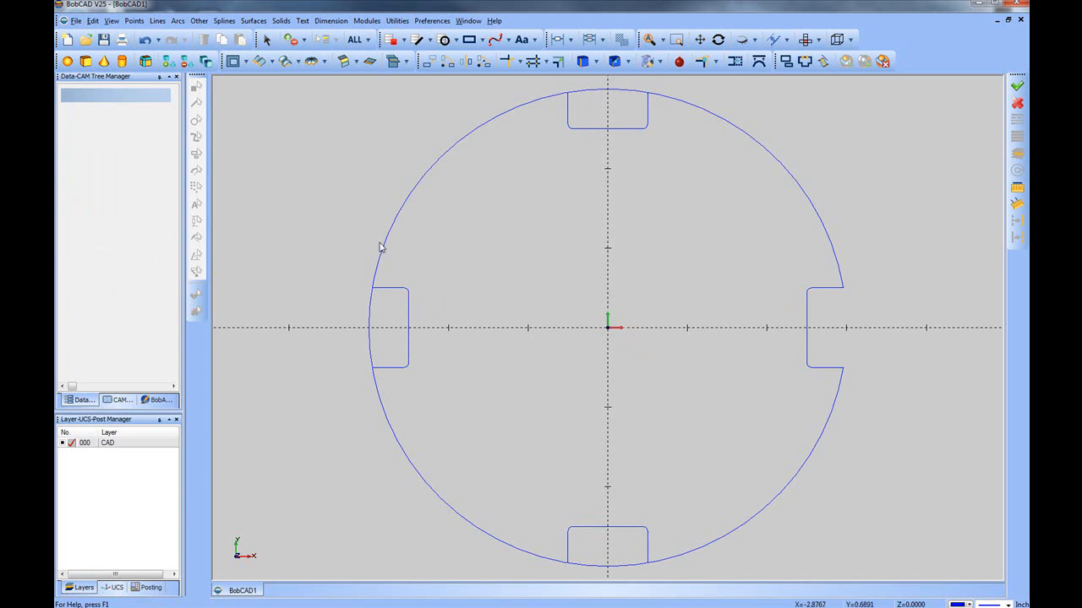
# Quick Trim the circle's arcs across the openings of the three copied notches
pyautogui.click(404, 21)
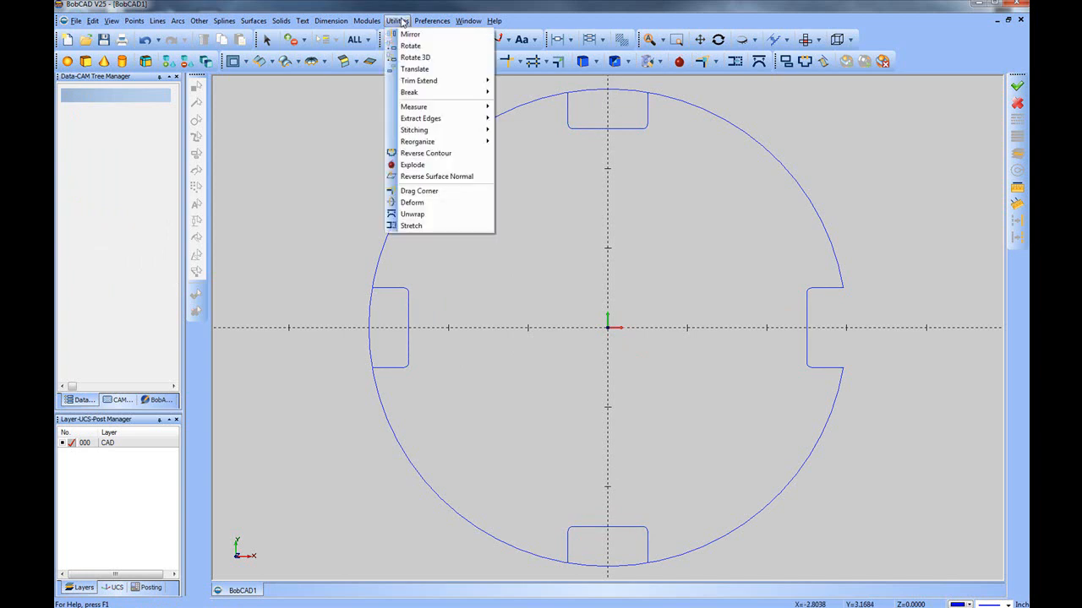
pyautogui.moveTo(448, 81)
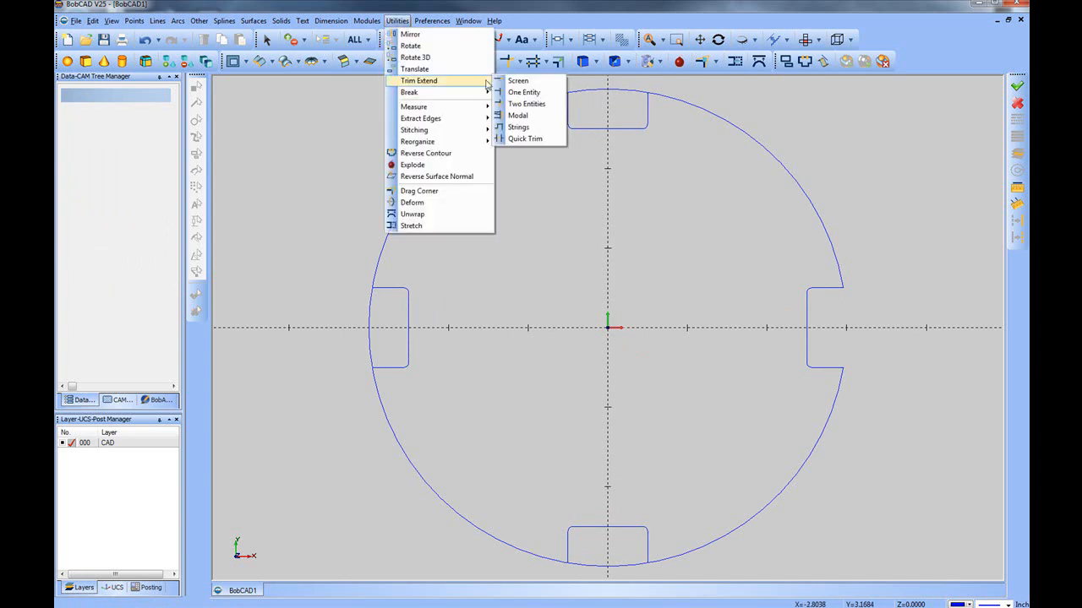
pyautogui.click(524, 139)
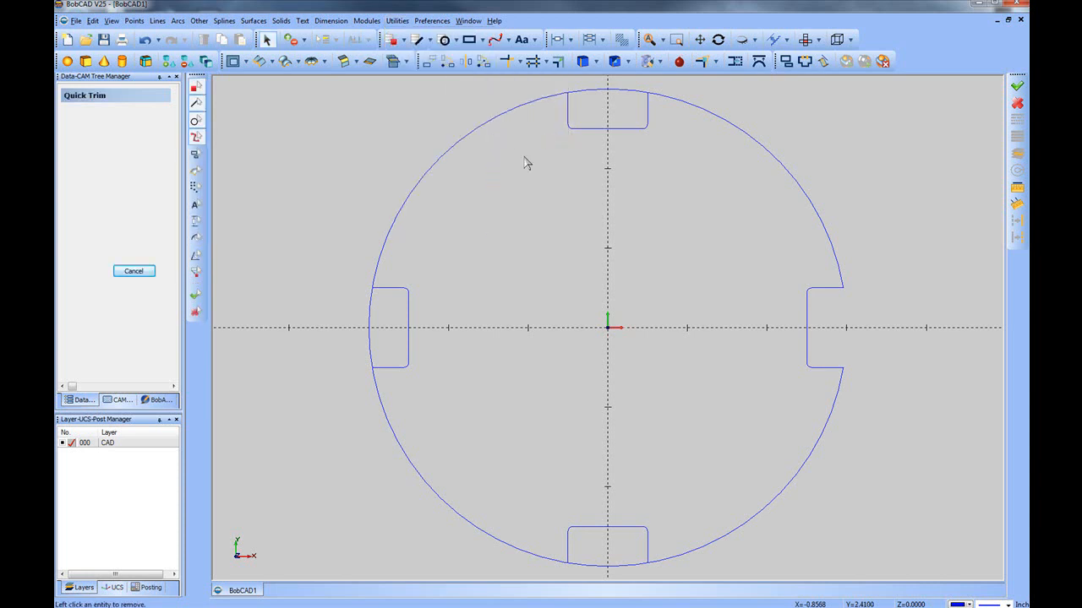
pyautogui.click(607, 95)
pyautogui.click(367, 325)
pyautogui.click(607, 566)
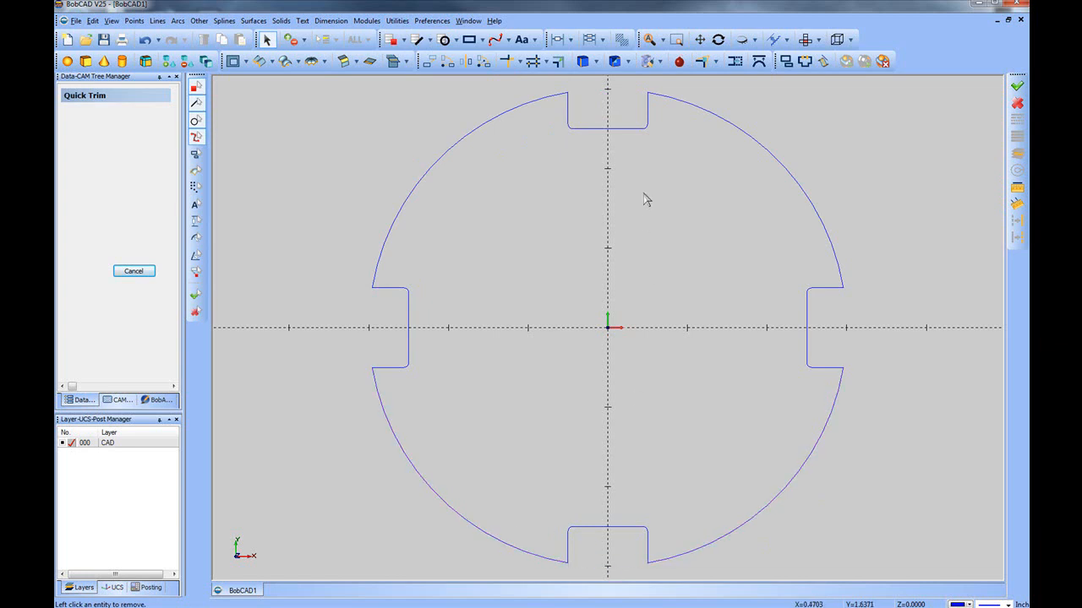
pyautogui.rightClick(636, 180)
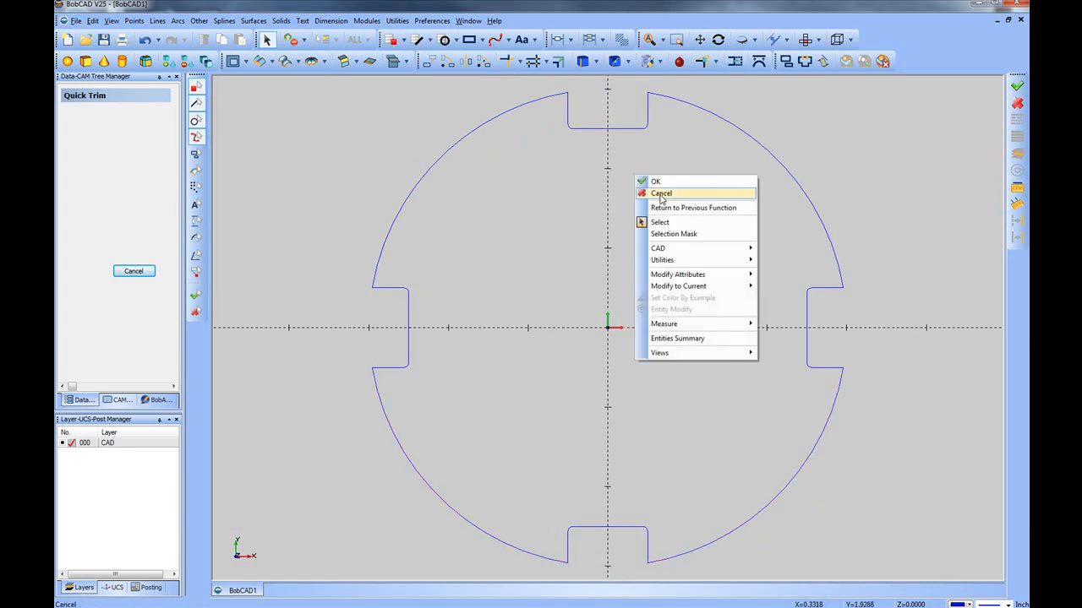
# Leave Quick Trim and start a new rectangle with its centre at X 0, Y 0
pyautogui.click(662, 194)
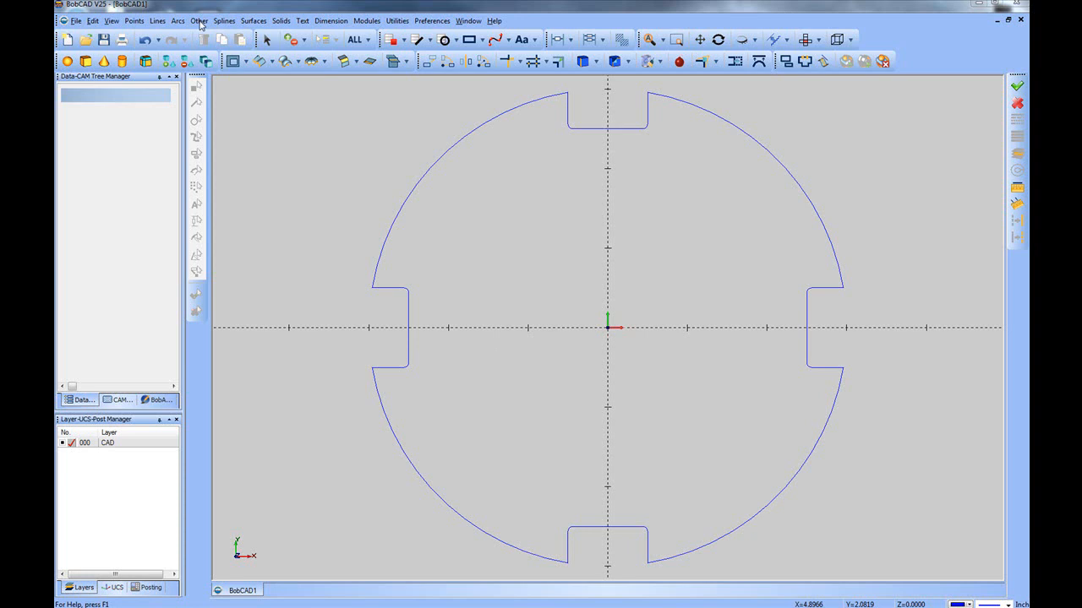
pyautogui.click(200, 21)
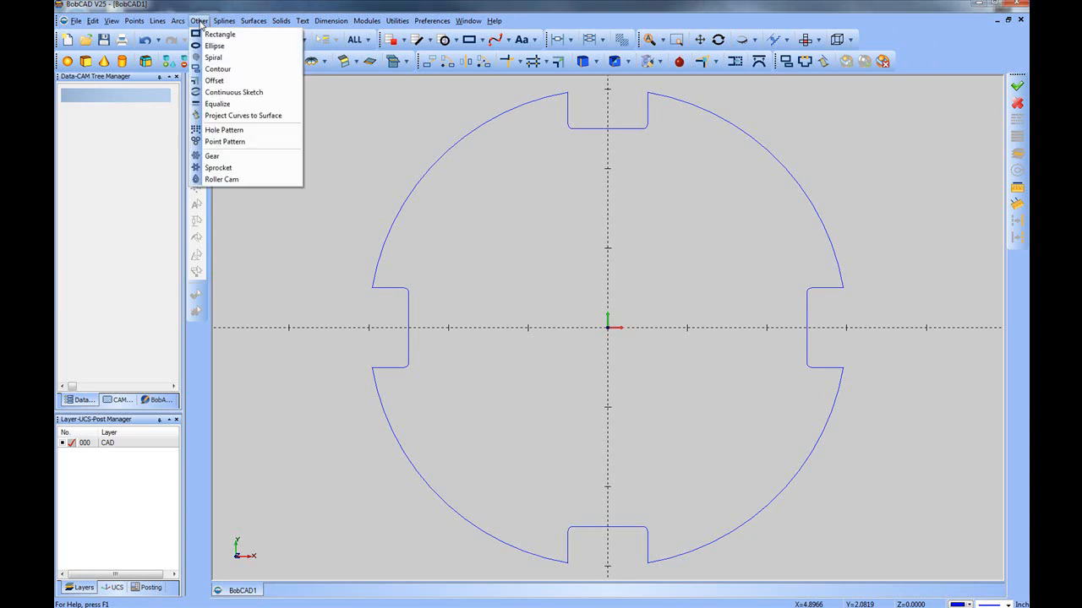
pyautogui.click(215, 35)
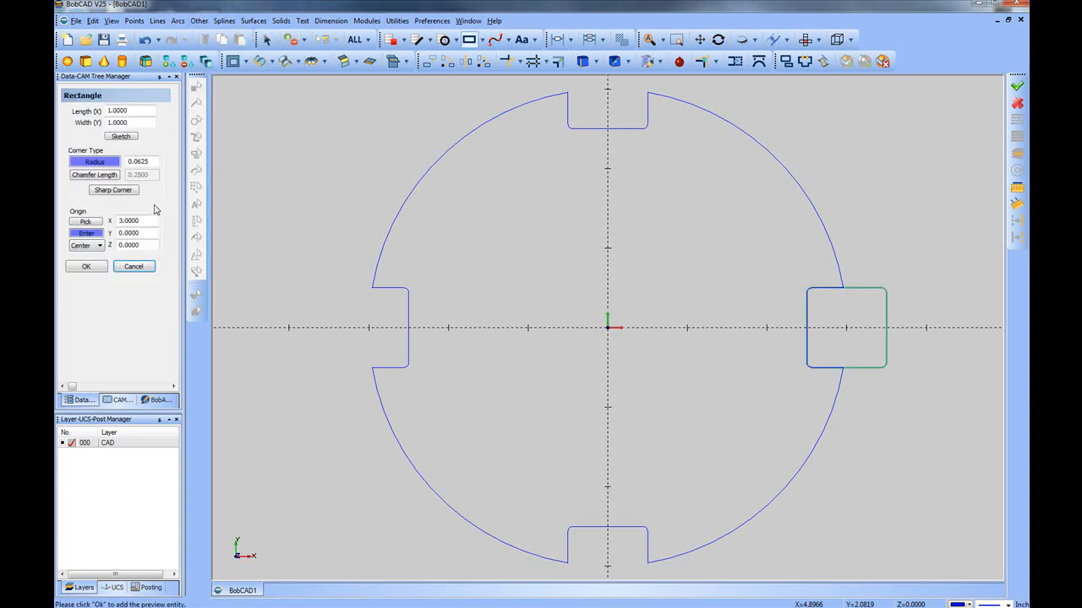
pyautogui.moveTo(151, 223); pyautogui.dragTo(110, 220)
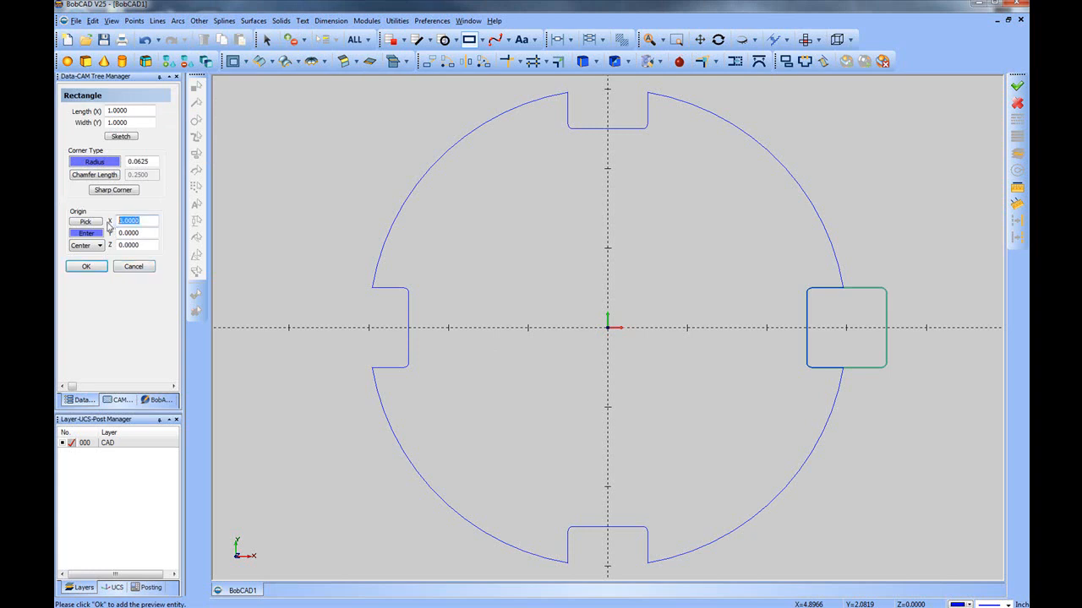
pyautogui.write('0')
pyautogui.click(142, 234)
# Set the centred rectangle's length and width both to 2.5
pyautogui.doubleClick(122, 110)
pyautogui.write('2.5')
pyautogui.press('Tab')
pyautogui.write('2')
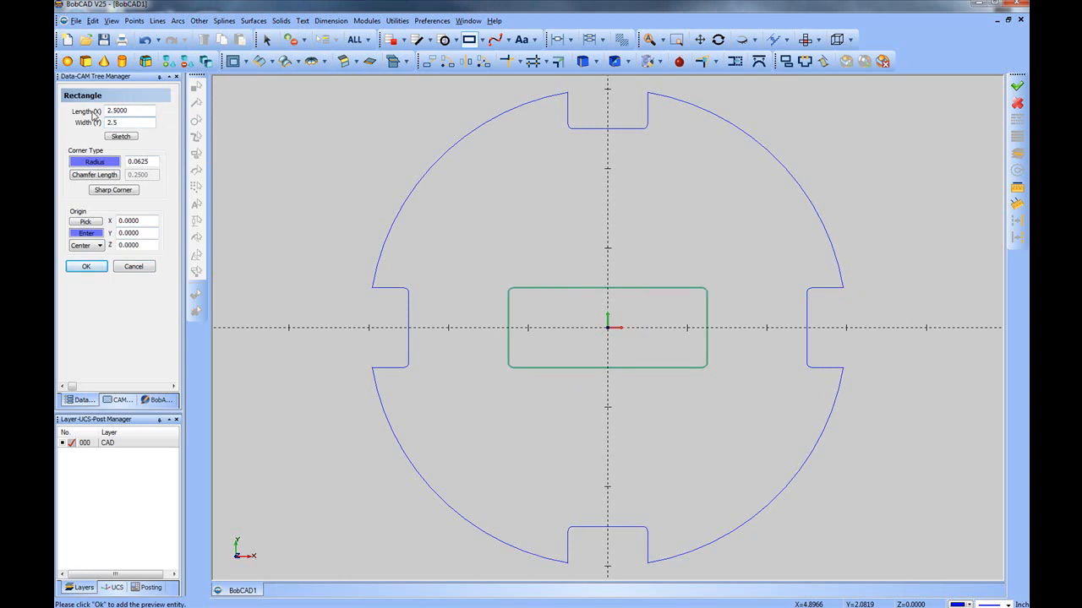
# Give the rectangle a 0.25 corner radius, create it and finish the rectangle command
pyautogui.moveTo(150, 161); pyautogui.dragTo(103, 161)
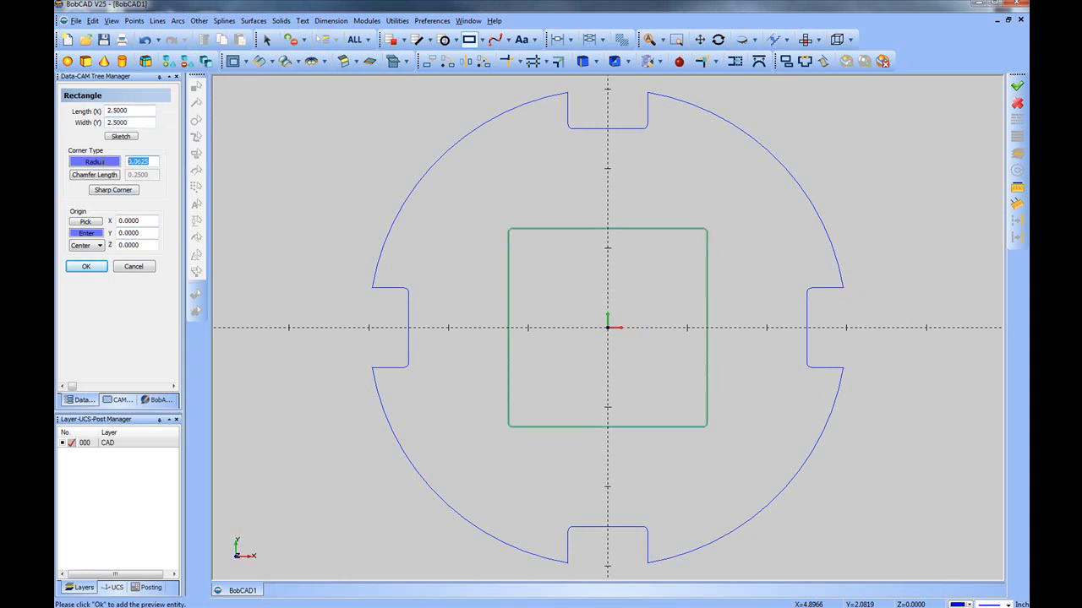
pyautogui.write('.')
pyautogui.click(132, 220)
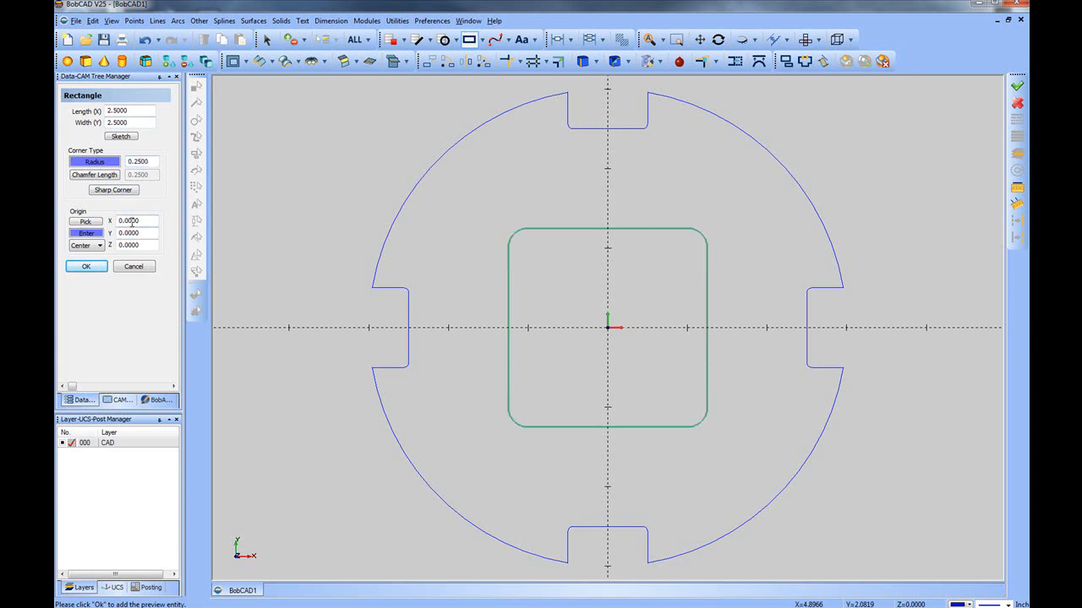
pyautogui.click(85, 267)
pyautogui.click(85, 267)
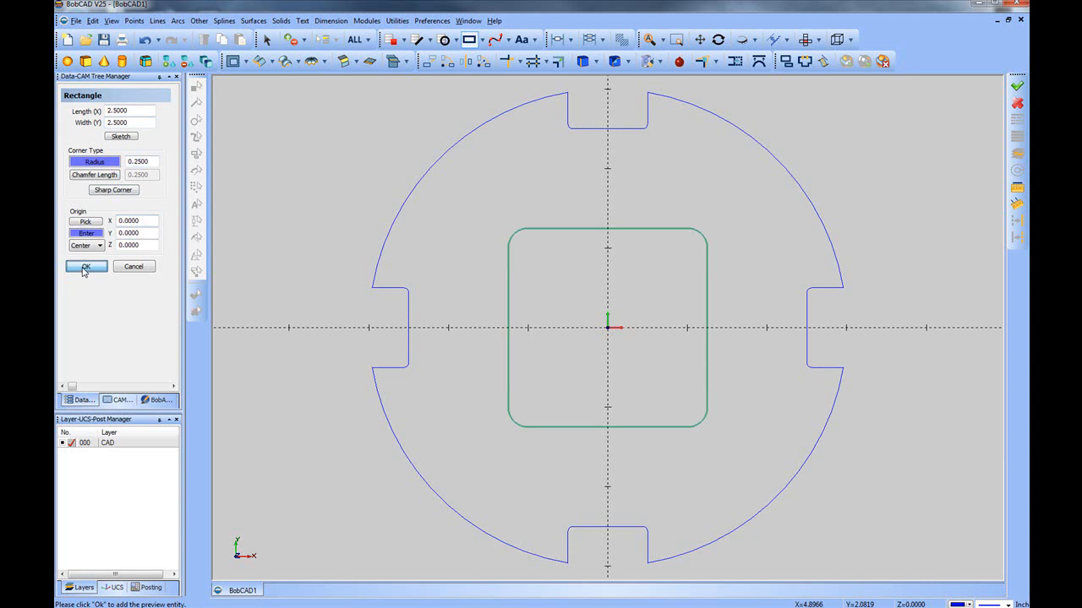
pyautogui.click(147, 268)
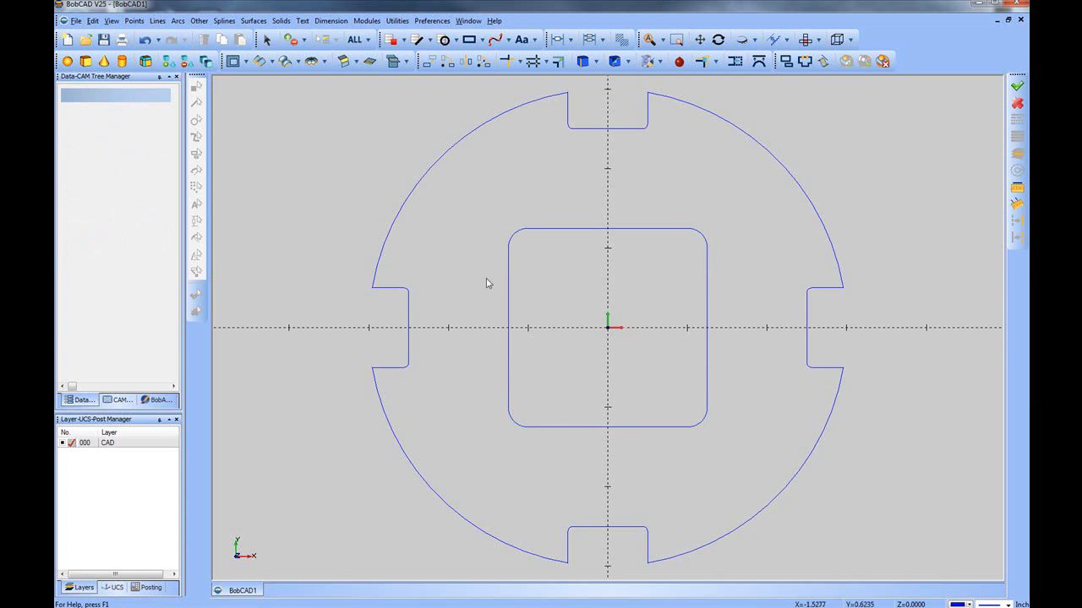
# Start a hole pattern in grid form with a width of 4 and a height of 4
pyautogui.click(197, 21)
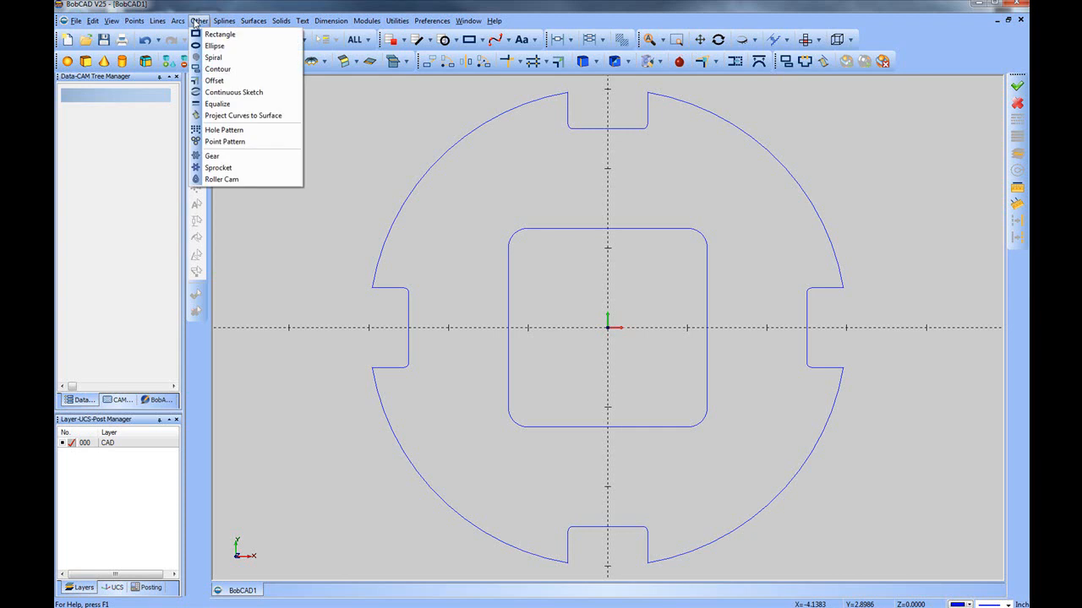
pyautogui.click(224, 130)
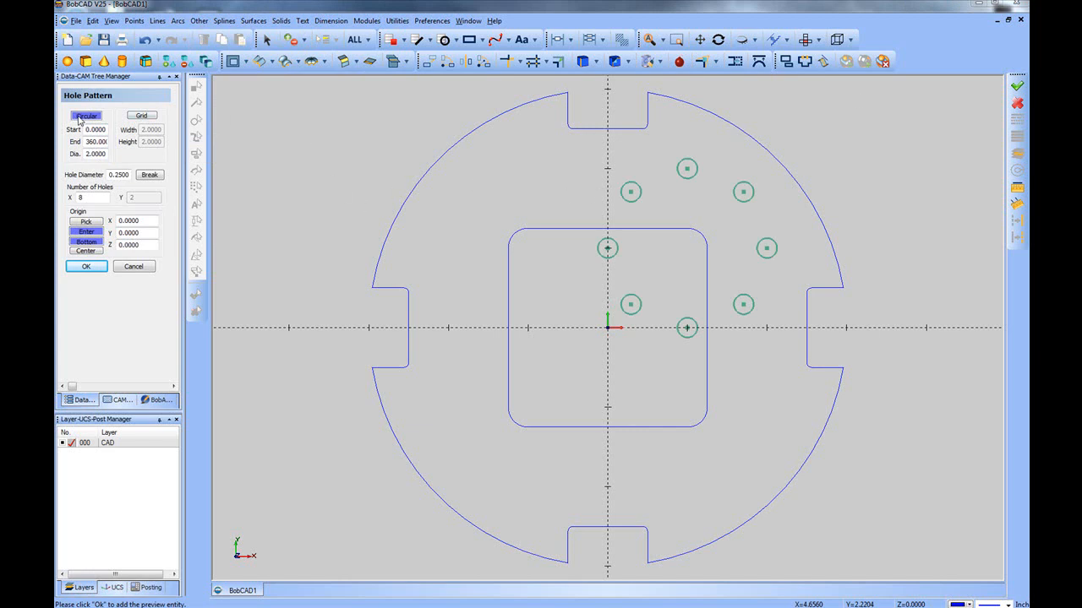
pyautogui.click(151, 117)
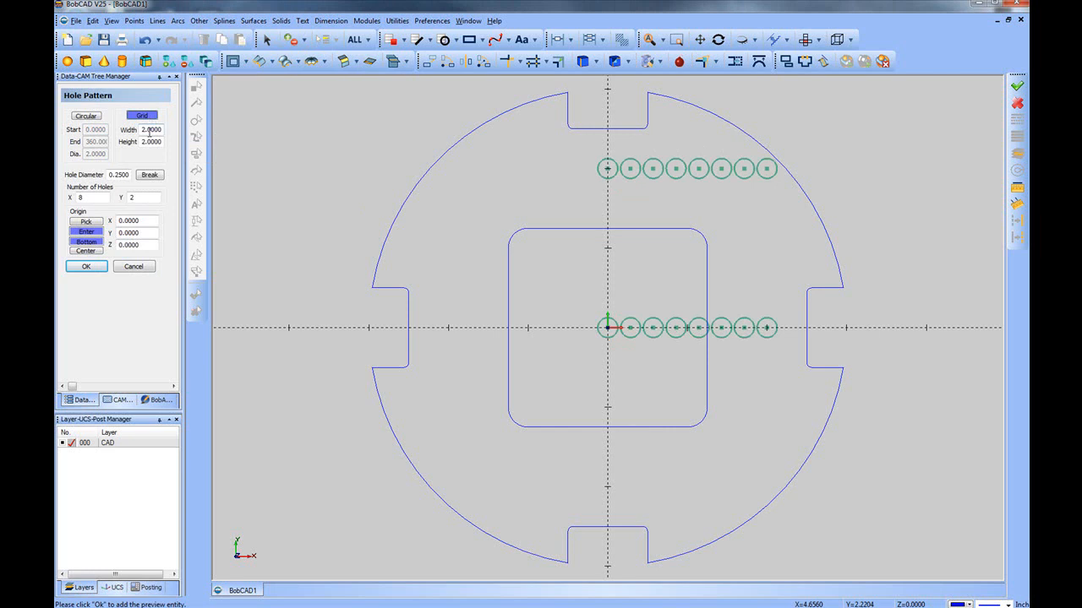
pyautogui.doubleClick(149, 131)
pyautogui.write('4')
pyautogui.doubleClick(152, 142)
pyautogui.write('4')
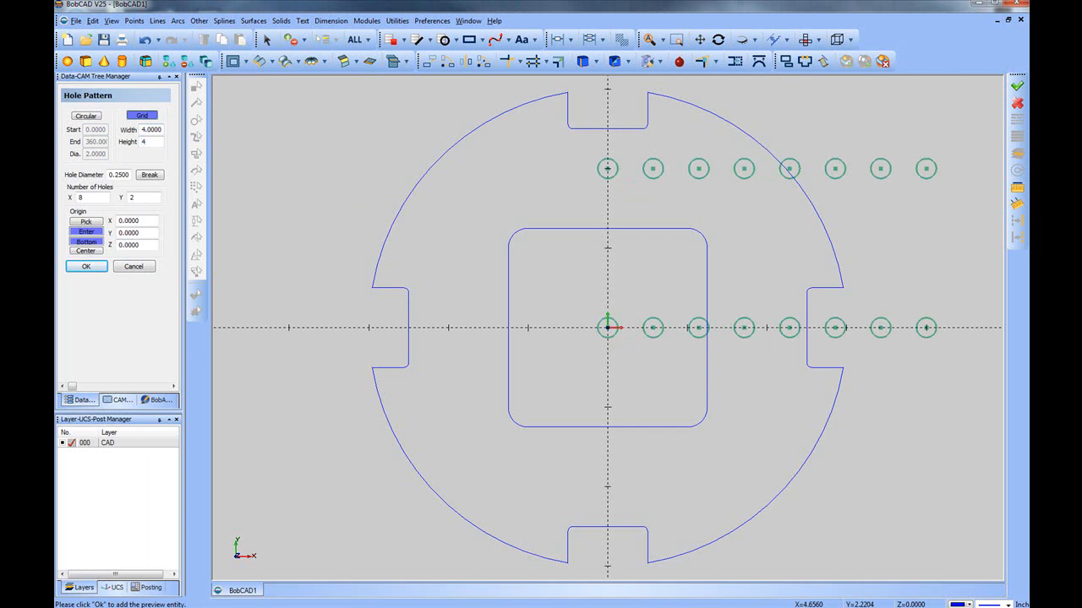
# Set the grid pattern to 0.25 diameter holes, 2 in X and 2 in Y, with the origin at its centre
pyautogui.doubleClick(125, 175)
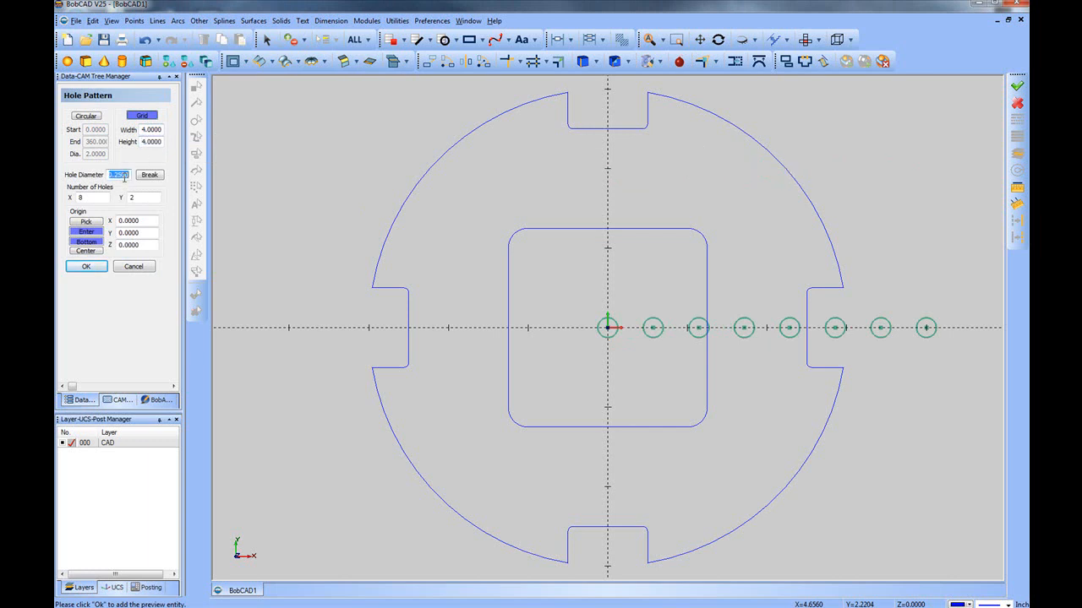
pyautogui.write('.')
pyautogui.doubleClick(104, 197)
pyautogui.doubleClick(145, 197)
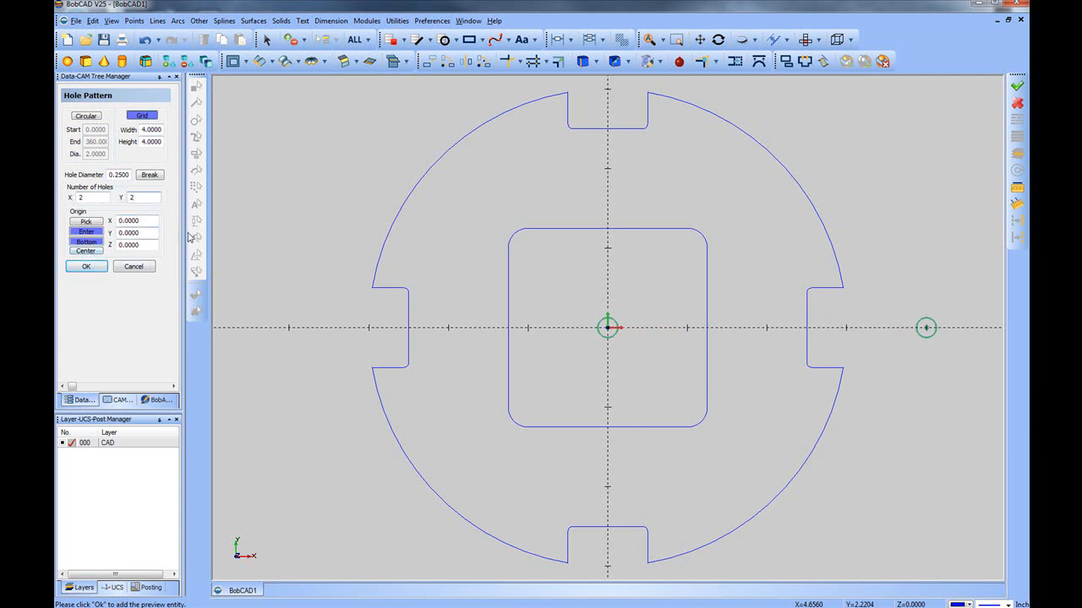
pyautogui.click(87, 251)
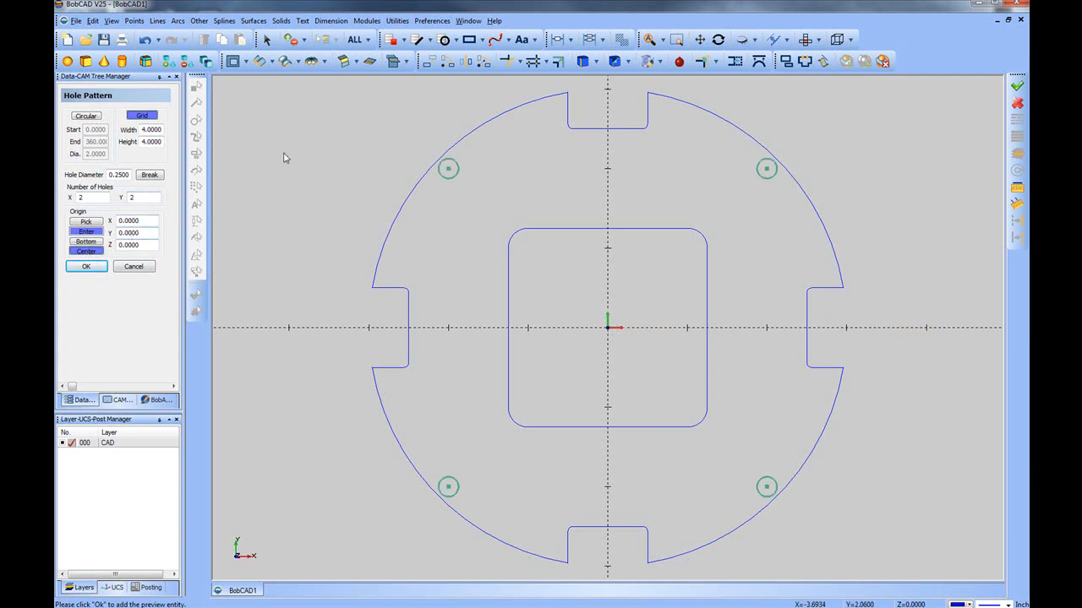
# Set the hole grid's width and height to 3.5, create the holes and finish the pattern
pyautogui.doubleClick(152, 129)
pyautogui.write('3.5')
pyautogui.press('Tab')
pyautogui.write('3')
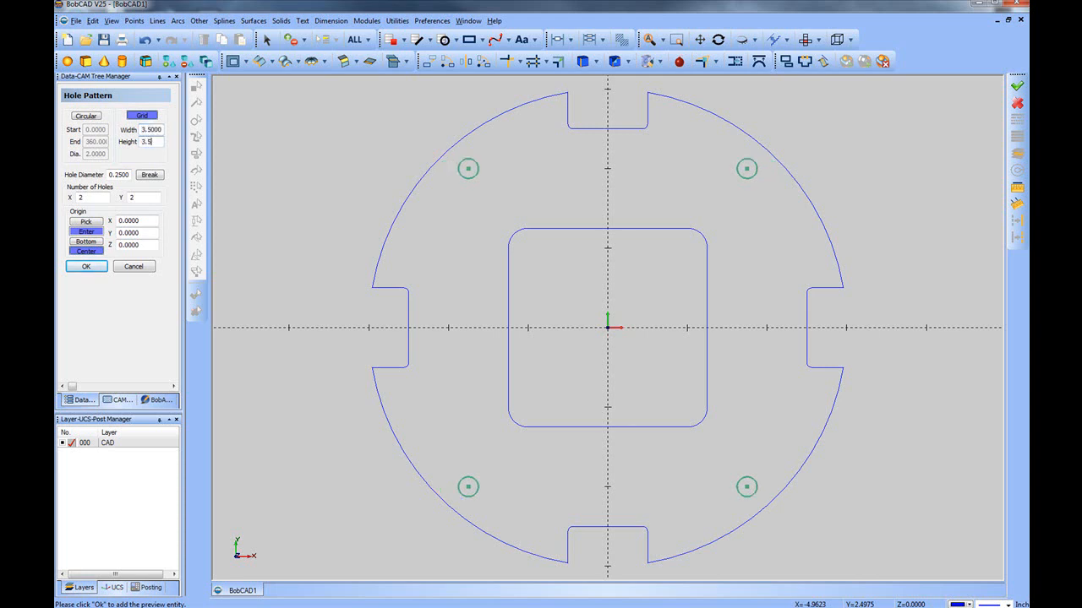
pyautogui.click(153, 129)
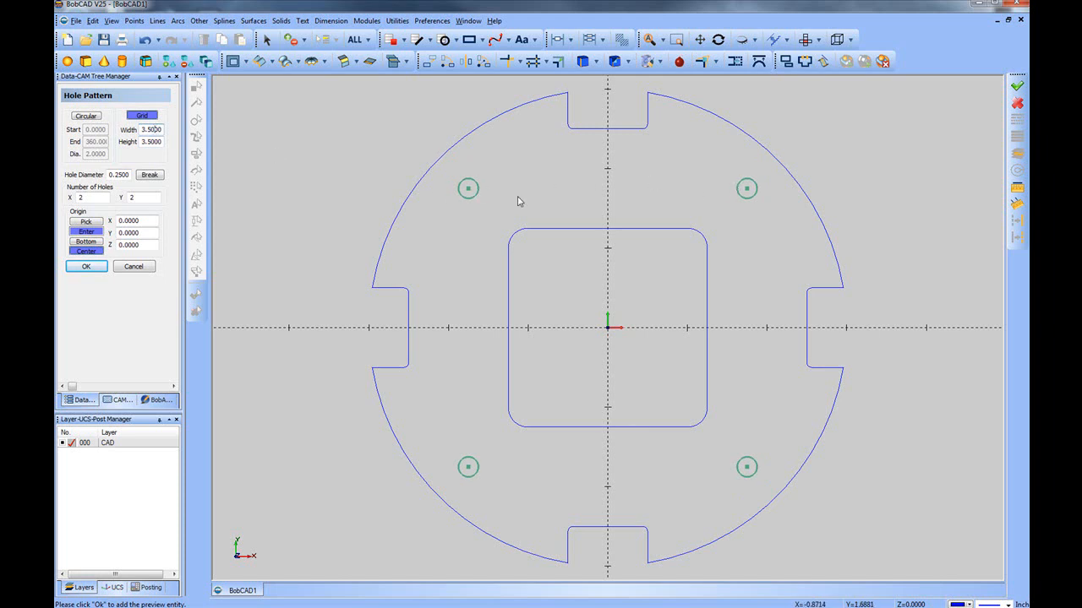
pyautogui.click(87, 267)
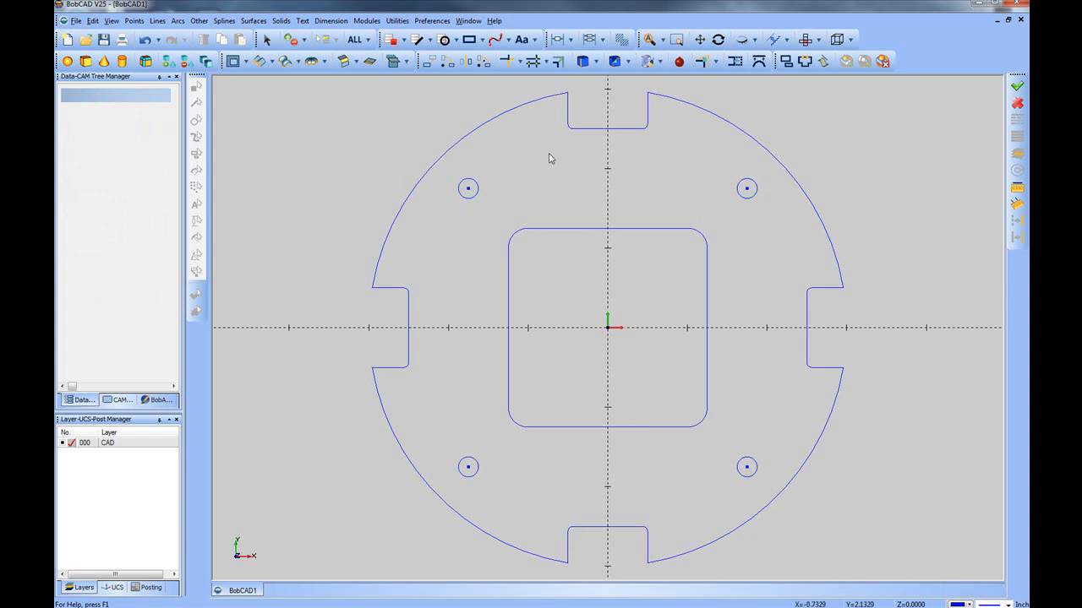
# Fillet both outer corners of the upper notch with a 0.125 radius and trimming on
pyautogui.click(178, 21)
pyautogui.click(193, 69)
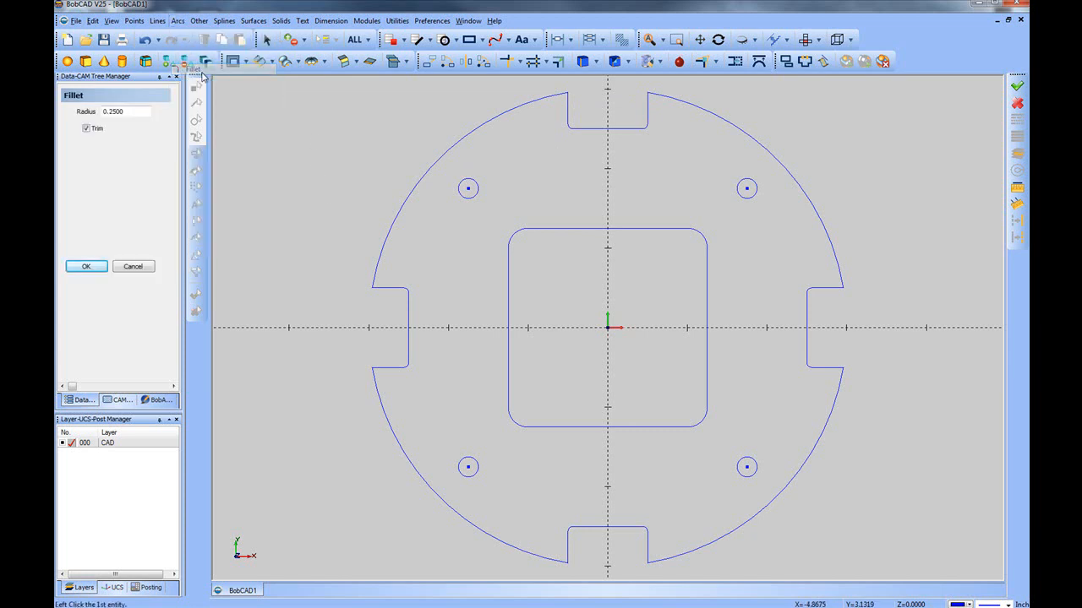
pyautogui.write('.')
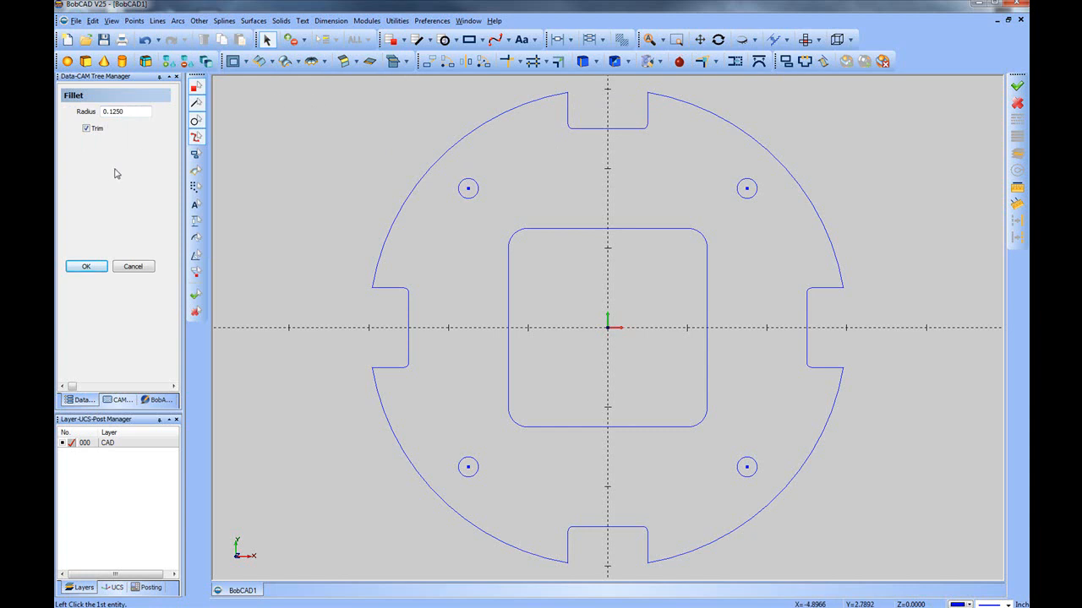
pyautogui.click(567, 108)
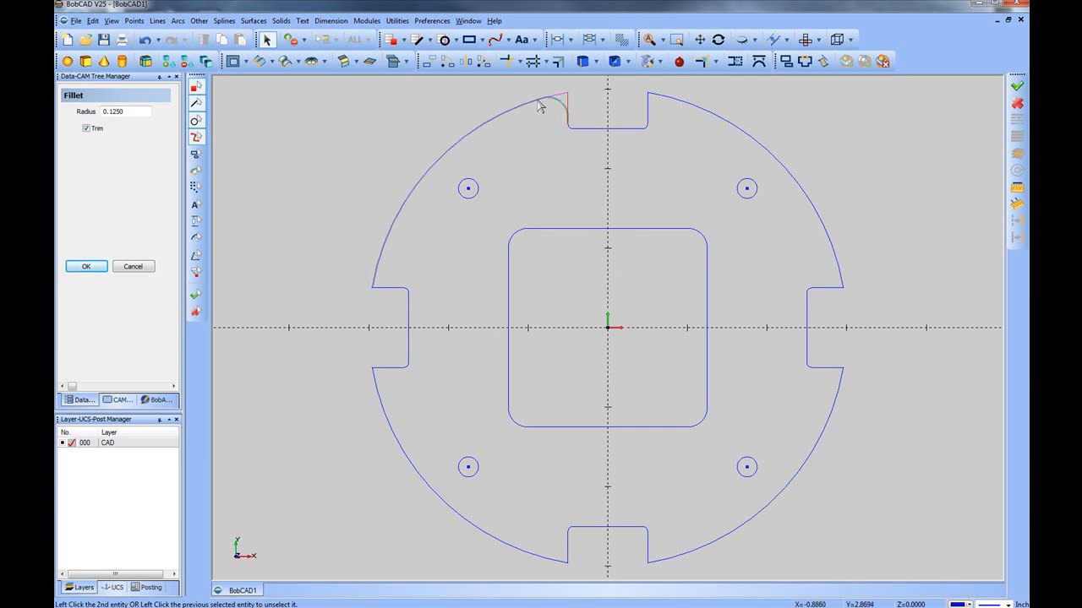
pyautogui.click(539, 103)
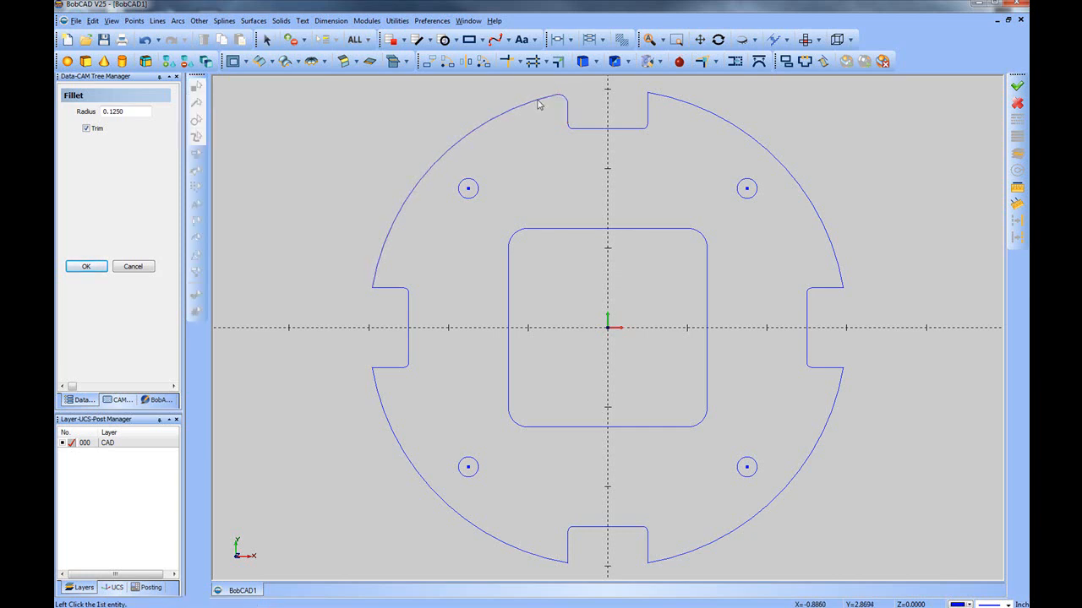
pyautogui.click(648, 107)
pyautogui.click(663, 104)
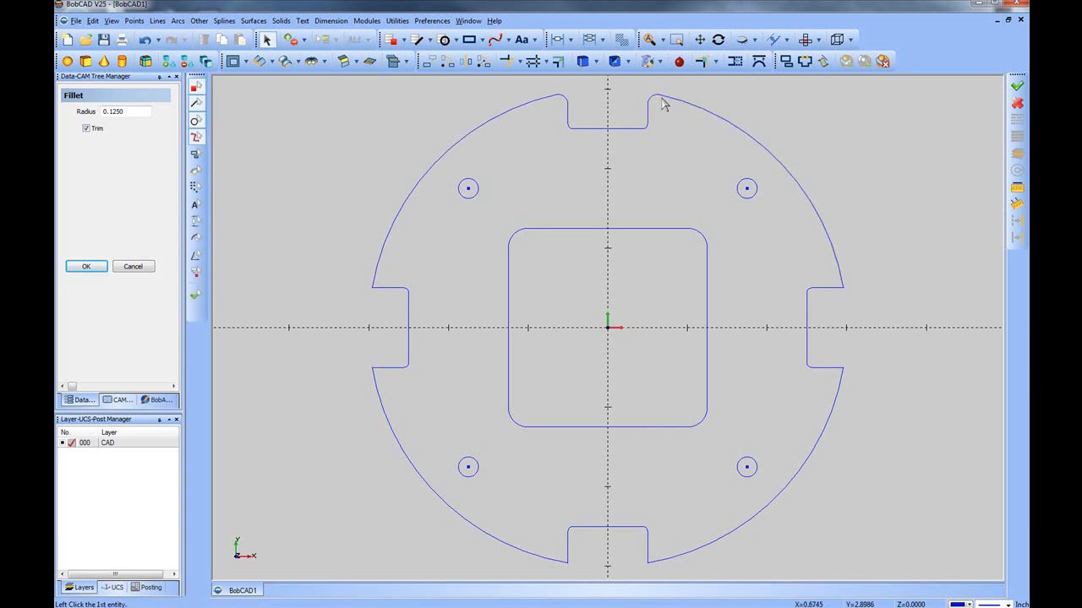
# Fillet both outer corners of the profile's right-hand notch with the 0.125 radius
pyautogui.click(841, 276)
pyautogui.click(837, 368)
pyautogui.click(839, 382)
# Fillet both outer corners of the lower notch with the 0.125 radius
pyautogui.click(664, 566)
pyautogui.click(646, 556)
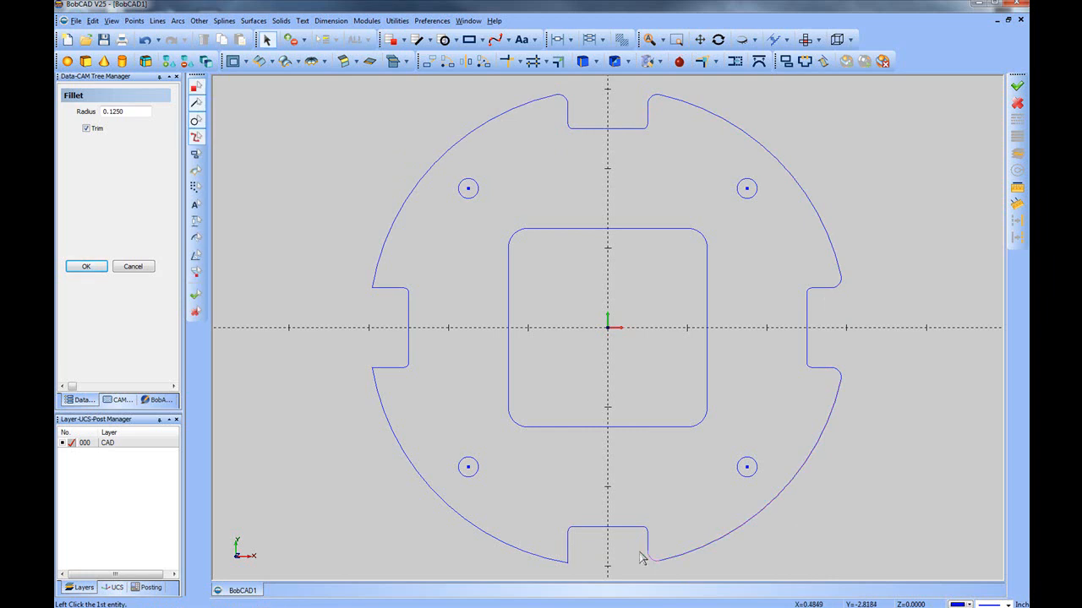
pyautogui.click(567, 551)
pyautogui.click(556, 563)
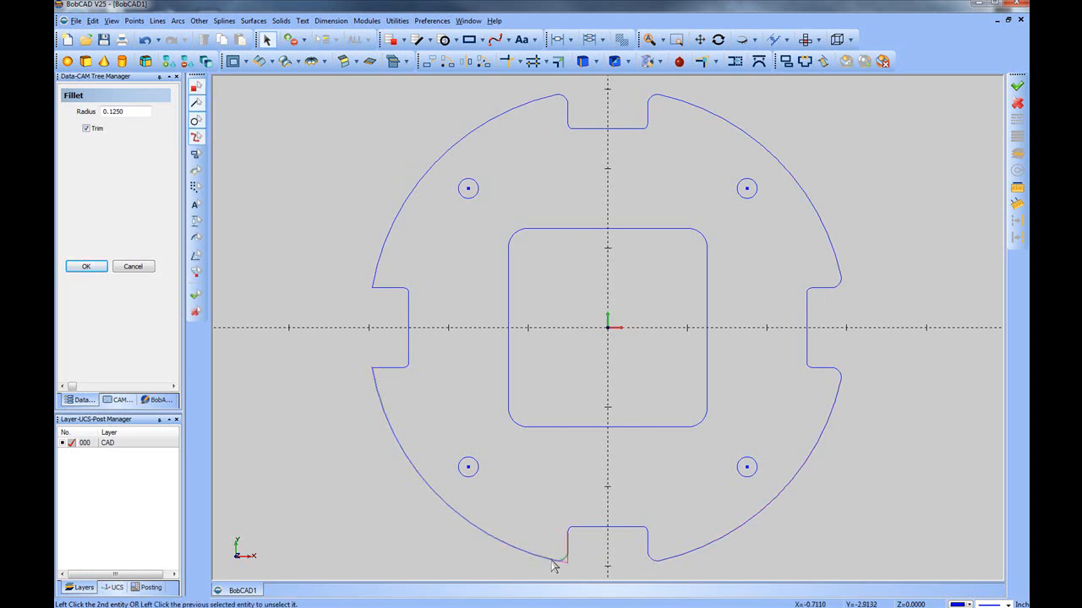
# Fillet both outer corners of the profile's left-hand notch with the 0.125 radius and finish the Fillet command
pyautogui.click(375, 384)
pyautogui.click(378, 368)
pyautogui.click(381, 289)
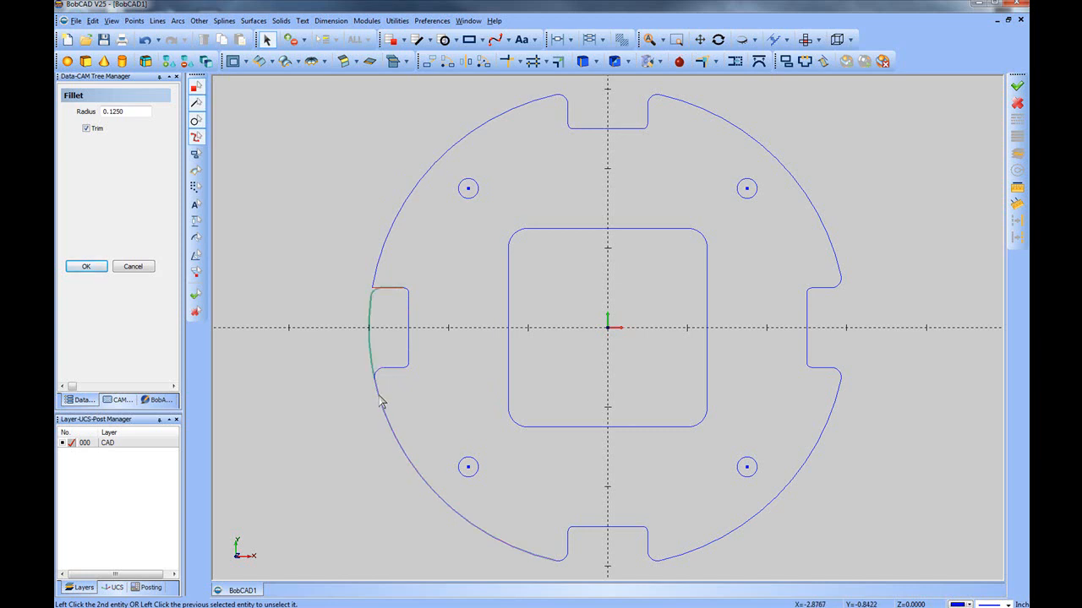
pyautogui.click(375, 282)
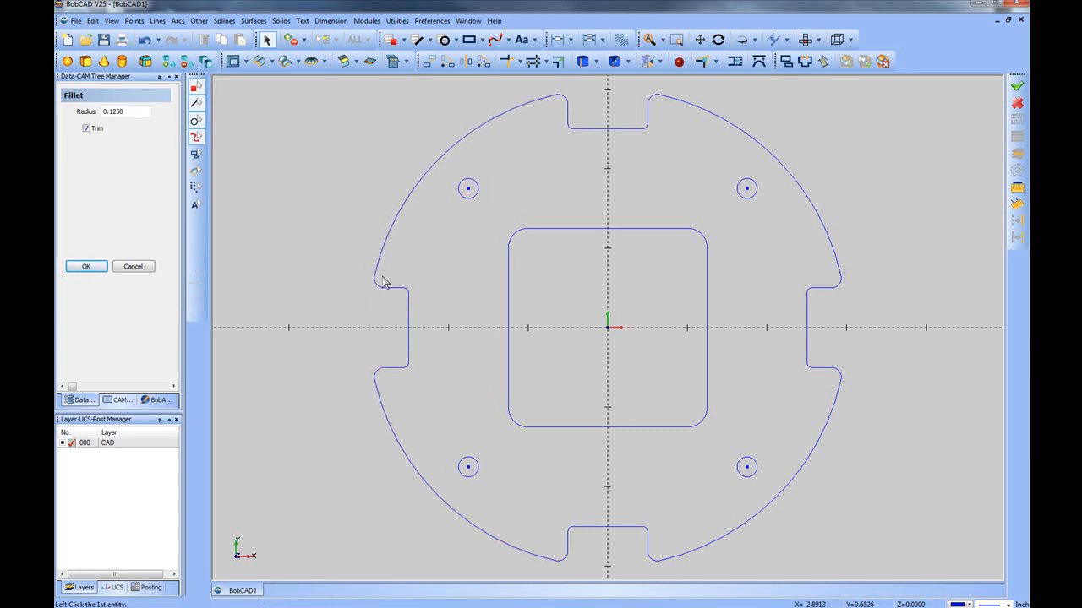
pyautogui.click(133, 269)
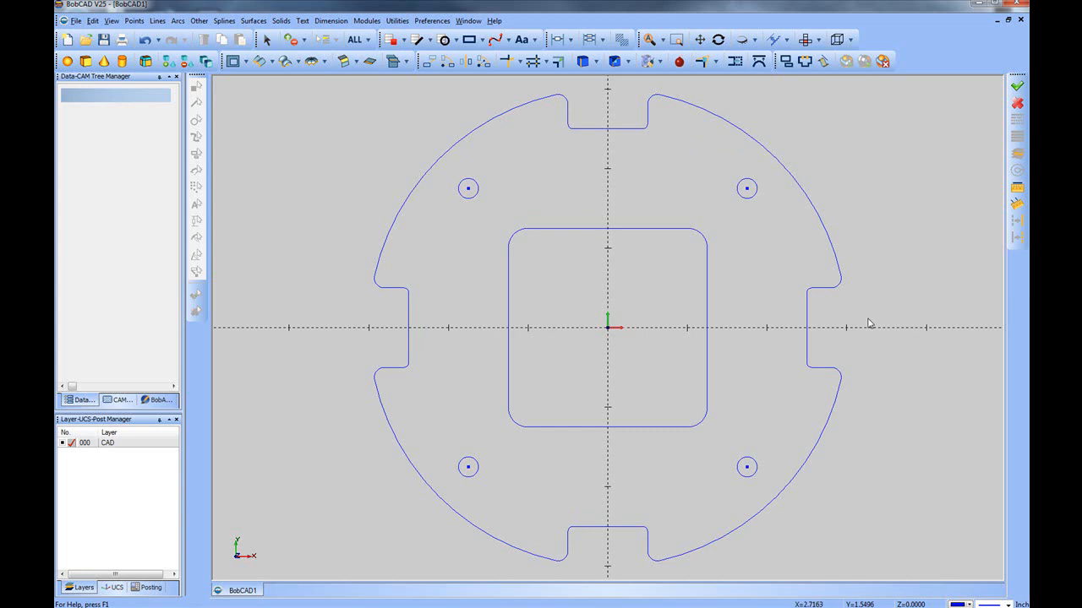
# Show the CAM tree, look over its CAM Part, Milling Stock and Turning Stock entries, and expand CAM Part
pyautogui.click(114, 402)
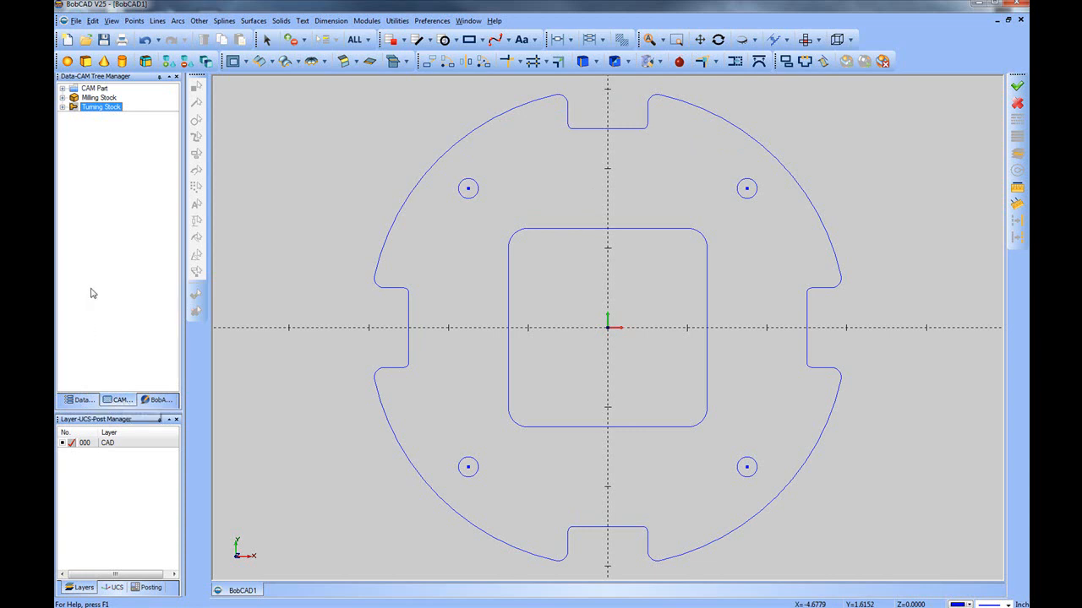
pyautogui.click(86, 90)
pyautogui.click(92, 99)
pyautogui.click(97, 108)
pyautogui.click(85, 98)
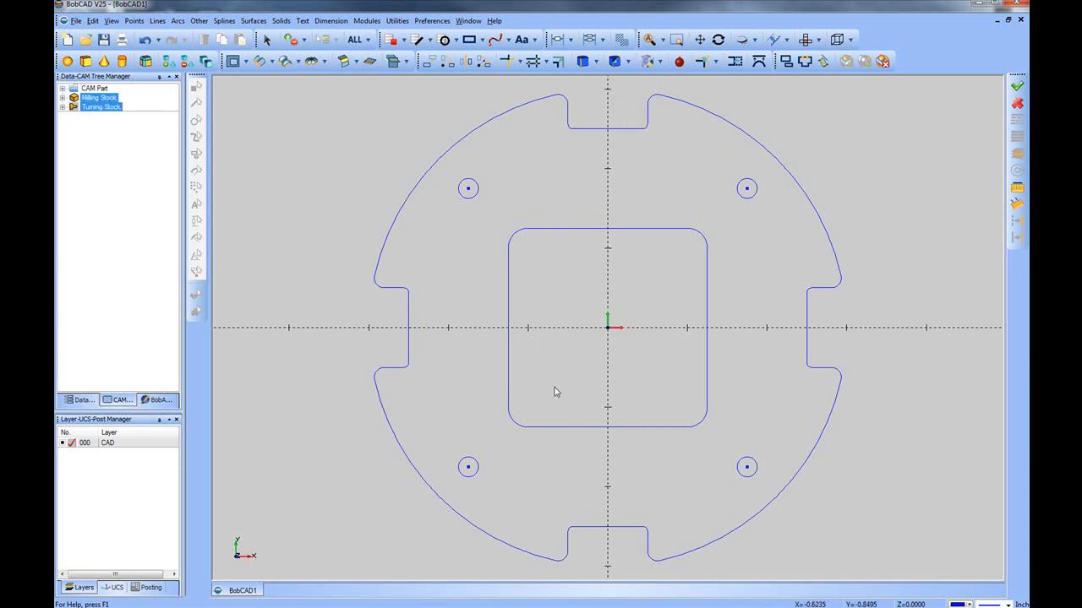
pyautogui.click(84, 89)
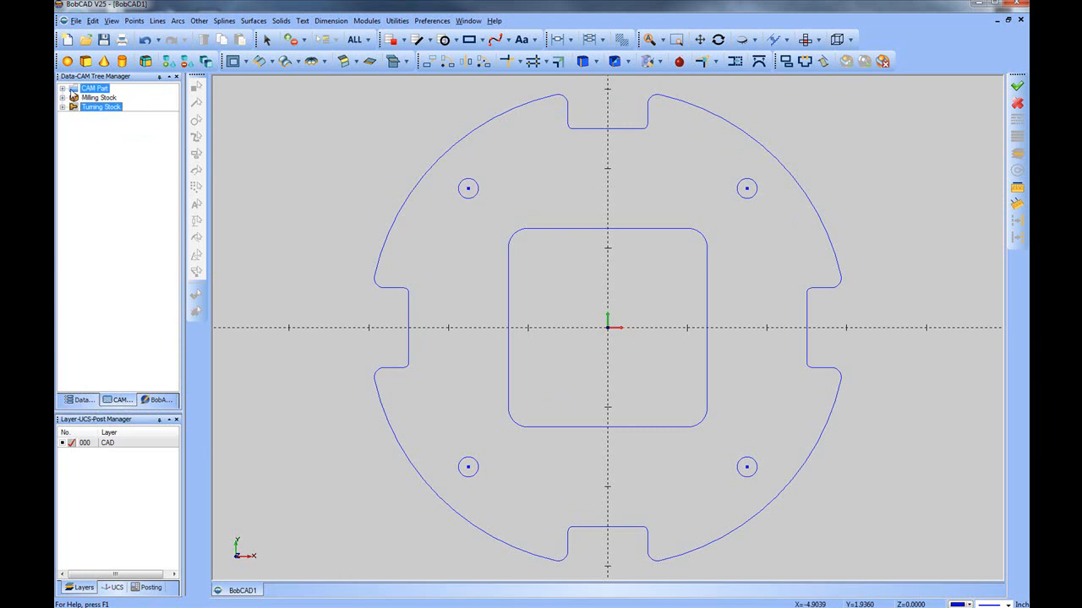
pyautogui.click(61, 88)
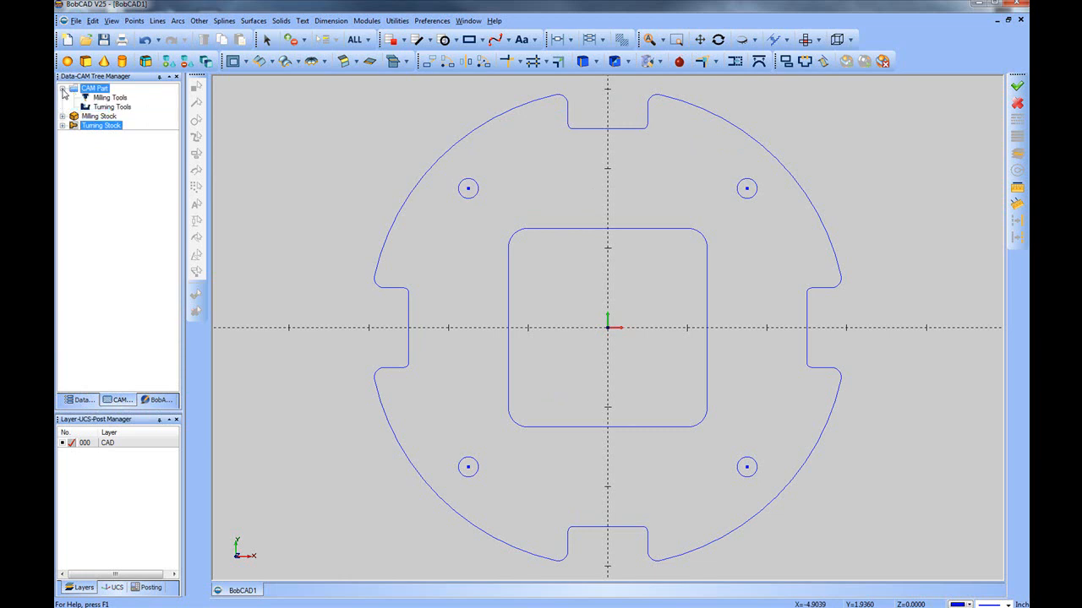
# Open the part's current settings for Milling Tools and accept machine type Milling with the FANUC O make
pyautogui.click(108, 98)
pyautogui.rightClick(121, 102)
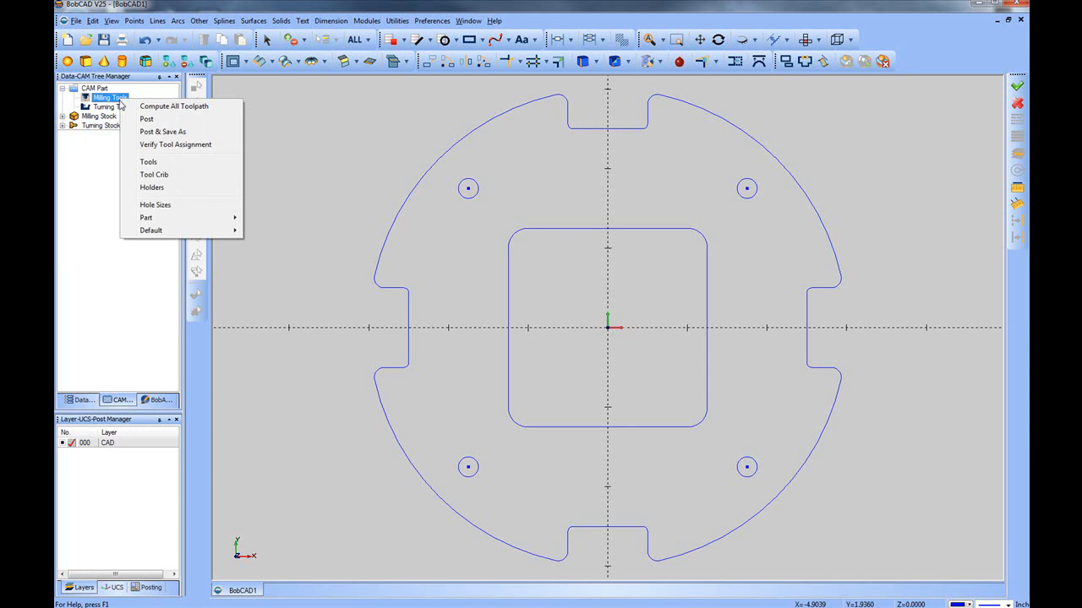
pyautogui.moveTo(164, 223)
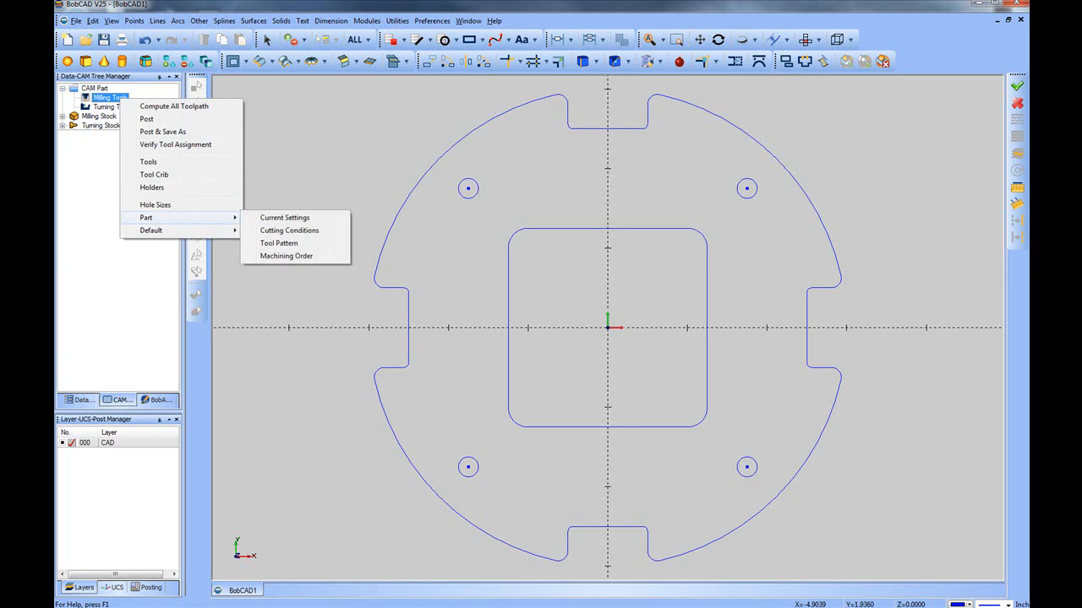
pyautogui.press('Escape')
pyautogui.rightClick(102, 99)
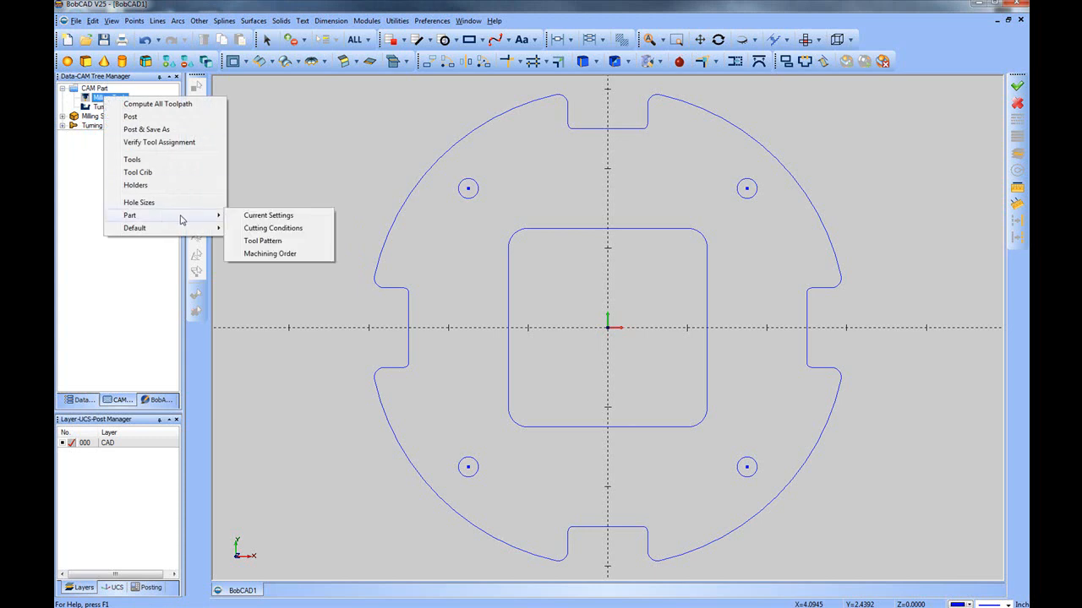
pyautogui.click(262, 217)
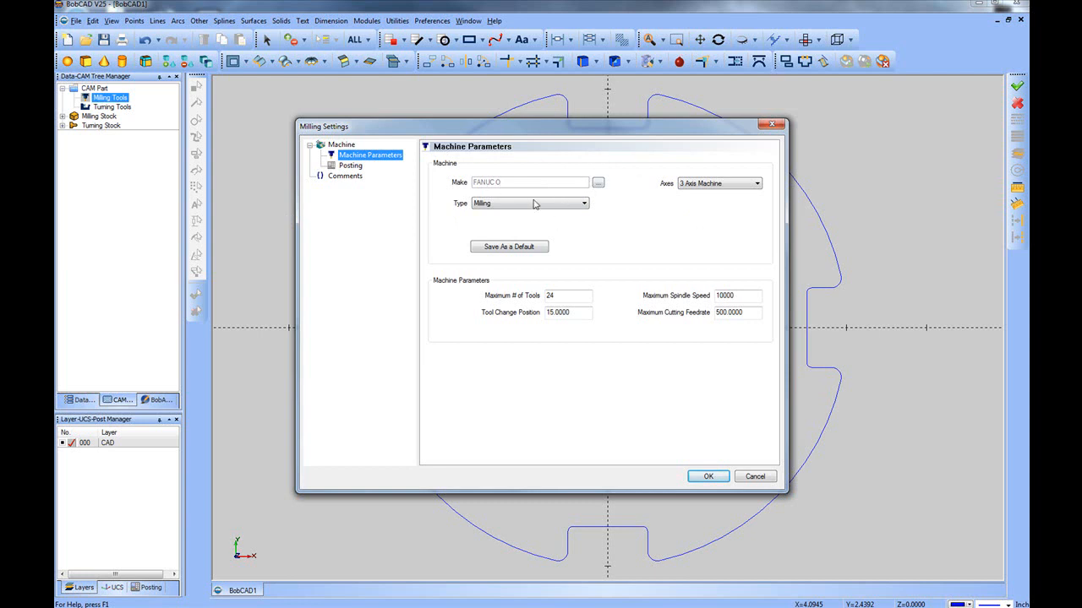
pyautogui.click(583, 204)
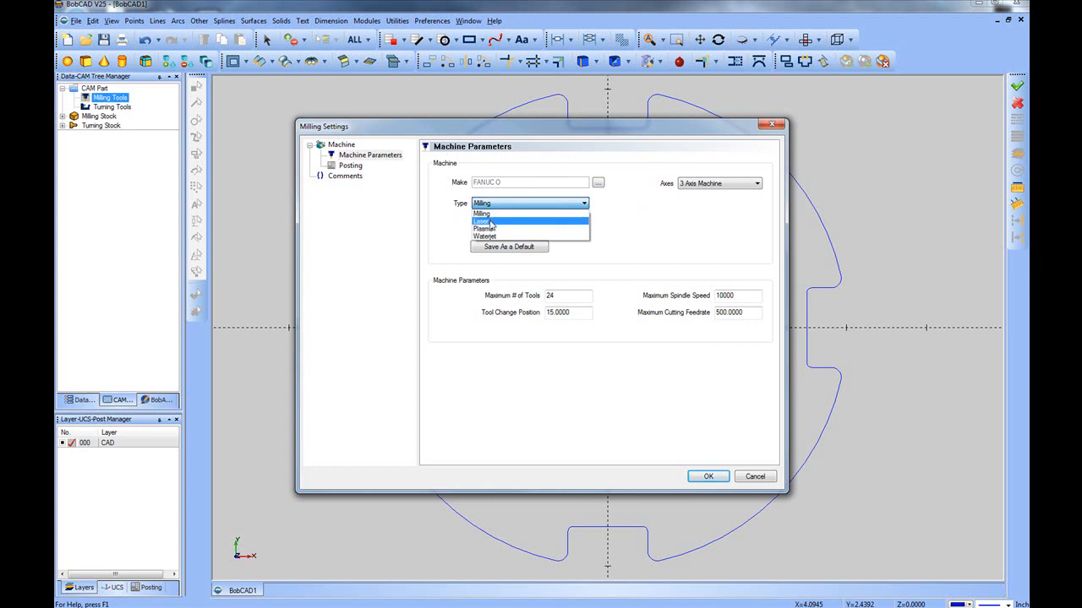
pyautogui.click(501, 213)
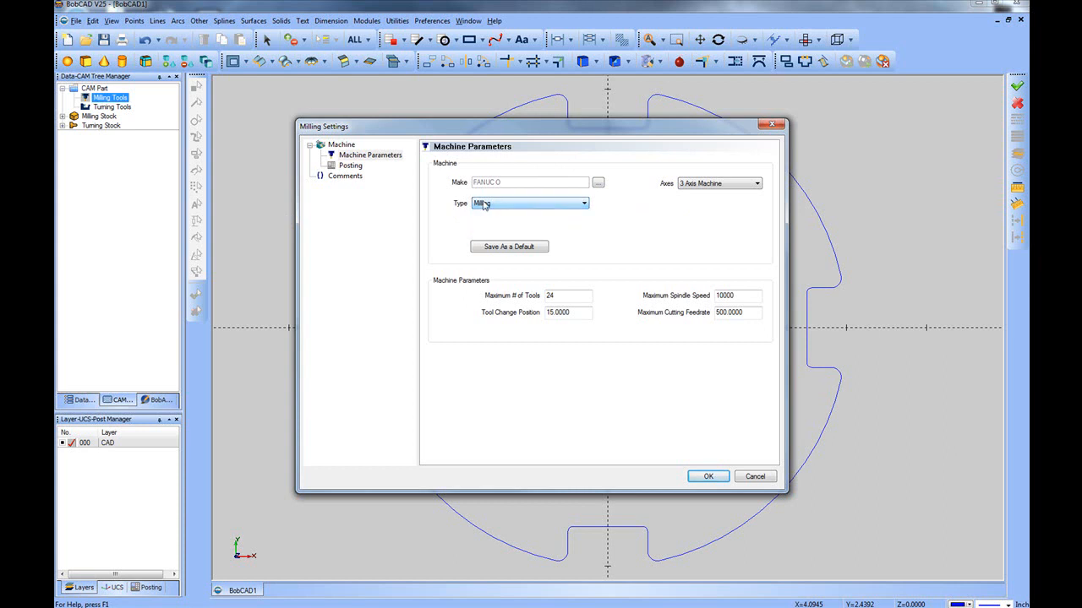
pyautogui.click(598, 183)
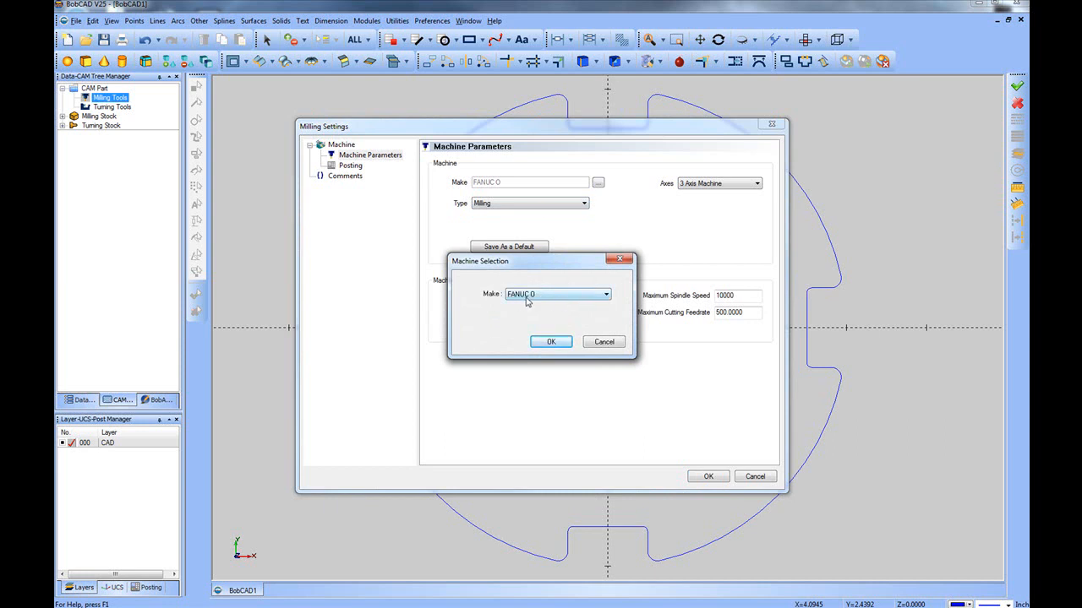
pyautogui.click(550, 342)
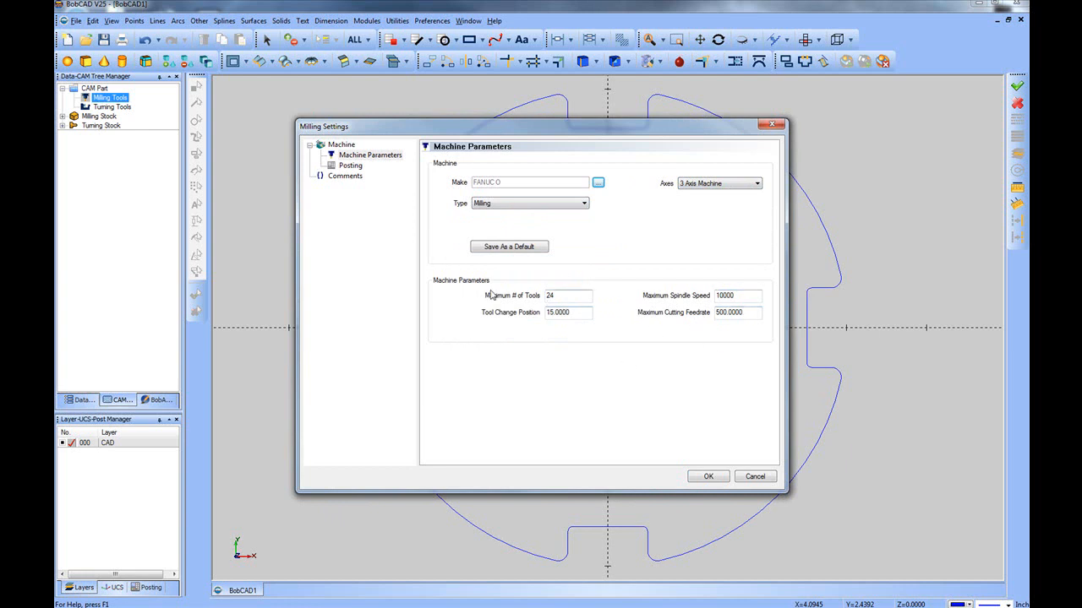
pyautogui.click(708, 476)
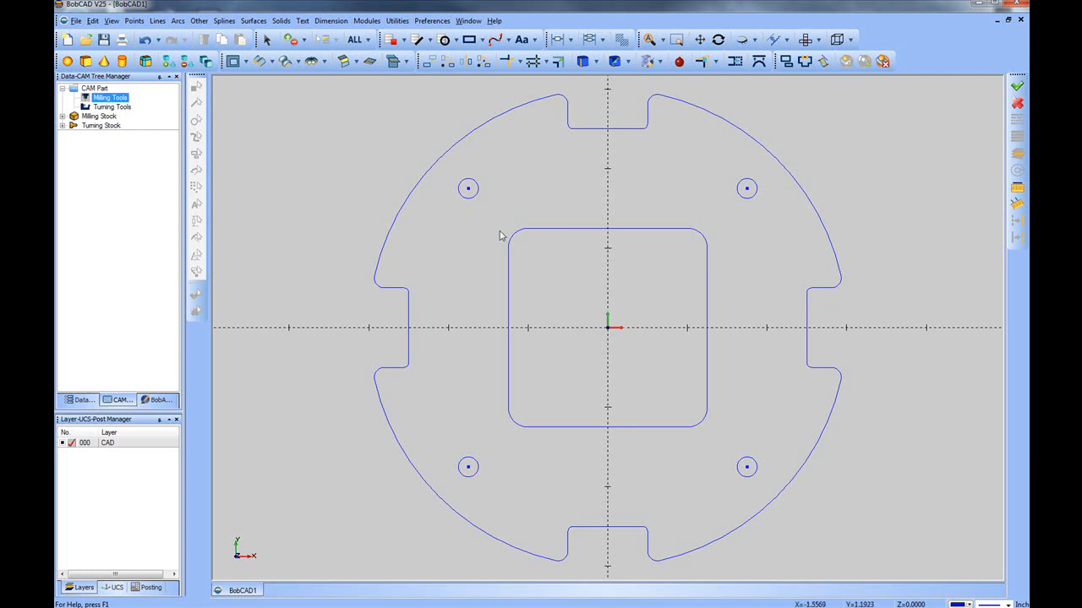
# Use the Stock Wizard to define cylindrical milling stock by entered size with a diameter of 6 inches
pyautogui.click(110, 116)
pyautogui.rightClick(108, 118)
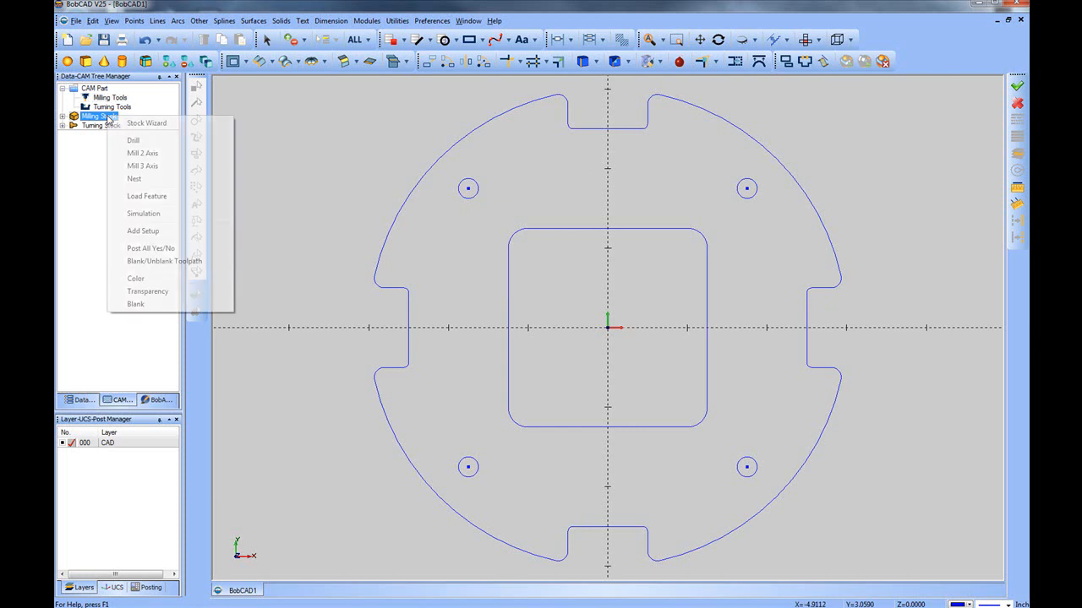
pyautogui.click(189, 128)
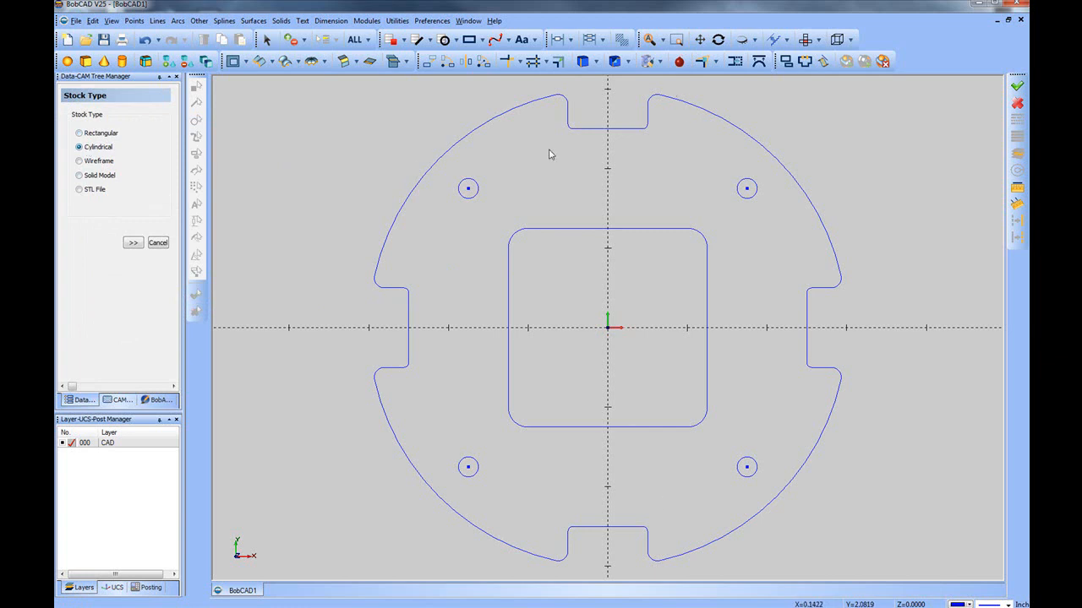
pyautogui.click(132, 242)
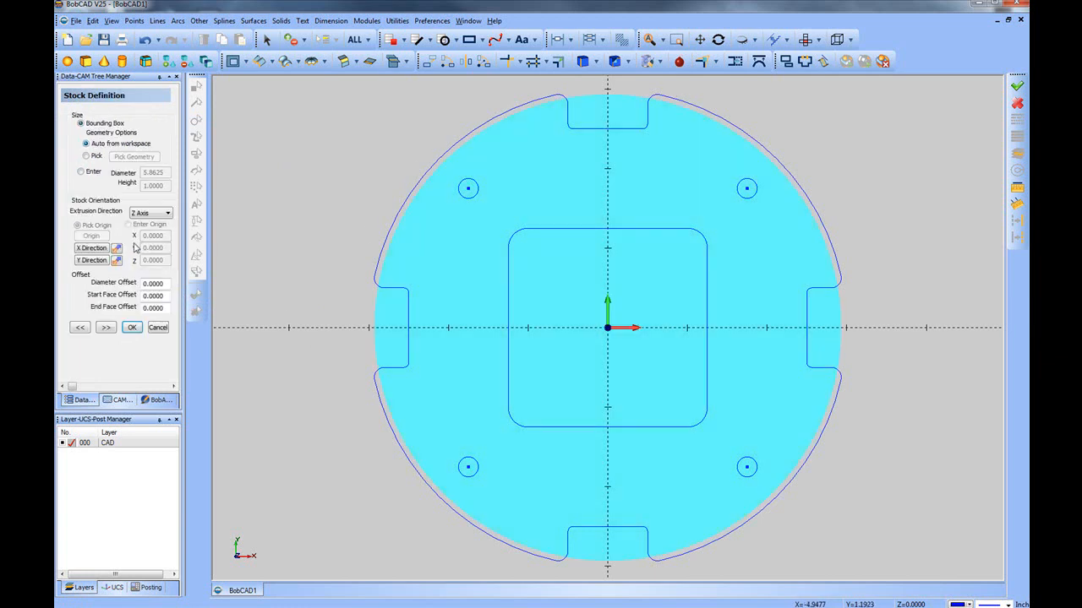
pyautogui.click(82, 173)
pyautogui.moveTo(168, 174); pyautogui.dragTo(108, 172)
pyautogui.write('6')
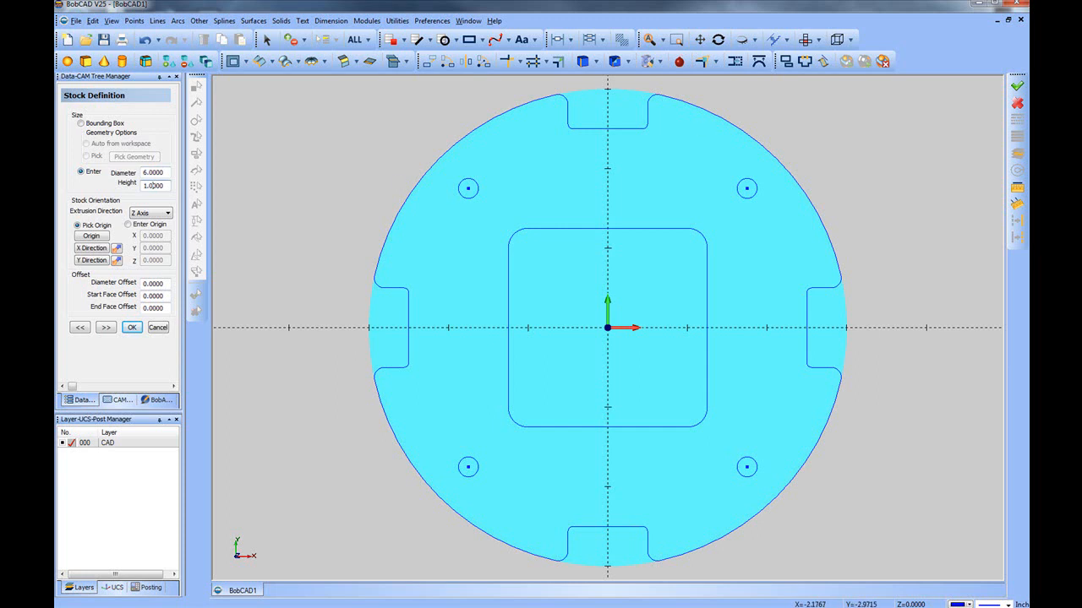
pyautogui.click(131, 328)
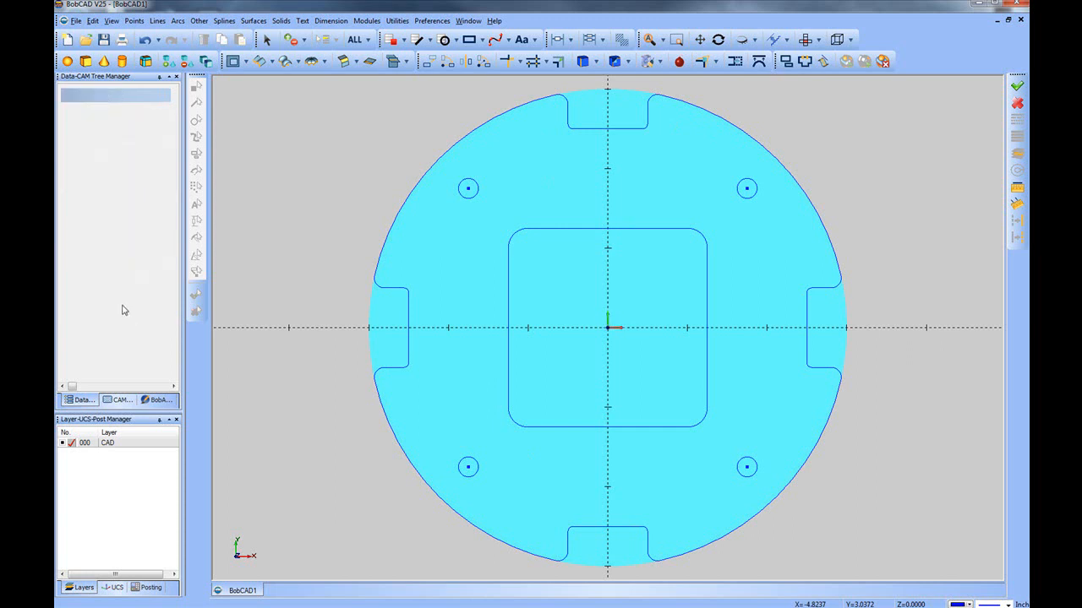
pyautogui.click(121, 401)
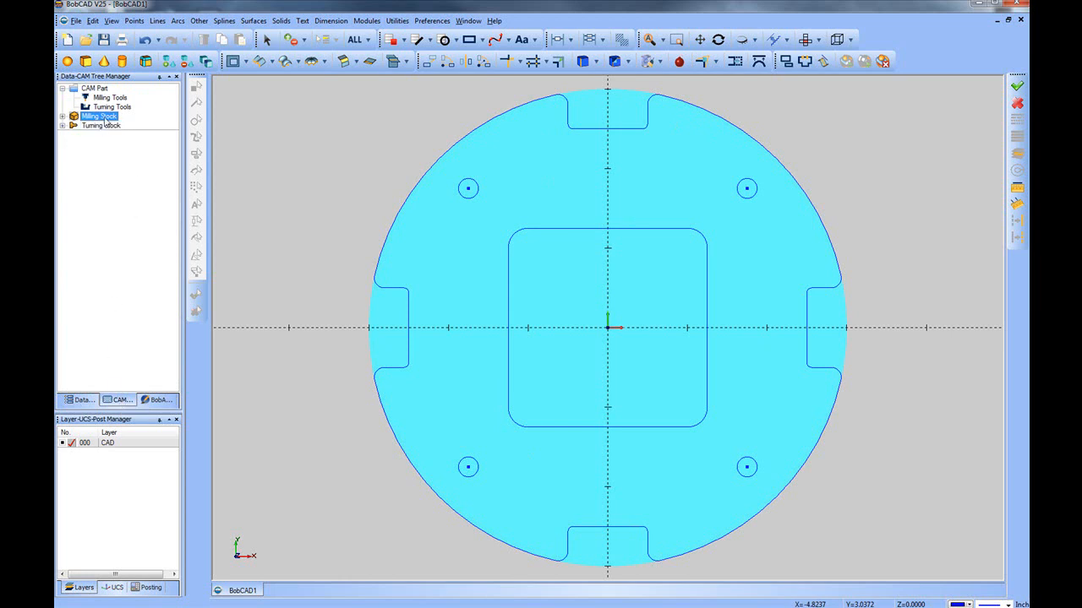
# Change the milling stock's material to Wrought Aluminum Alloys from the ALUMINUM group of the material library
pyautogui.click(62, 117)
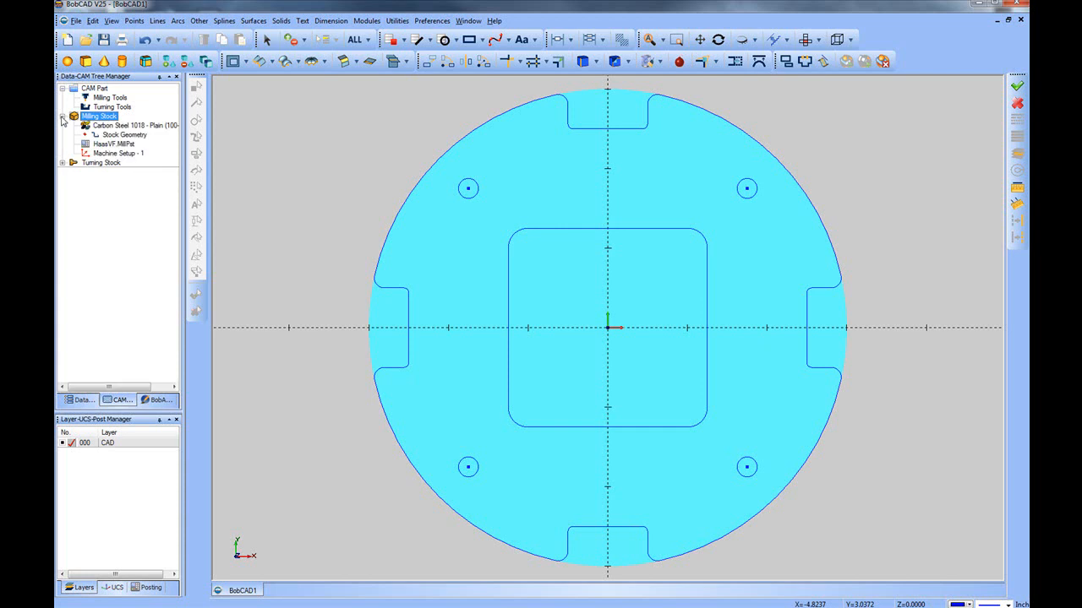
pyautogui.rightClick(152, 127)
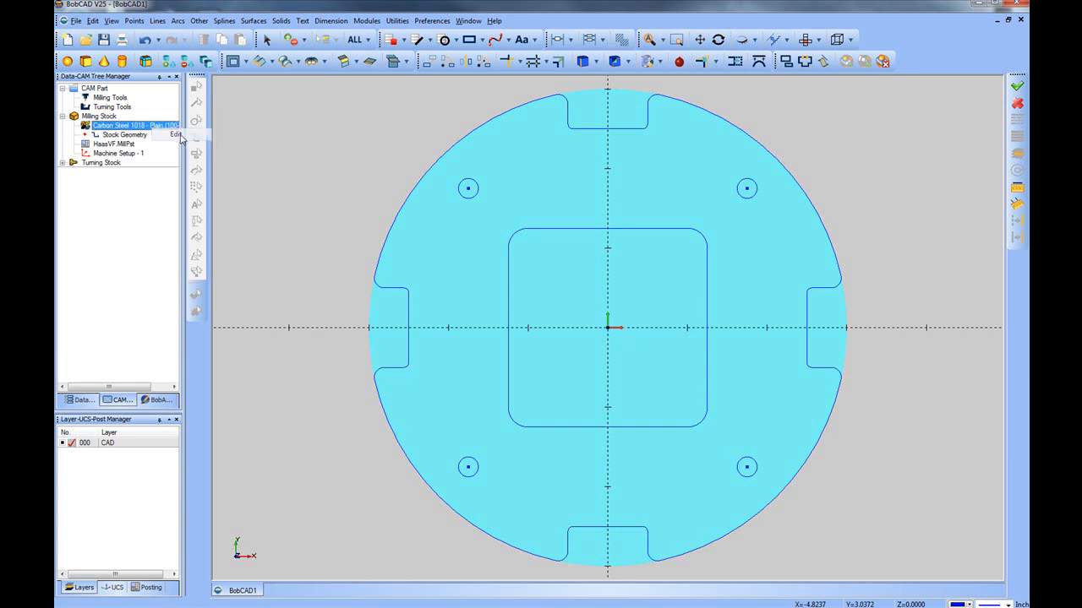
pyautogui.click(178, 135)
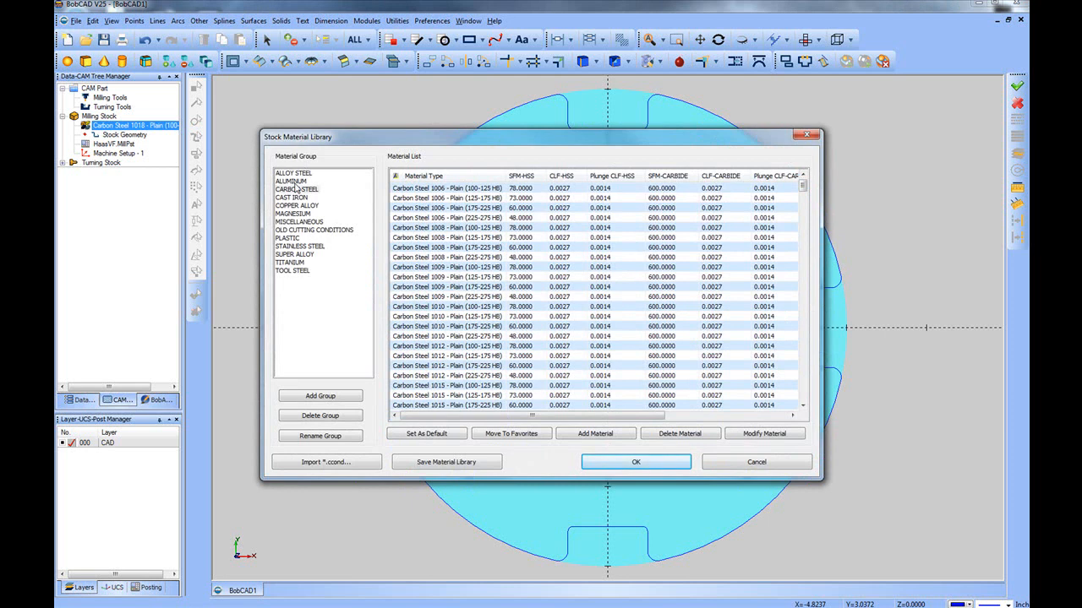
pyautogui.click(295, 181)
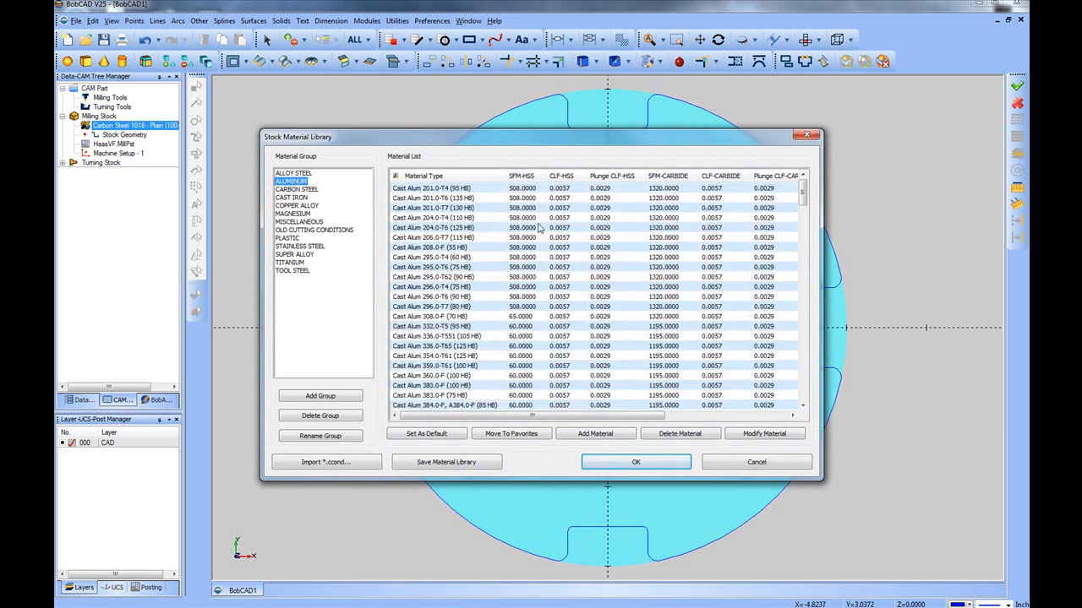
pyautogui.moveTo(802, 194); pyautogui.dragTo(801, 289)
pyautogui.moveTo(801, 298); pyautogui.dragTo(803, 389)
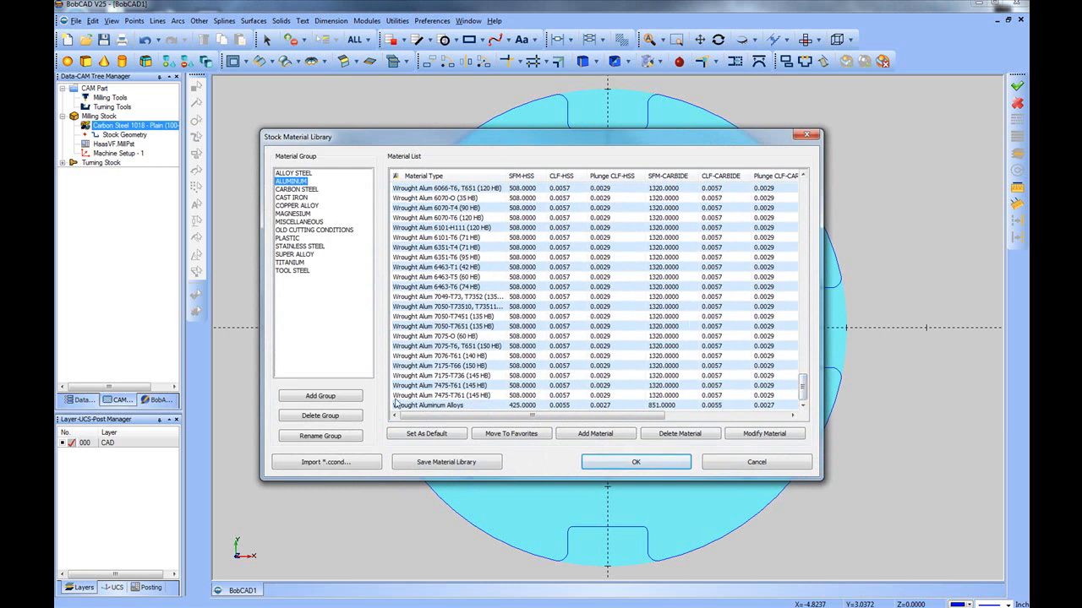
pyautogui.click(439, 409)
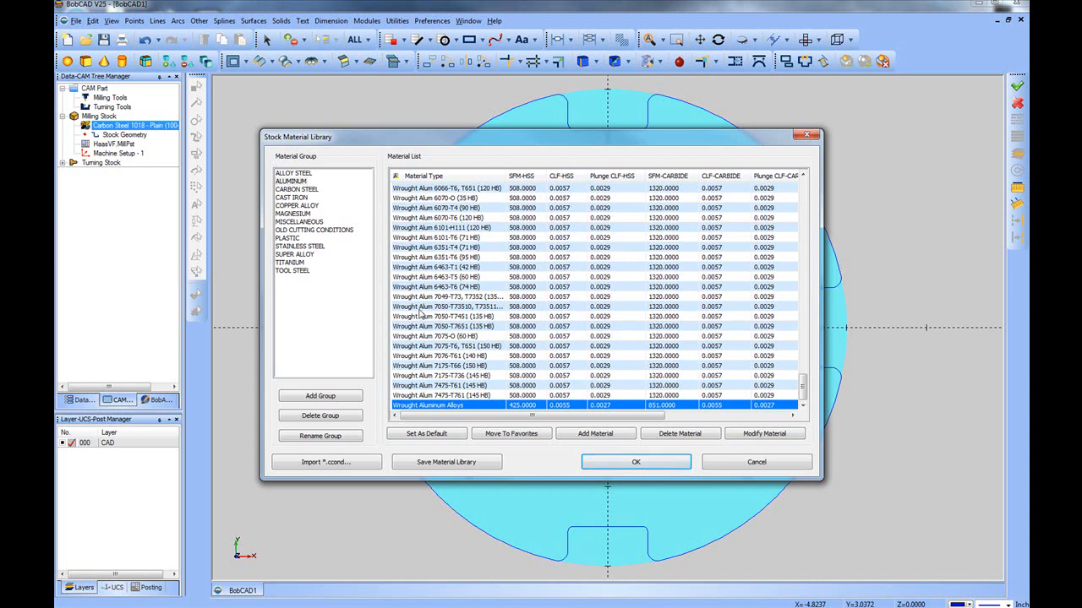
pyautogui.click(622, 464)
pyautogui.click(110, 133)
pyautogui.click(108, 126)
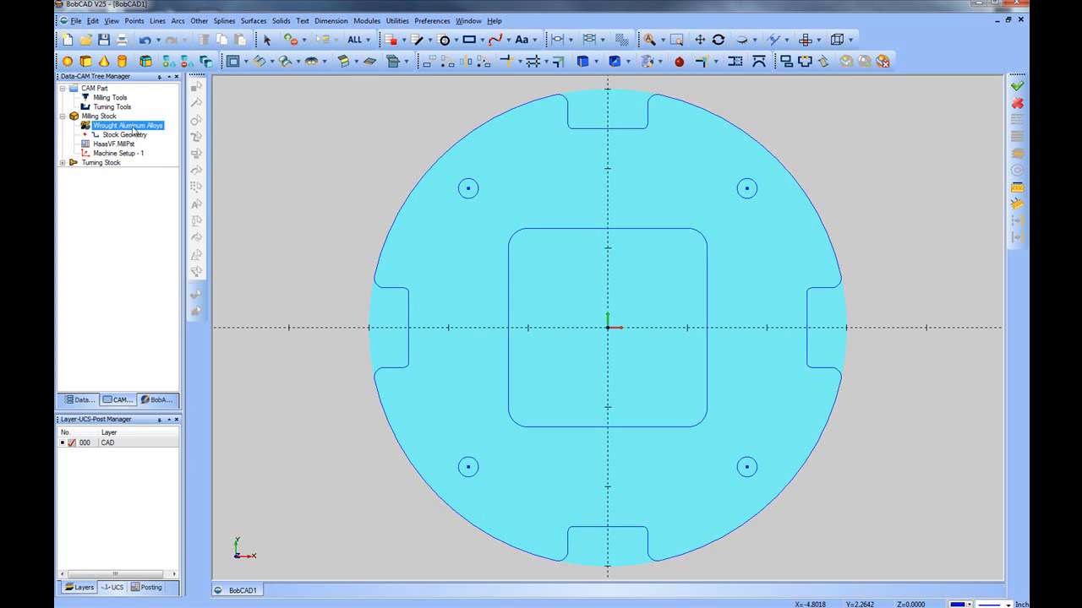
# Edit Machine Setup - 1 and switch its origin definition to entered coordinates
pyautogui.click(99, 116)
pyautogui.click(103, 154)
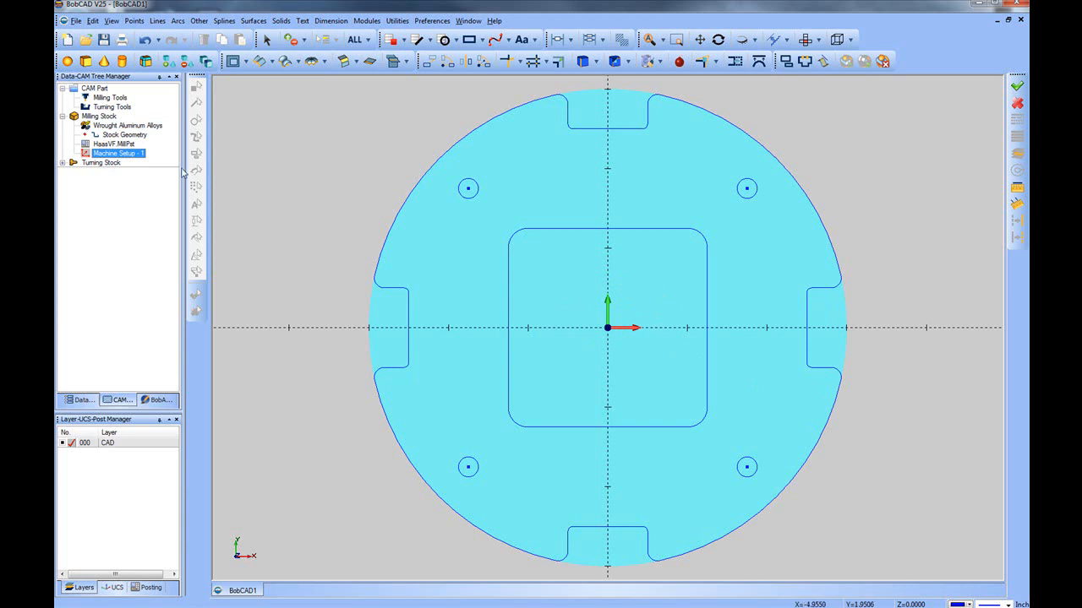
pyautogui.rightClick(132, 159)
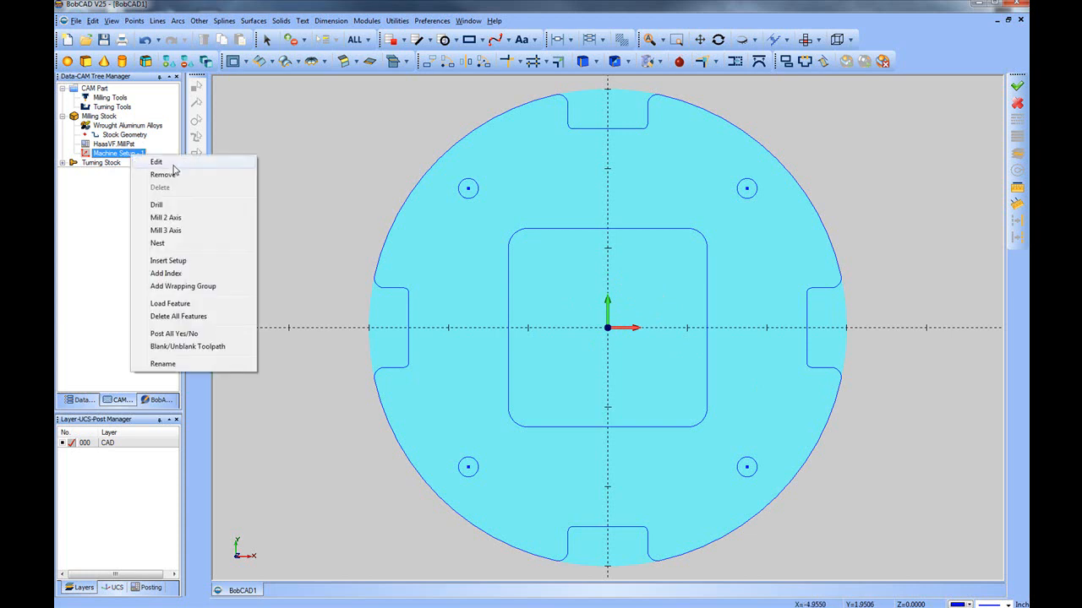
pyautogui.click(156, 162)
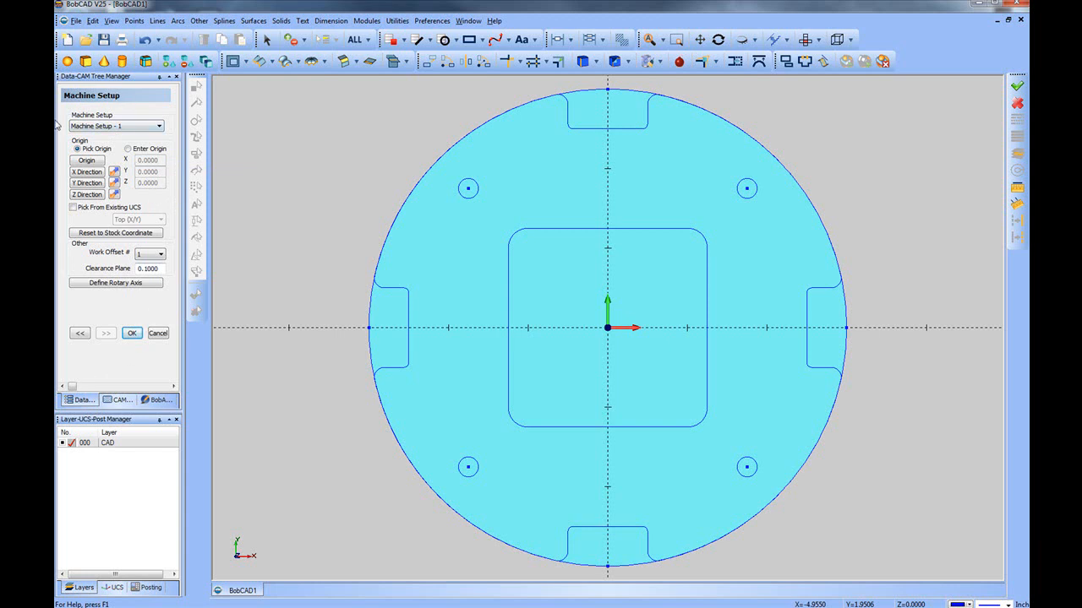
pyautogui.click(129, 149)
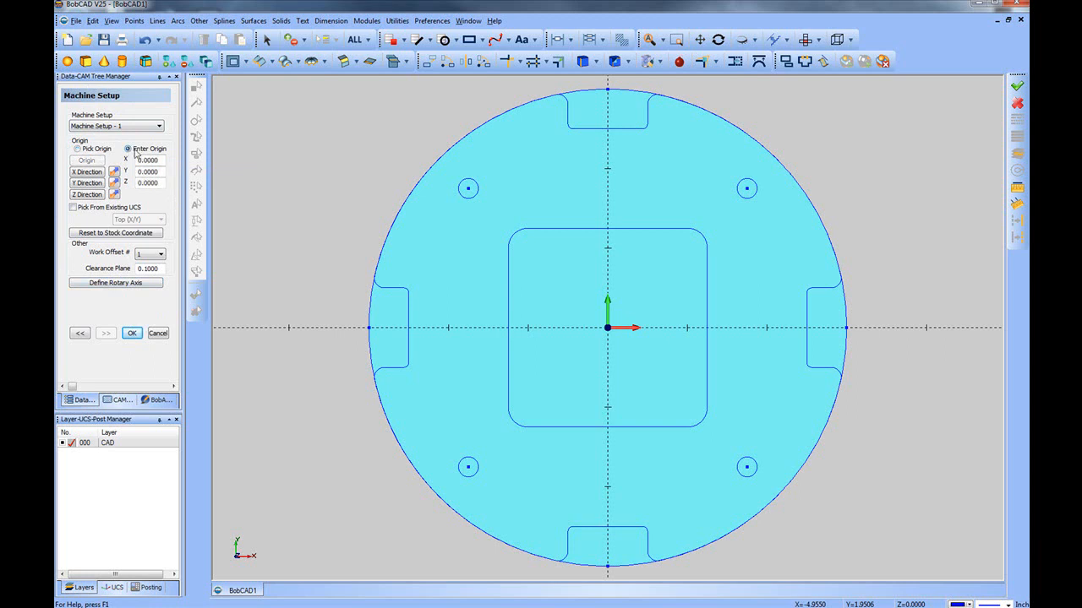
# Set the machine setup's X origin to 0.5
pyautogui.moveTo(159, 159); pyautogui.dragTo(124, 160)
pyautogui.write('0.5')
pyautogui.press('Tab')
# Set the machine setup's X origin to 0 and accept the setup
pyautogui.moveTo(160, 160); pyautogui.dragTo(126, 164)
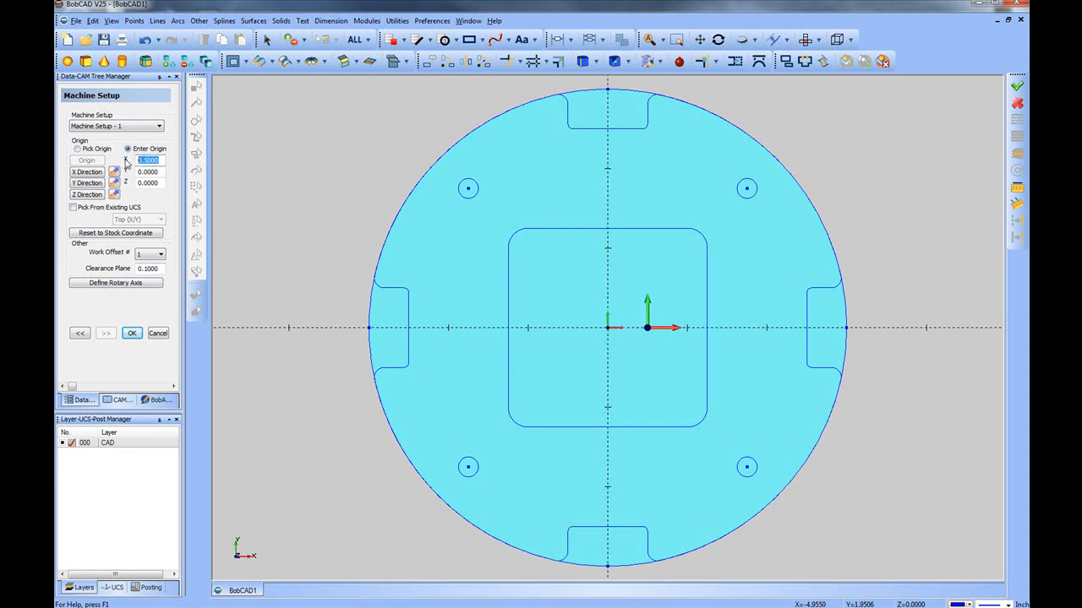
pyautogui.write('0')
pyautogui.press('Tab')
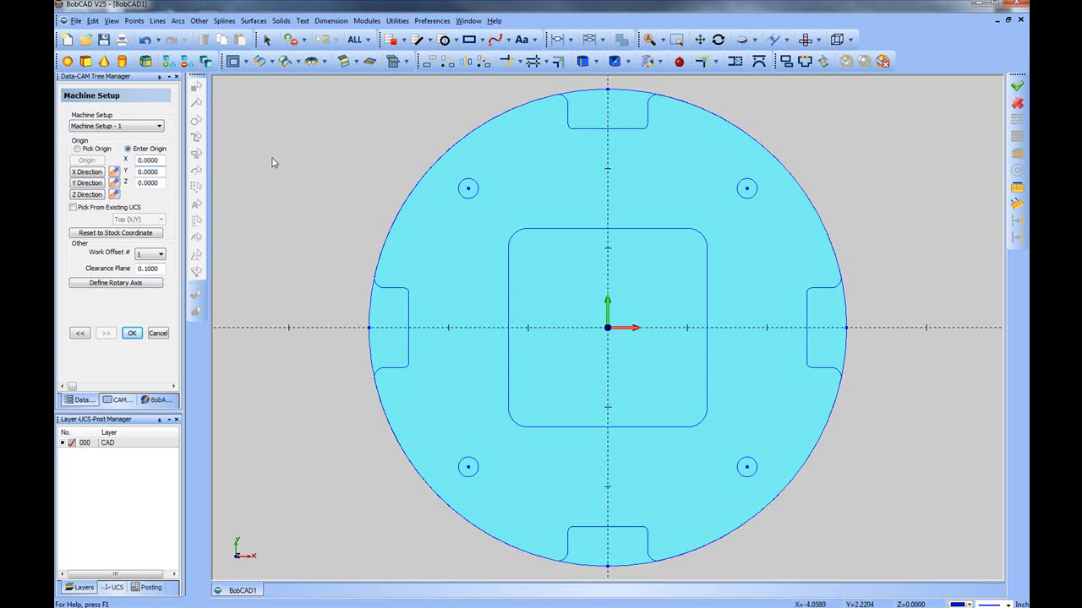
pyautogui.click(131, 332)
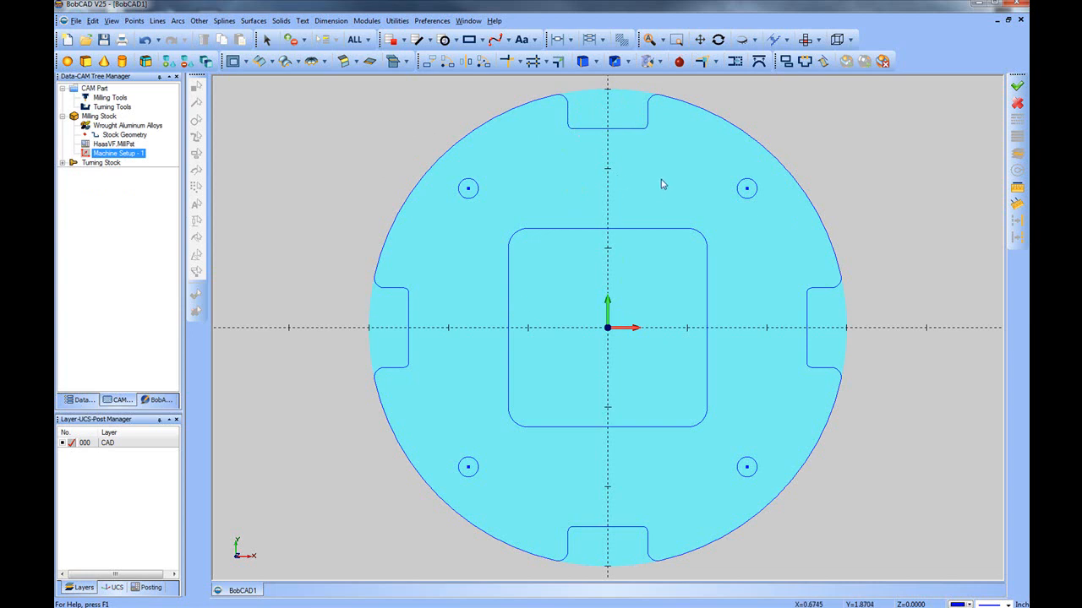
# Start a Mill 2 Axis operation on Machine Setup - 1 with Profiling as the feature type
pyautogui.scroll(-1, 672, 205)
pyautogui.scroll(-1, 673, 206)
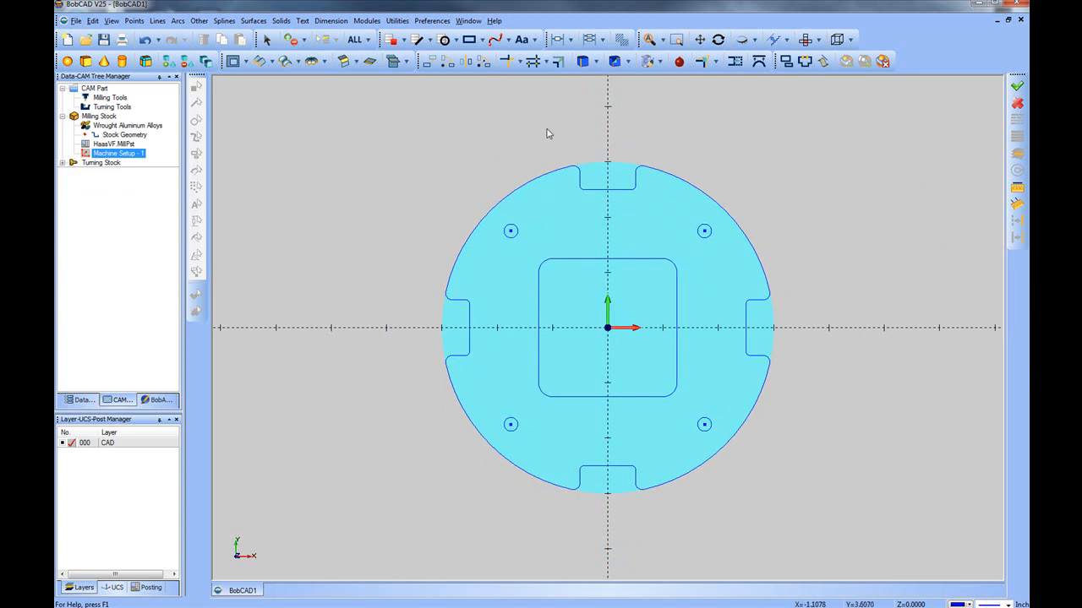
pyautogui.rightClick(139, 156)
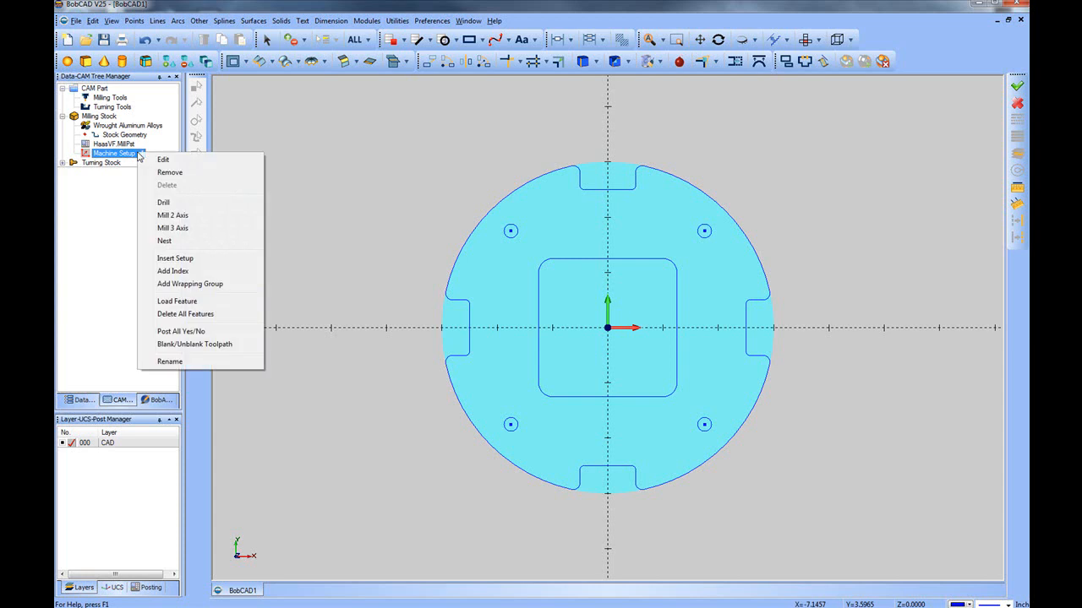
pyautogui.click(172, 215)
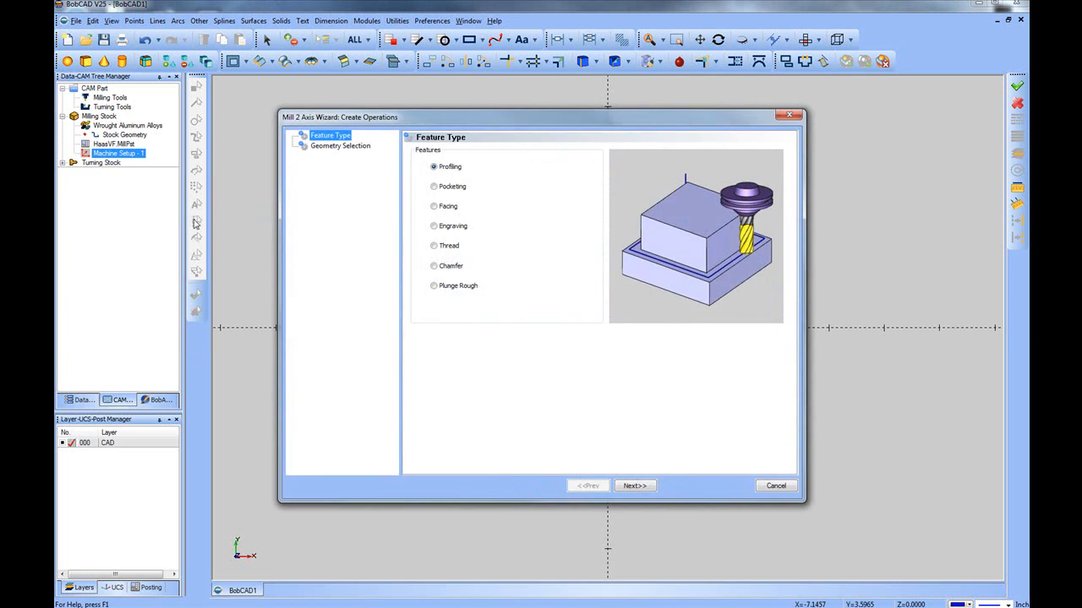
pyautogui.click(449, 169)
pyautogui.click(642, 487)
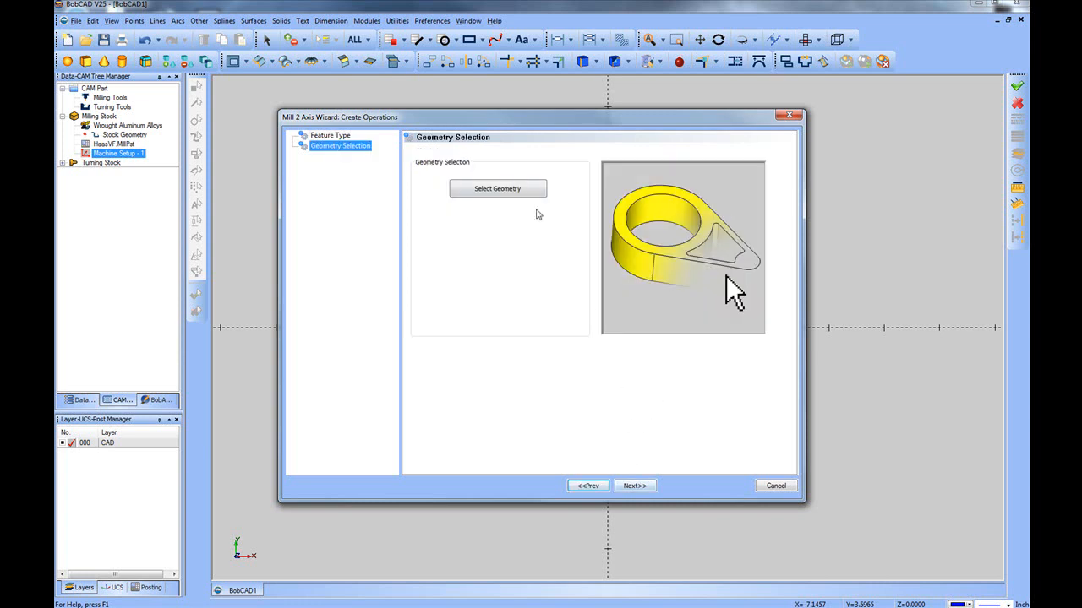
# Select the upper notch's contour as the profiling geometry and continue to the feature parameters
pyautogui.click(508, 190)
pyautogui.click(497, 189)
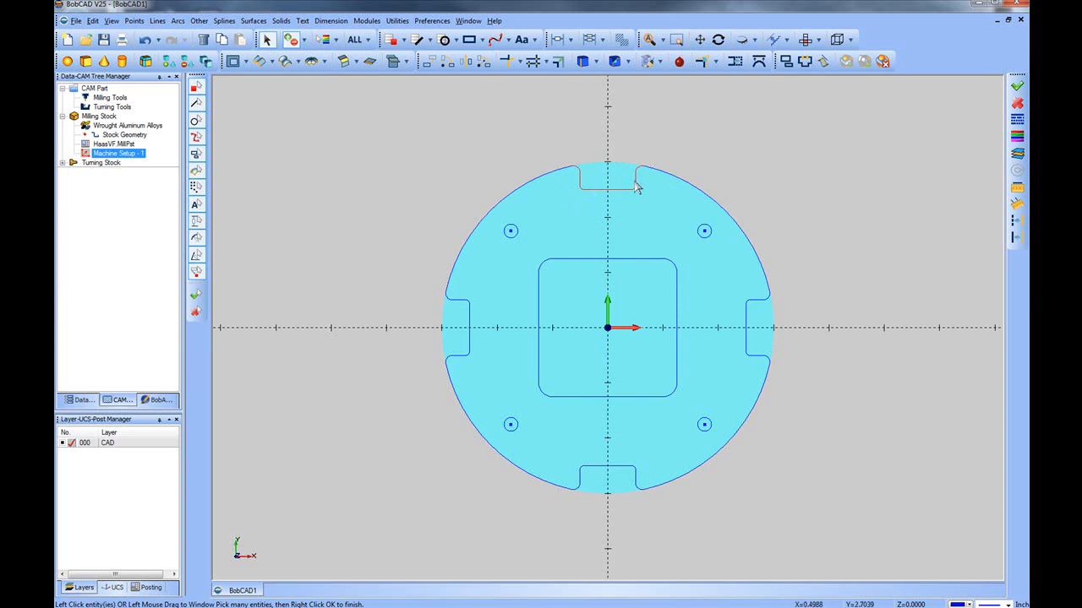
pyautogui.rightClick(440, 120)
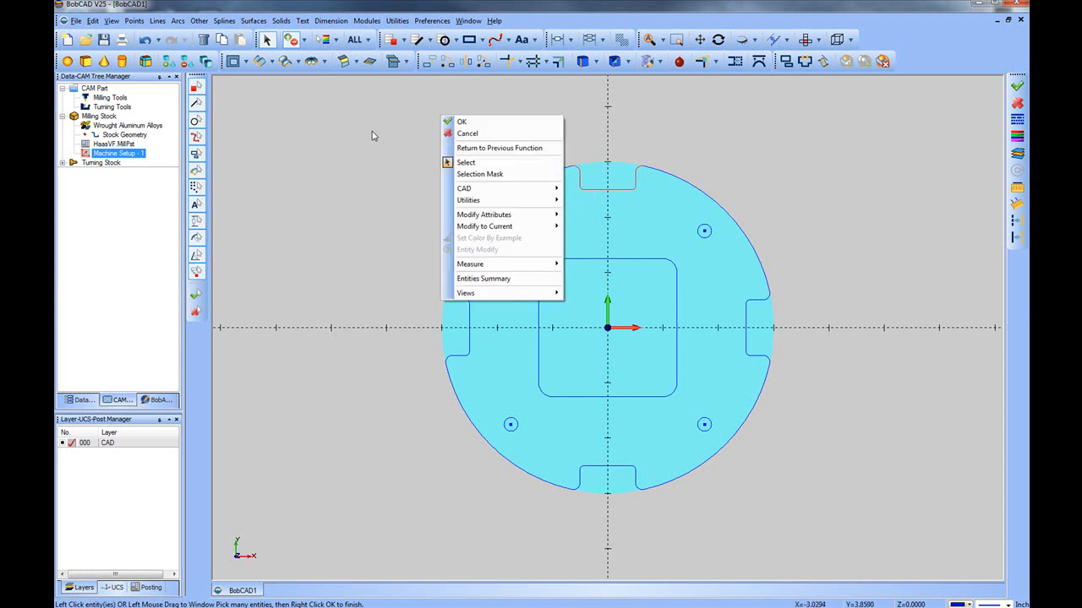
pyautogui.click(471, 120)
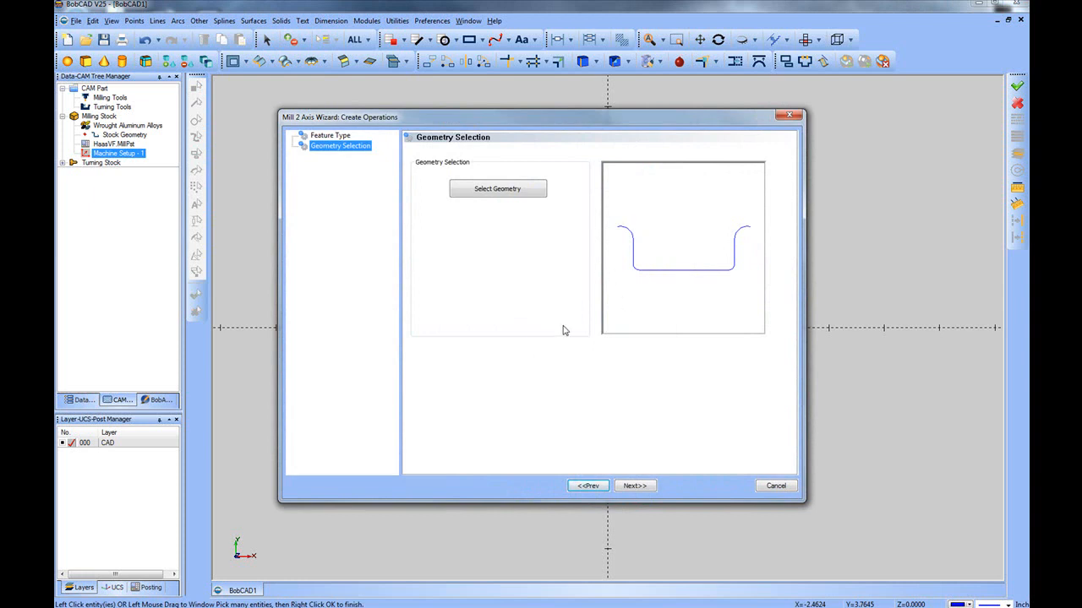
pyautogui.click(638, 487)
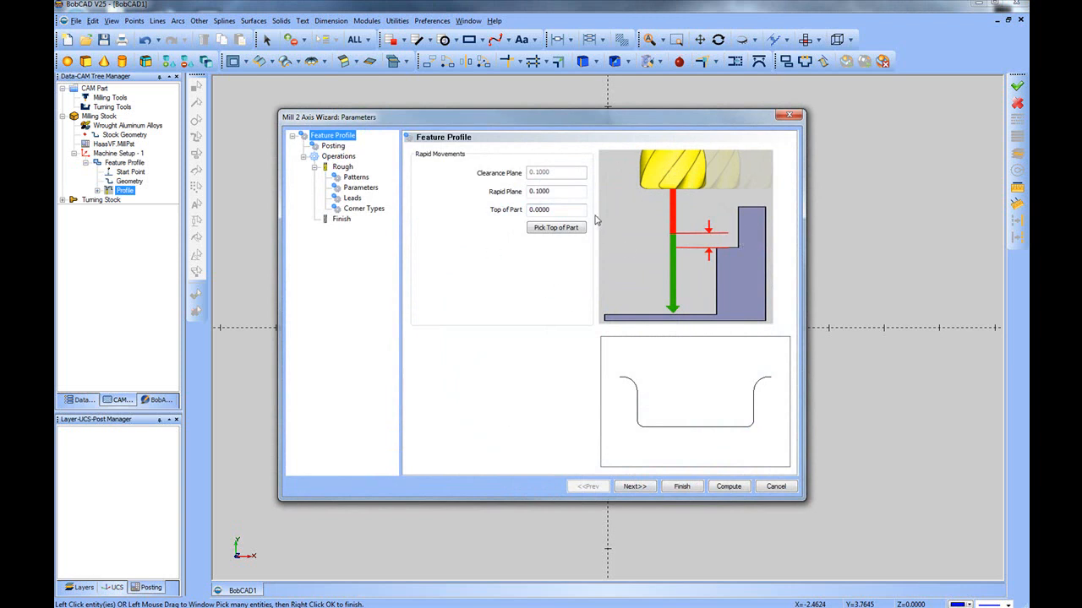
# Review the Rapid Plane and Top of Part settings of the profile feature
pyautogui.click(561, 209)
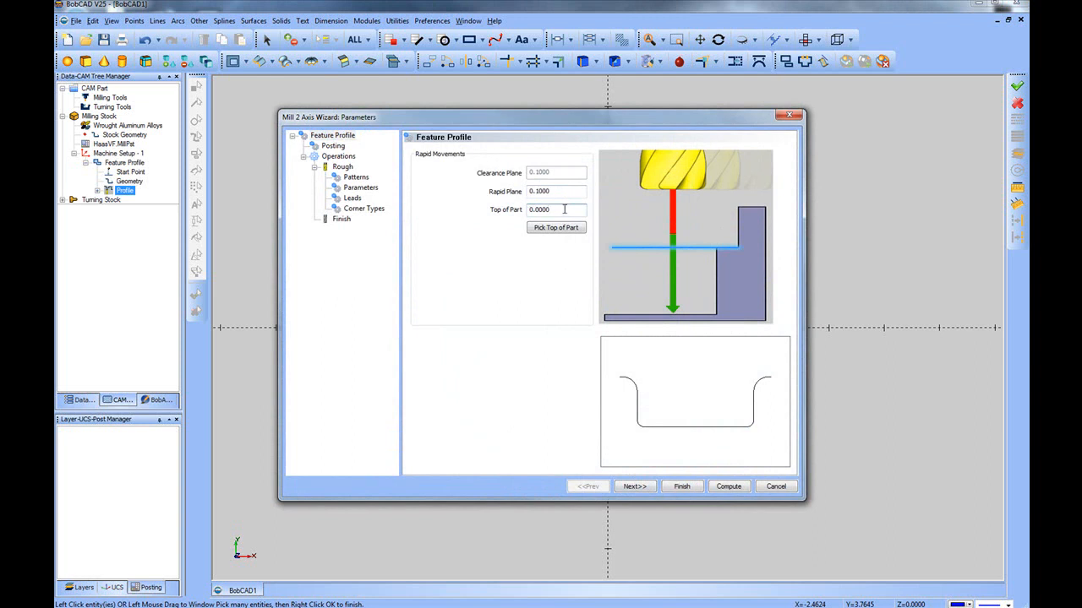
pyautogui.moveTo(565, 209); pyautogui.dragTo(524, 210)
pyautogui.click(564, 190)
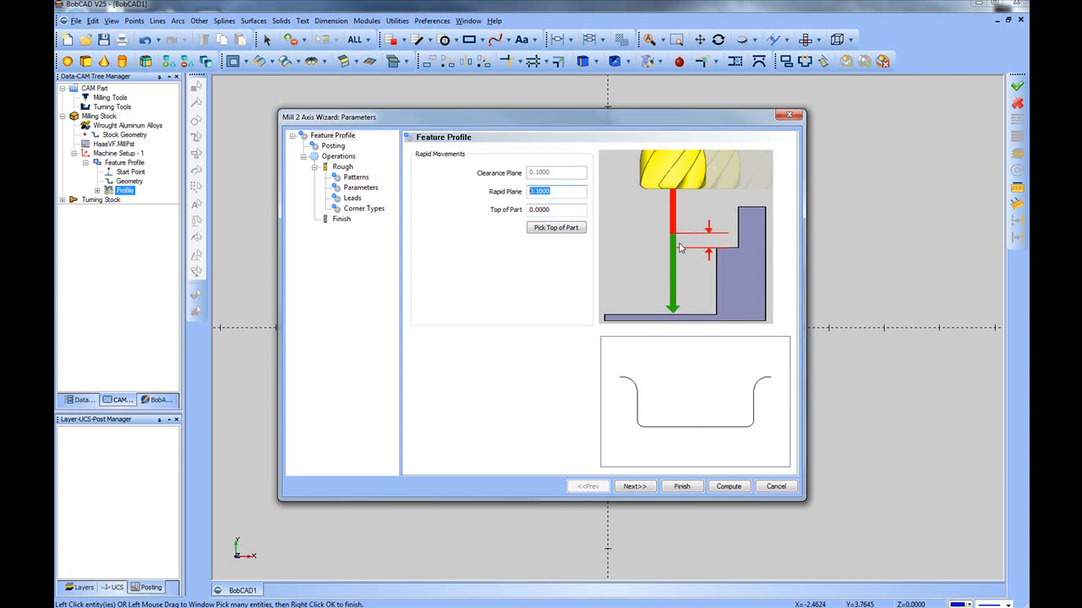
pyautogui.click(634, 486)
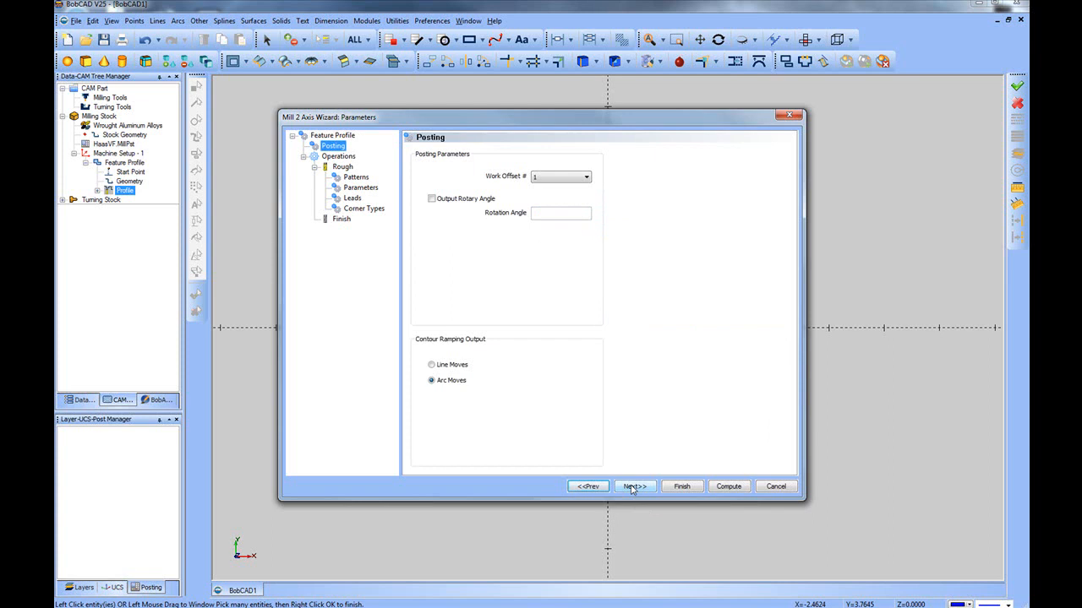
# Keep work offset 1 for posting and set the contour ramping output to Line Moves
pyautogui.click(587, 179)
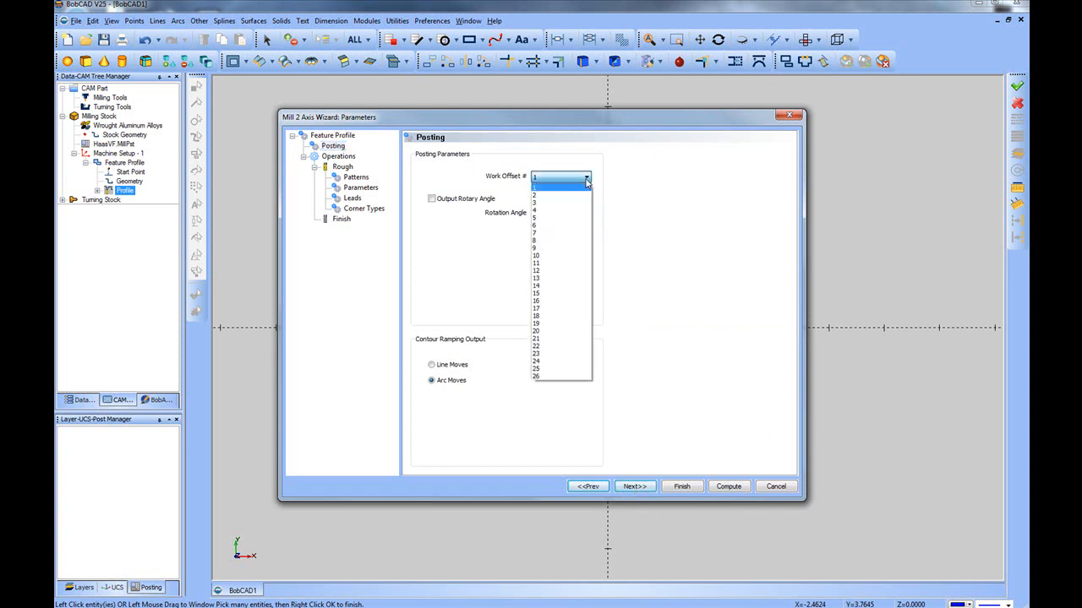
pyautogui.click(588, 182)
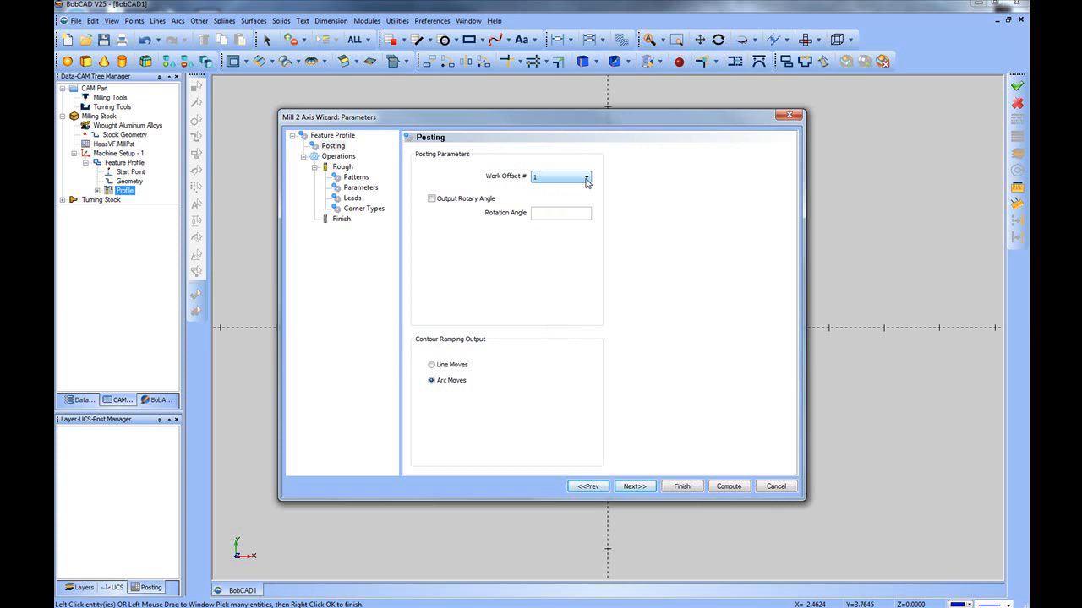
pyautogui.click(587, 179)
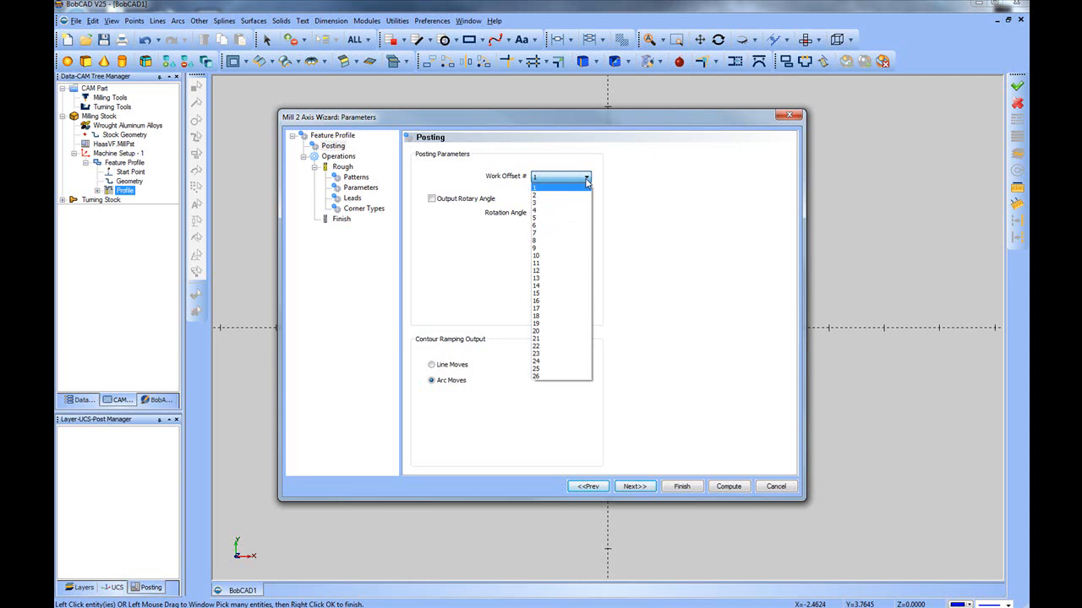
pyautogui.click(587, 180)
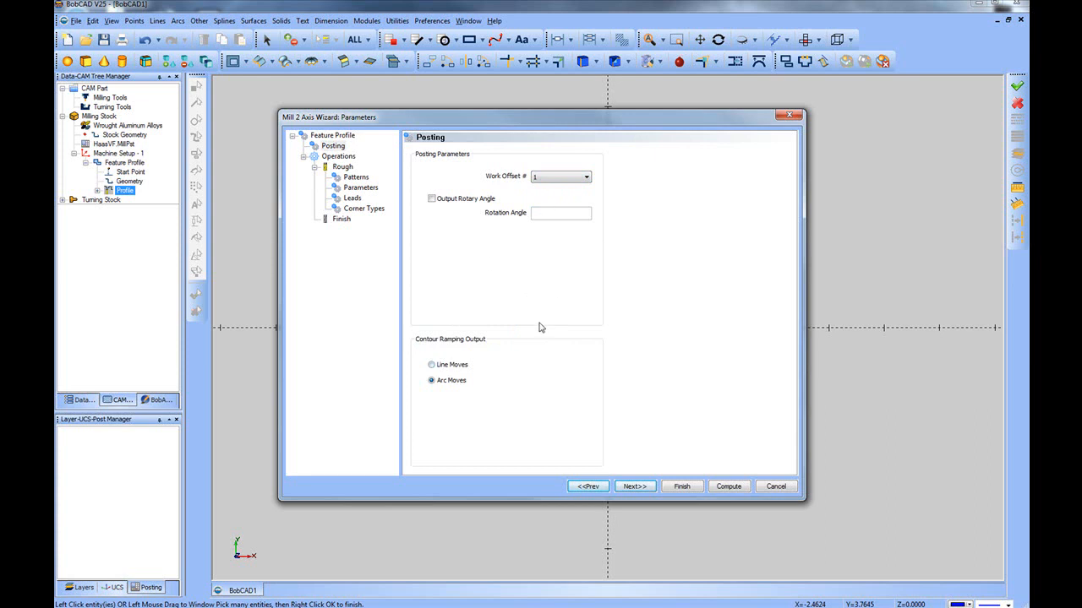
pyautogui.click(434, 366)
pyautogui.click(643, 486)
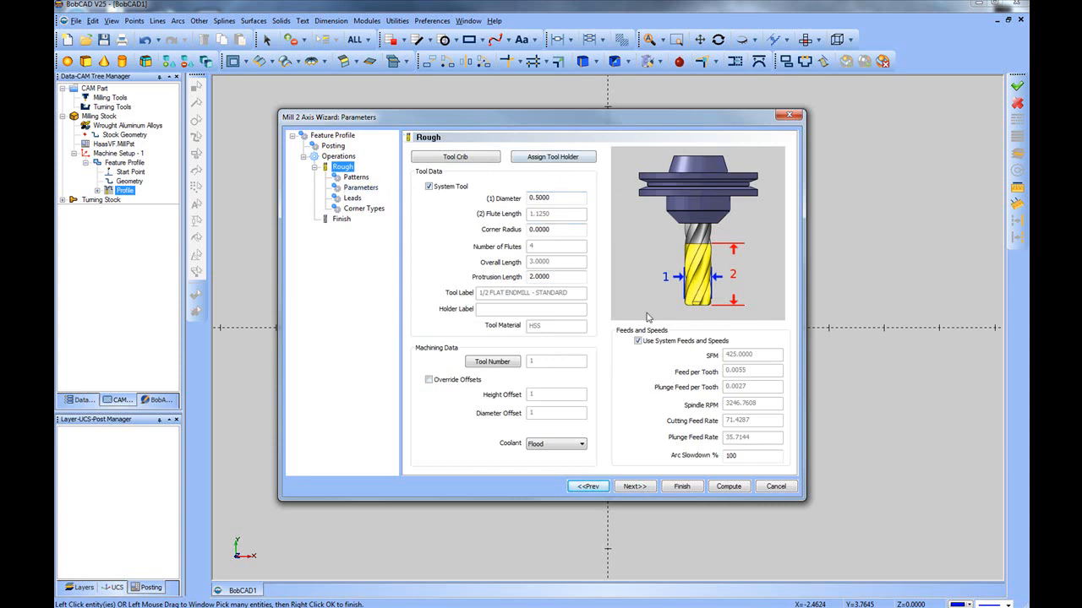
# Set the roughing tool's diameter to 0.25
pyautogui.doubleClick(572, 199)
pyautogui.write('.25')
pyautogui.click(554, 230)
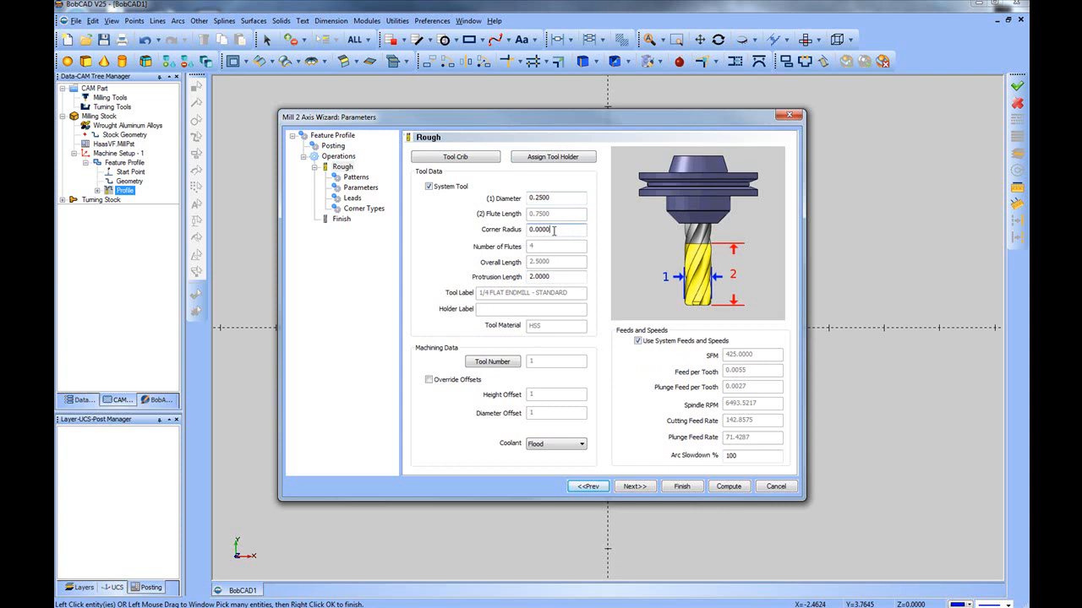
pyautogui.doubleClick(556, 197)
# Add the standard 3/8 flat endmill with 0.3750 diameter from the tool library to the milling tool crib
pyautogui.click(455, 157)
pyautogui.click(554, 190)
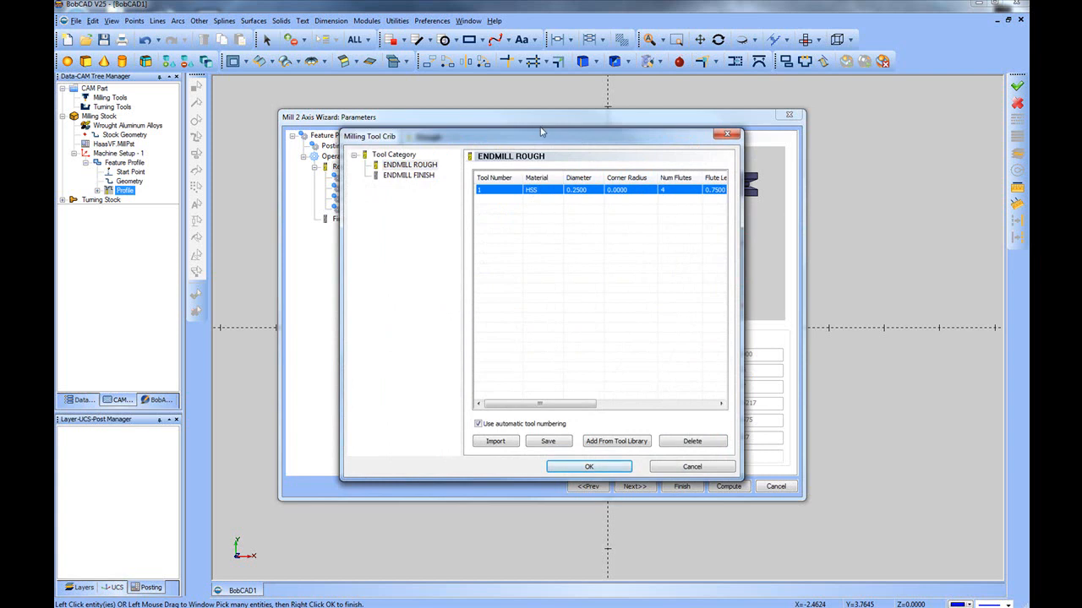
pyautogui.click(616, 441)
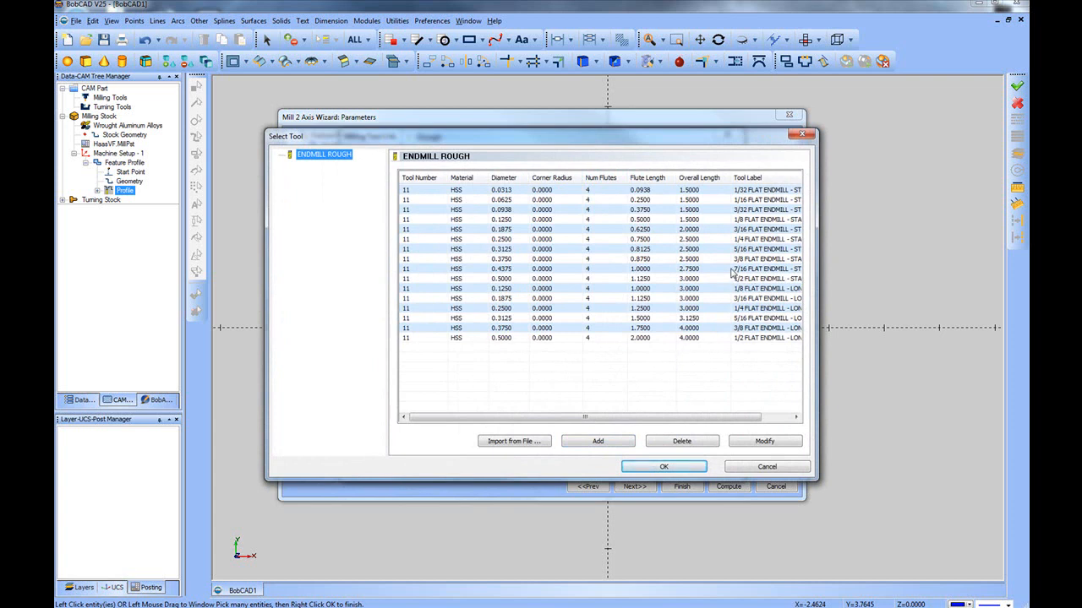
pyautogui.click(420, 260)
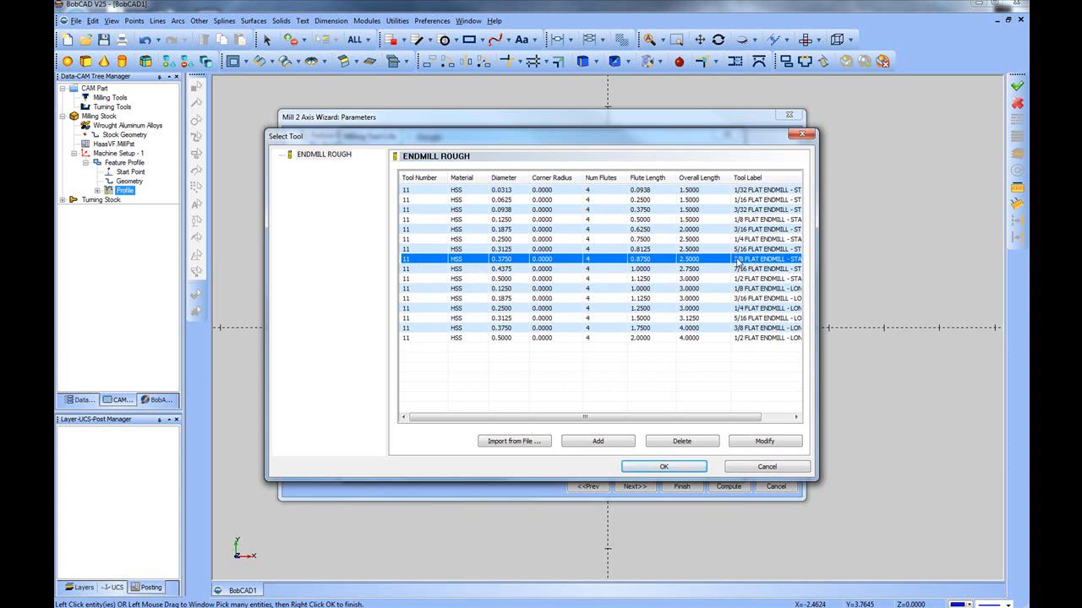
pyautogui.click(661, 468)
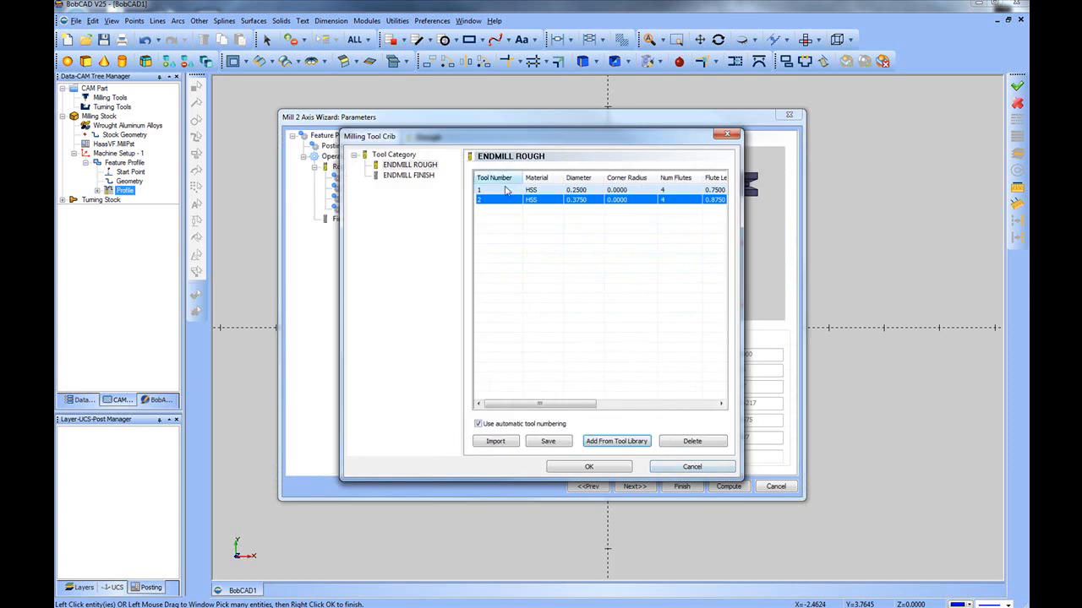
# Assign tool 1, the 0.2500 diameter endmill, from the tool crib to the roughing operation
pyautogui.click(584, 191)
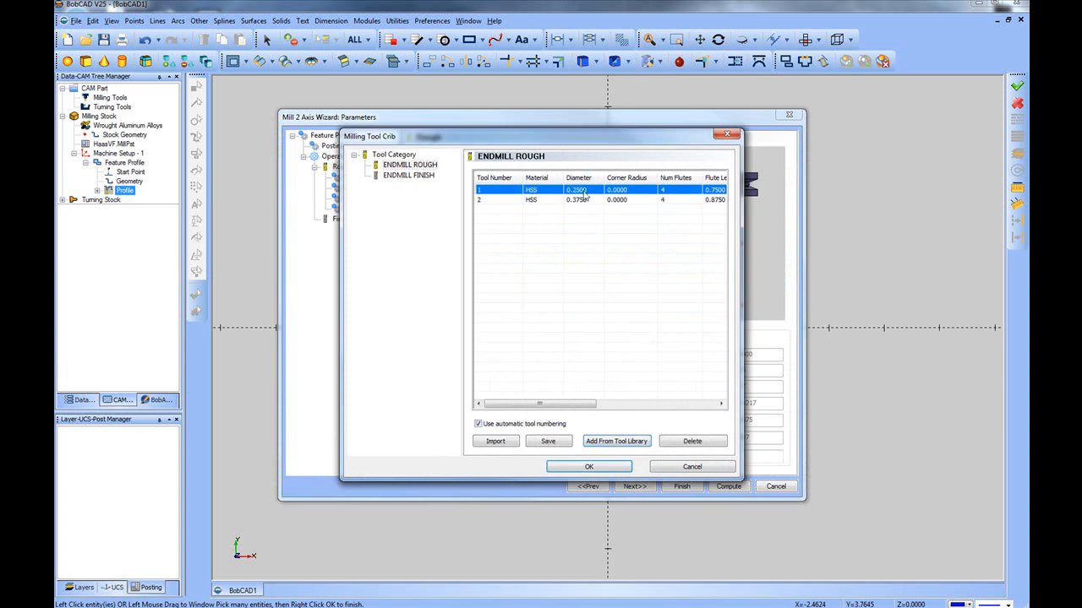
pyautogui.click(583, 200)
pyautogui.click(581, 191)
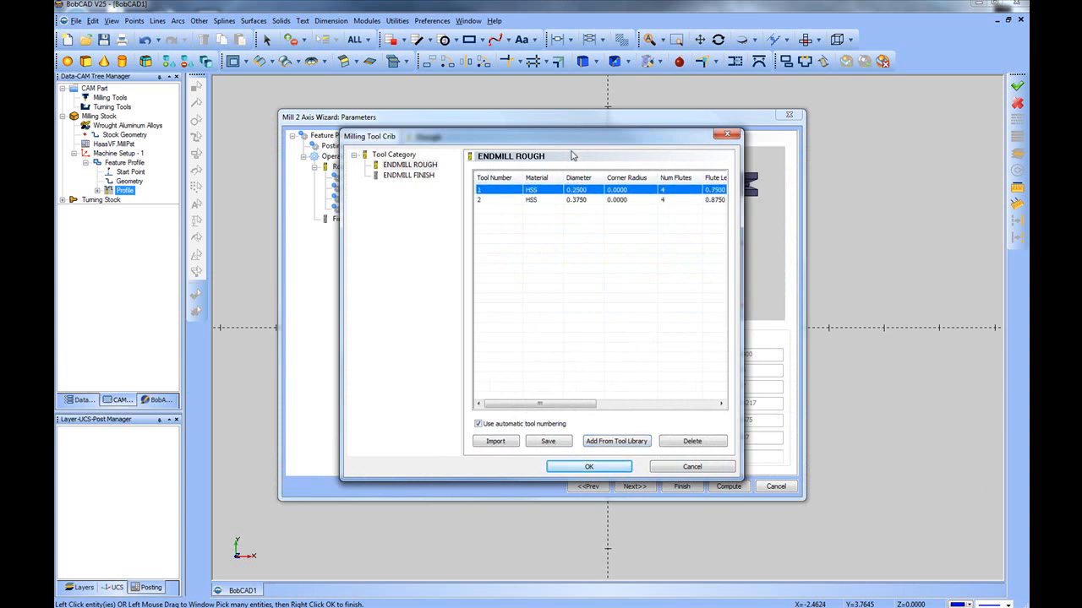
pyautogui.moveTo(570, 147); pyautogui.dragTo(807, 185)
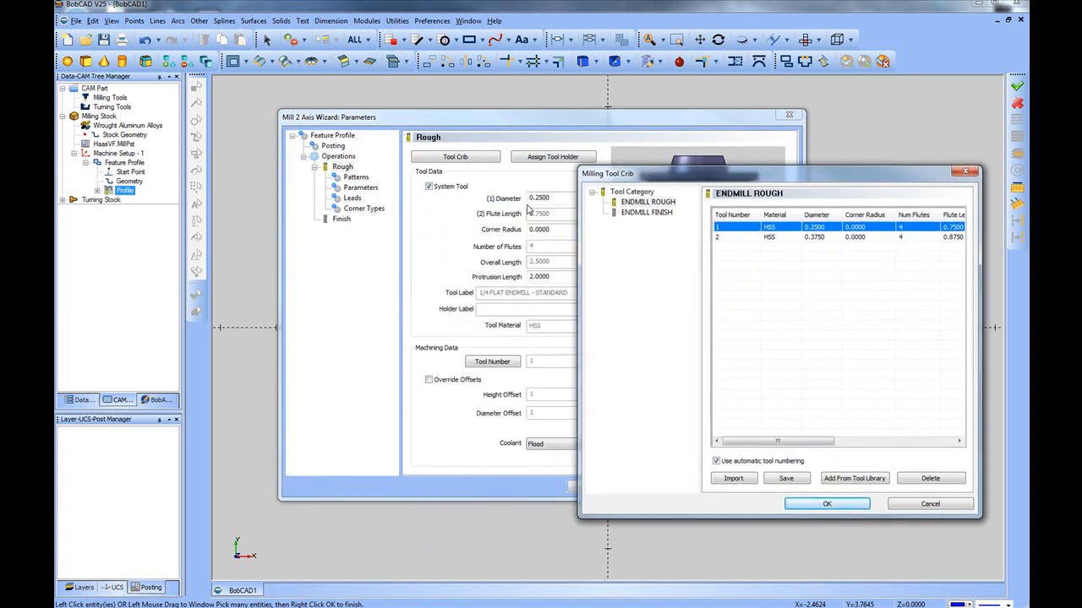
pyautogui.click(826, 239)
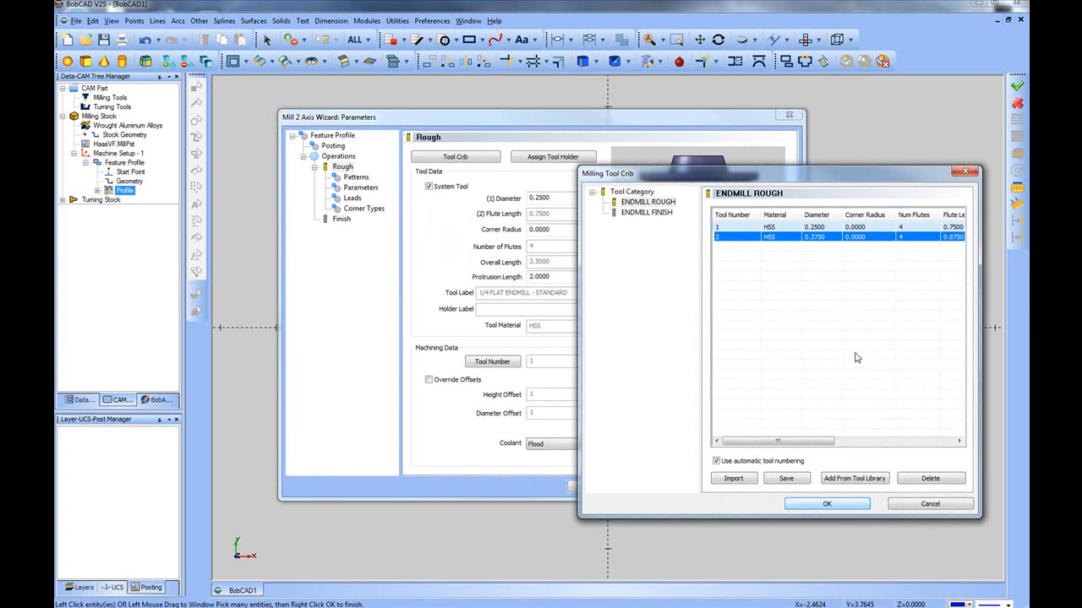
pyautogui.click(822, 228)
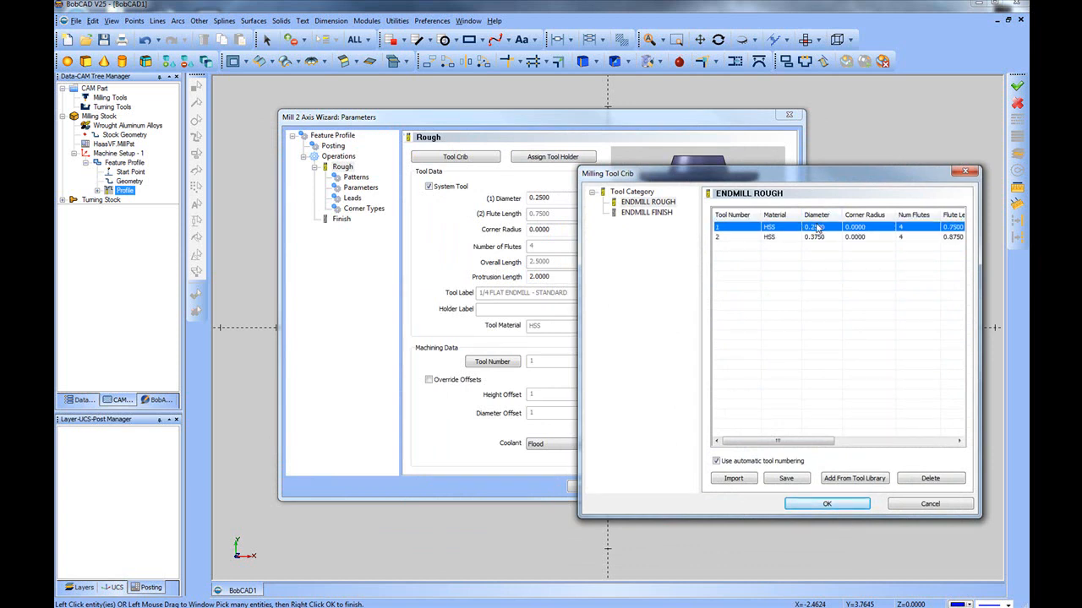
pyautogui.click(813, 506)
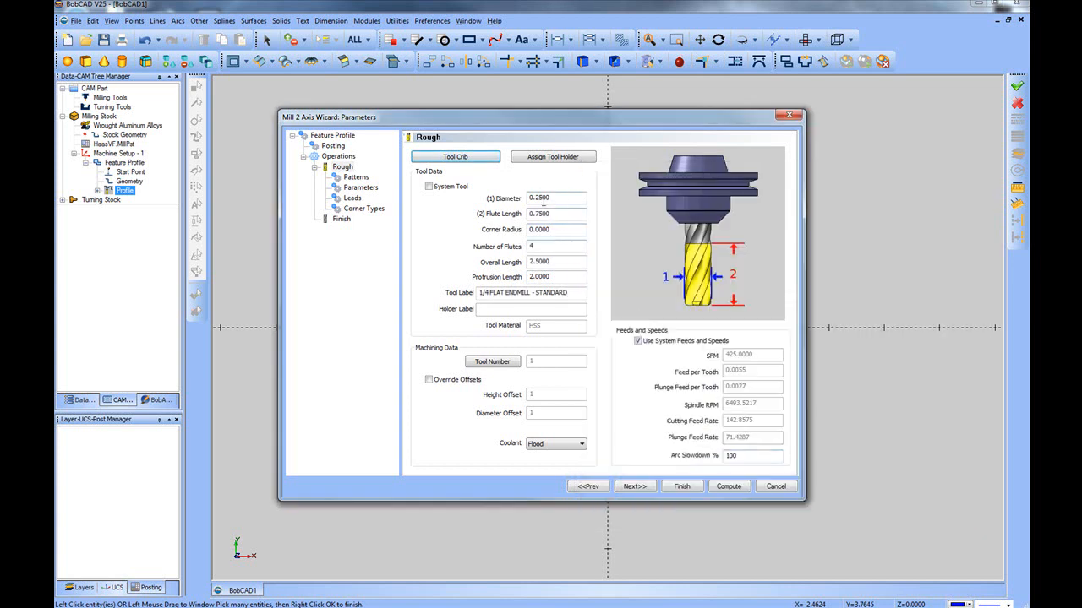
# Preview the Contour Ramping and Side Roughing patterns for the rough pass and choose Standard
pyautogui.click(636, 487)
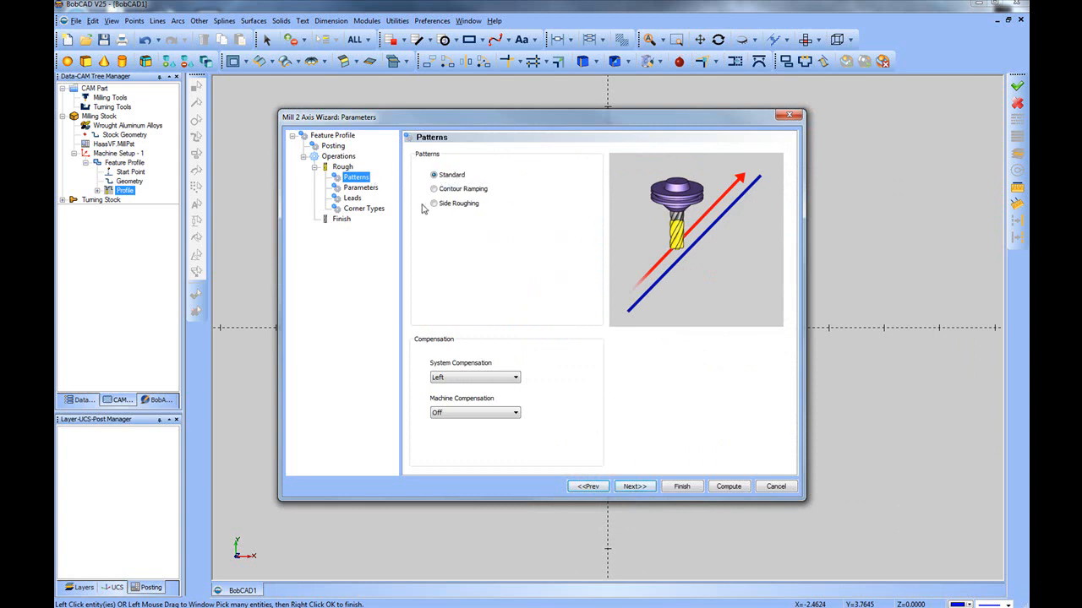
pyautogui.click(454, 191)
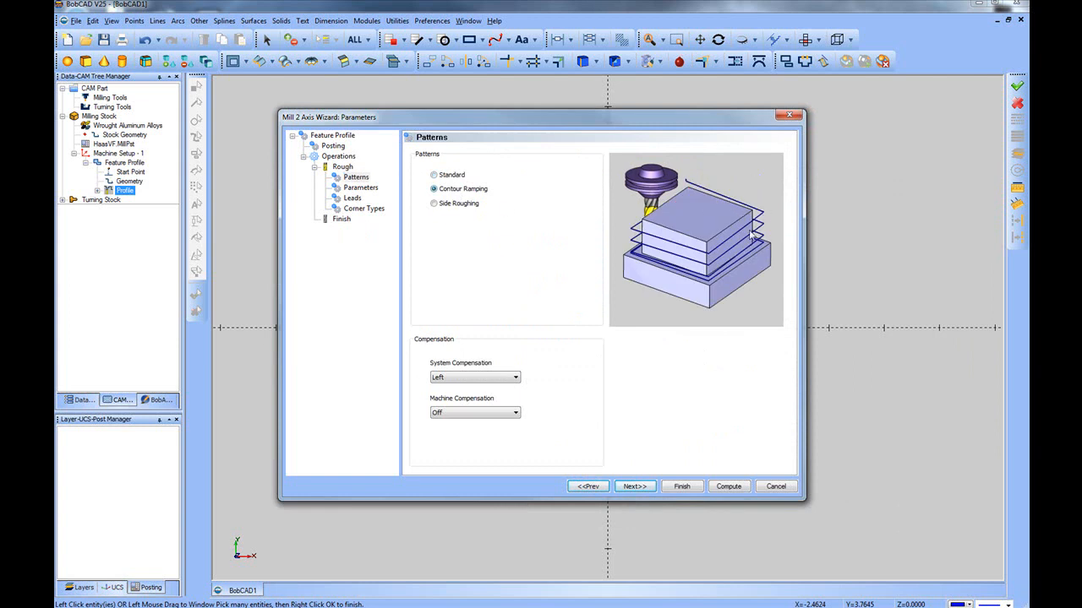
pyautogui.click(452, 204)
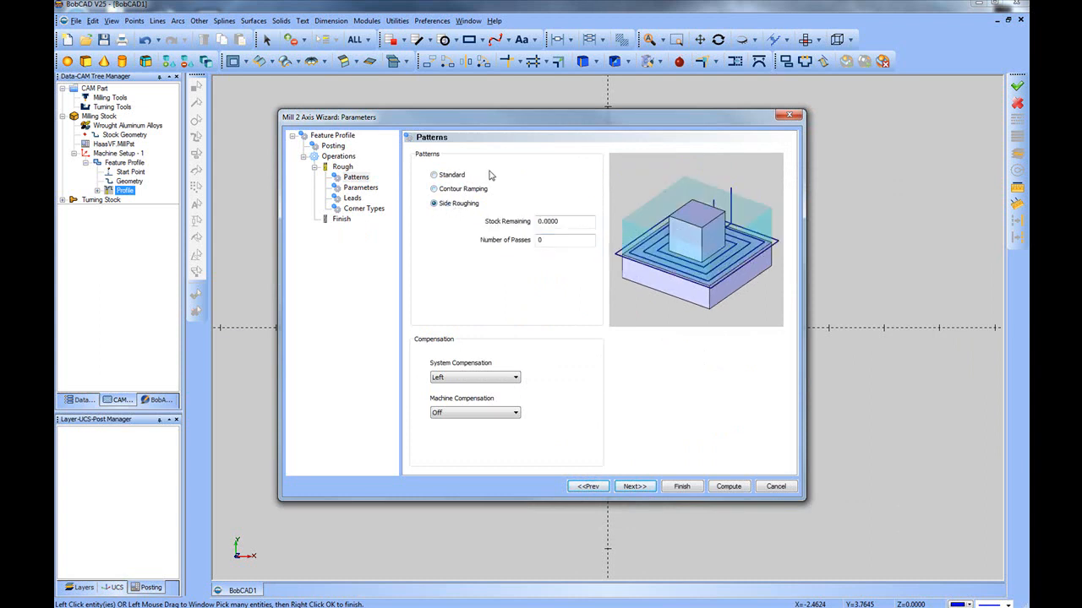
pyautogui.click(452, 175)
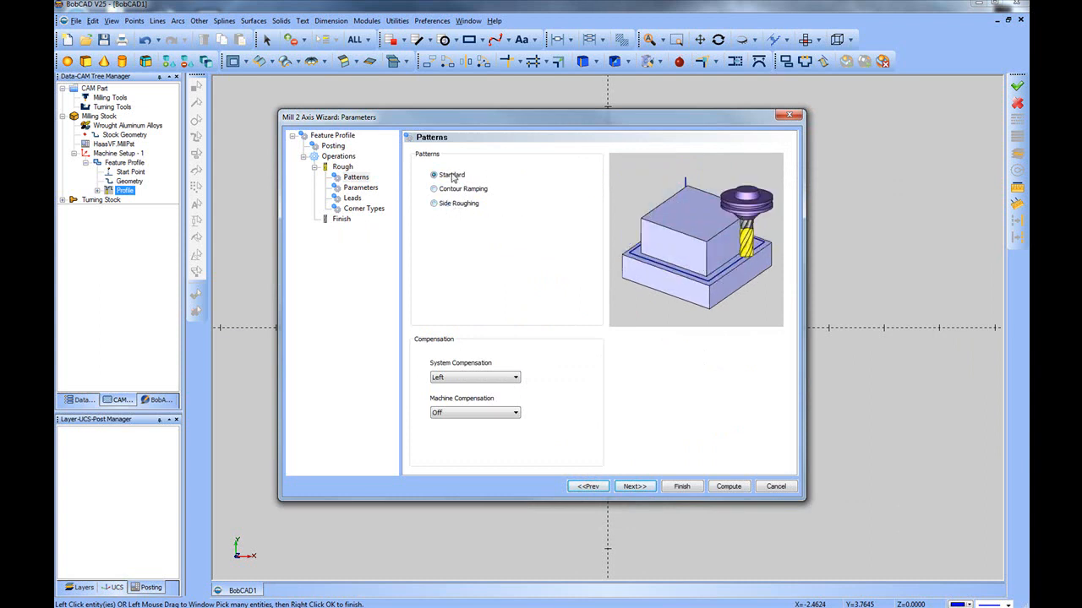
# Review the compensation choices and use Left for system compensation with machine compensation Off
pyautogui.click(510, 379)
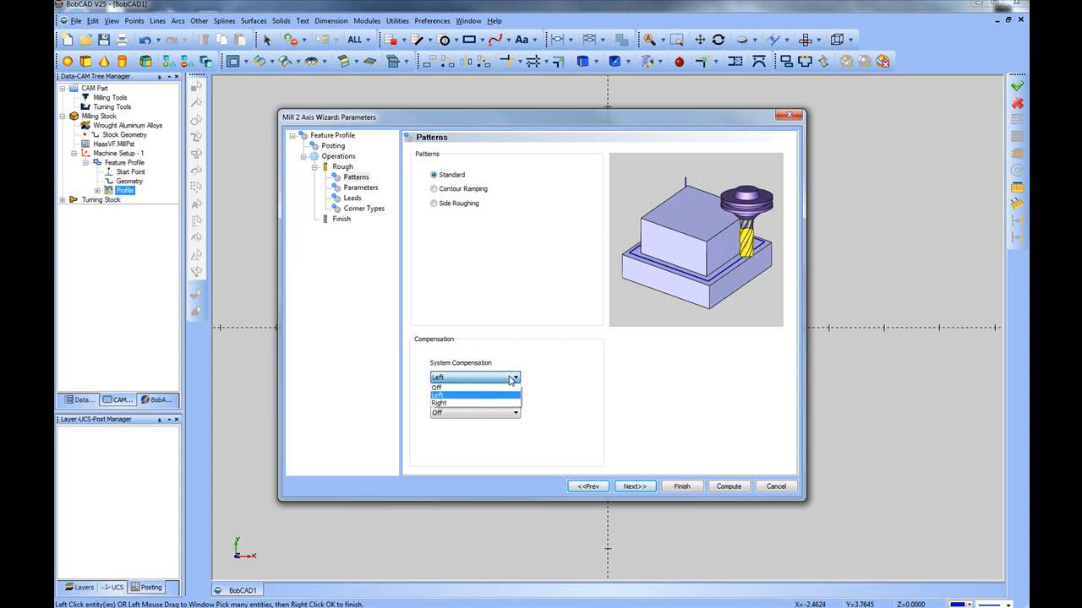
pyautogui.click(510, 380)
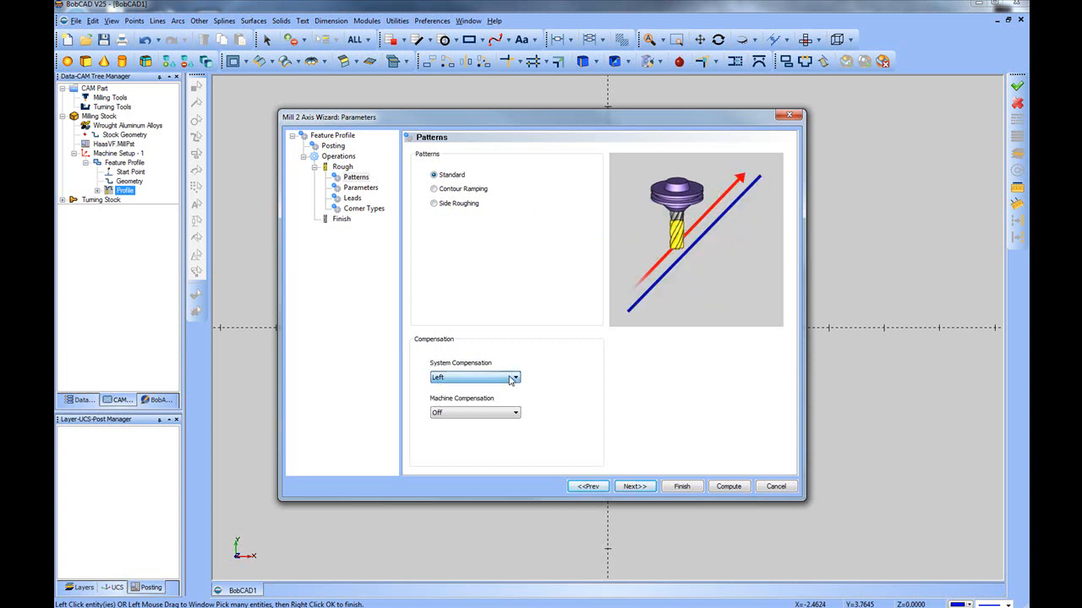
pyautogui.click(508, 413)
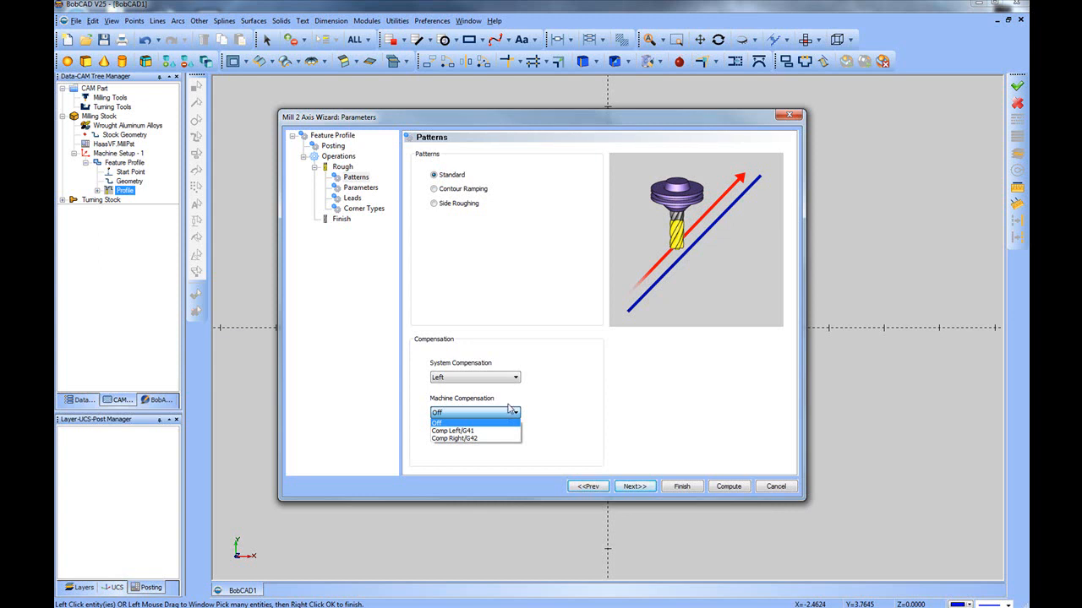
pyautogui.click(518, 423)
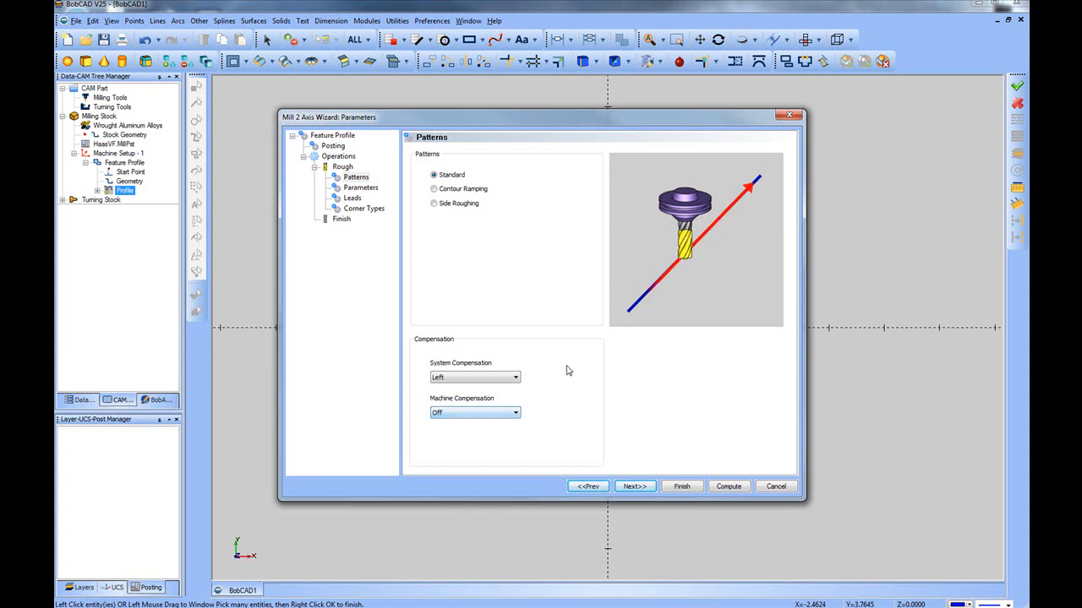
pyautogui.click(470, 381)
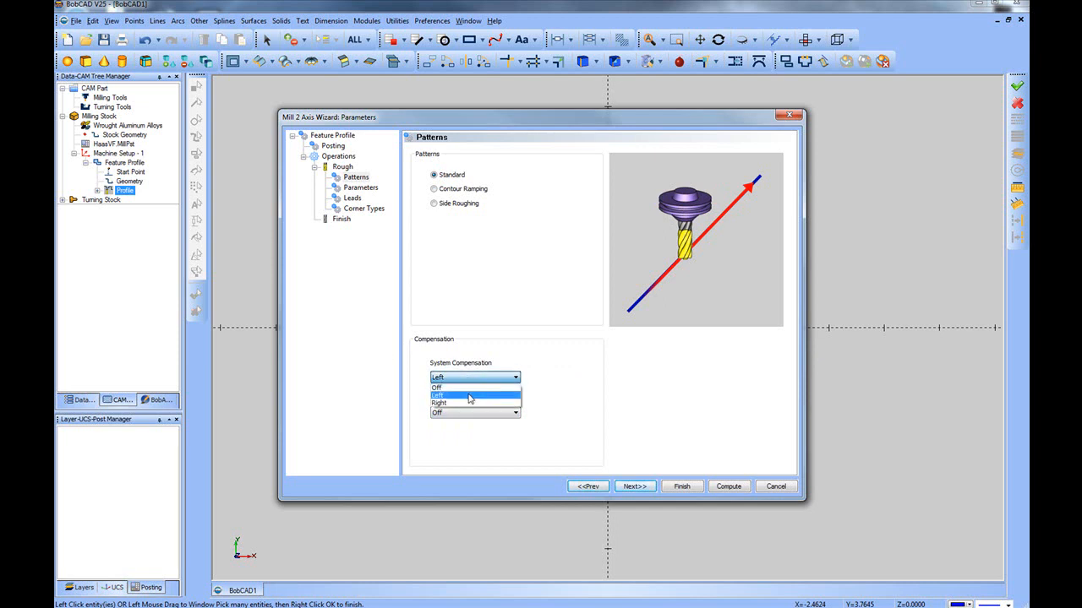
pyautogui.click(470, 396)
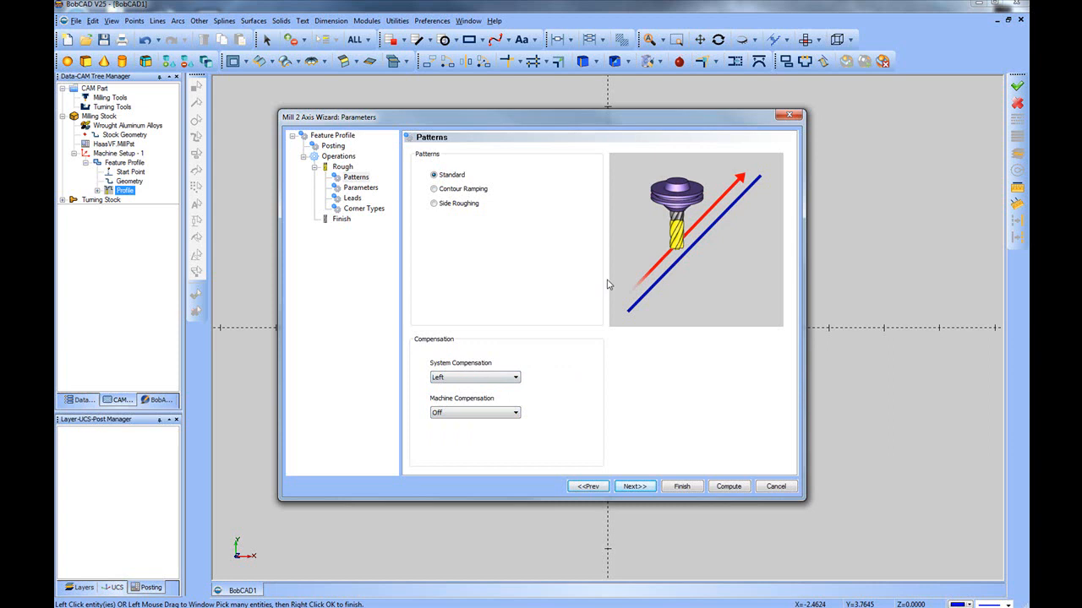
# Set the rough pass's side allowance to 0.02
pyautogui.click(631, 489)
pyautogui.click(581, 178)
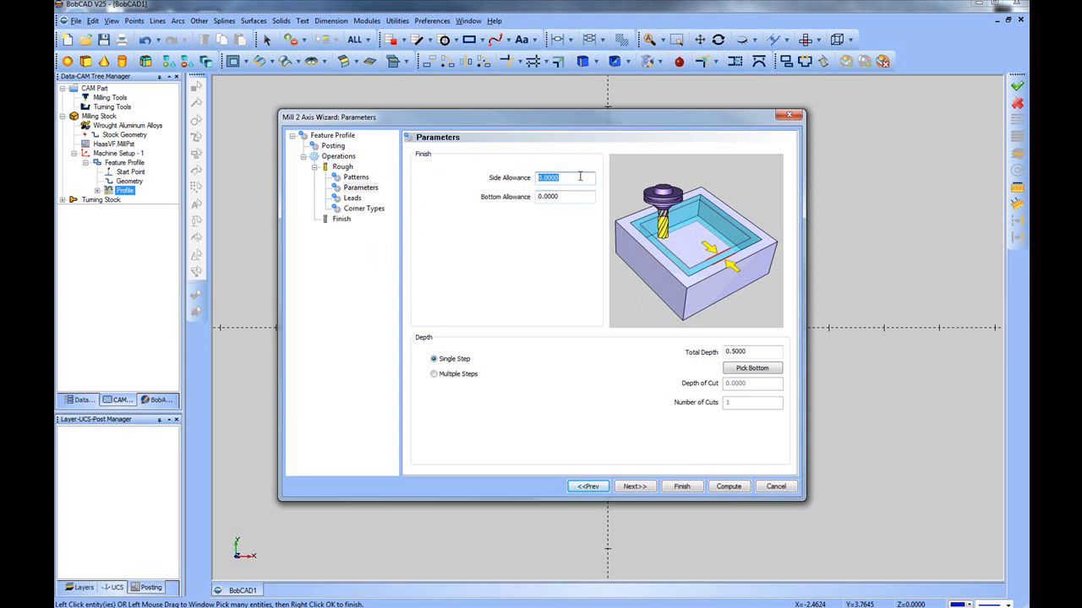
pyautogui.write('.02')
pyautogui.click(583, 199)
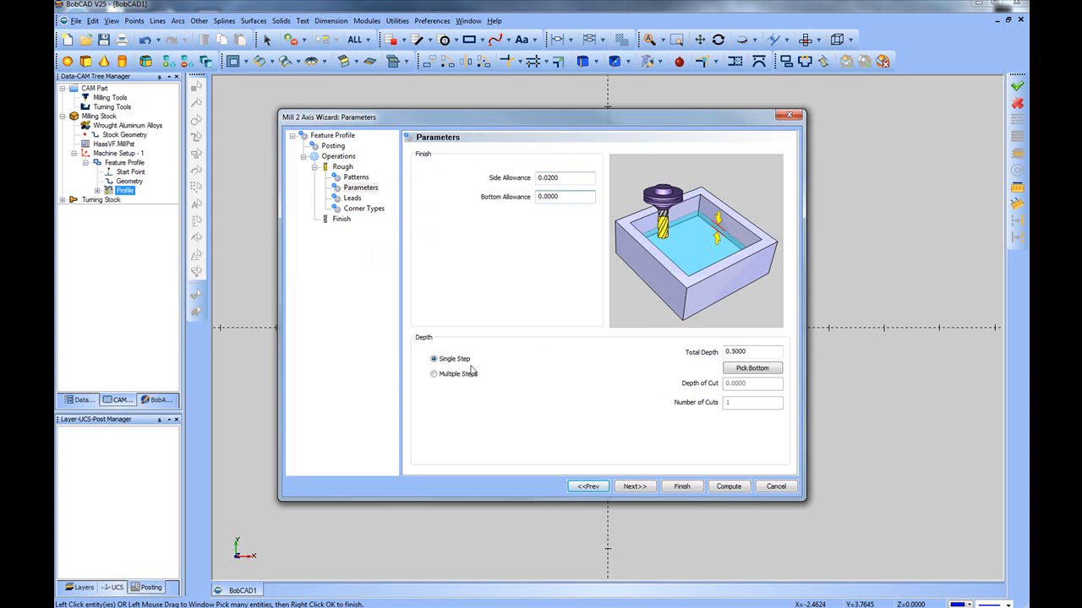
# Set the rough pass's total depth to 1 and cut it in multiple even steps with a 0.25 depth of cut
pyautogui.doubleClick(748, 354)
pyautogui.write('1')
pyautogui.click(440, 377)
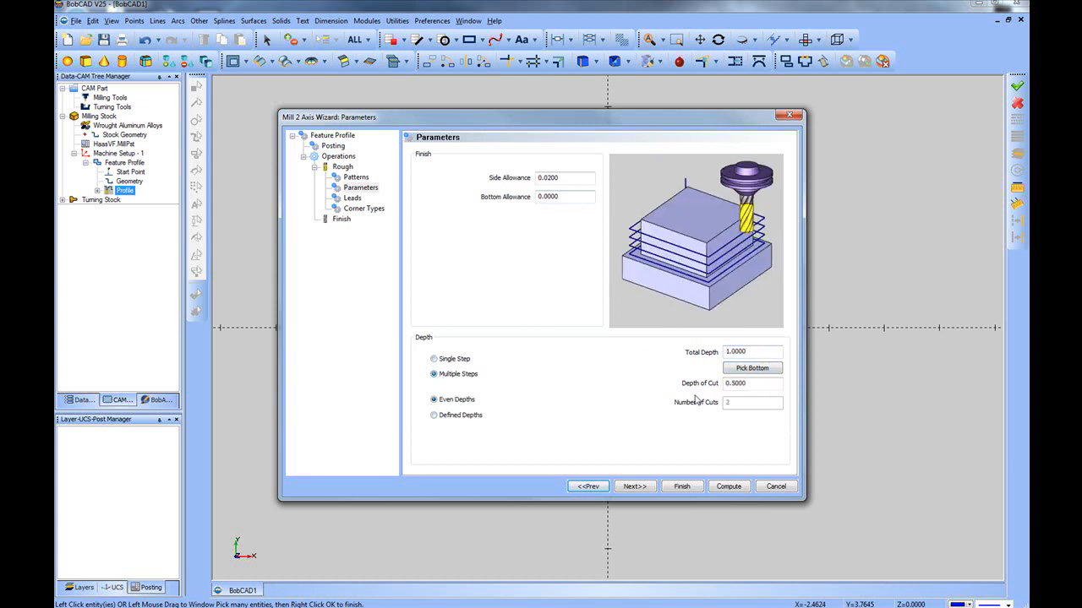
pyautogui.moveTo(762, 384); pyautogui.dragTo(661, 387)
pyautogui.write('.25')
pyautogui.click(463, 401)
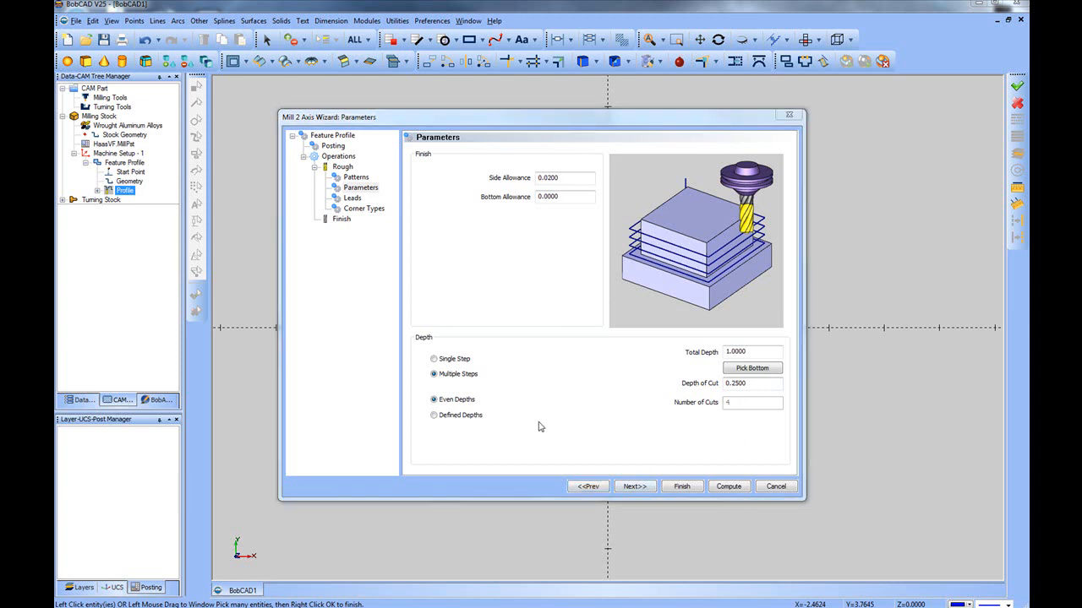
pyautogui.click(635, 488)
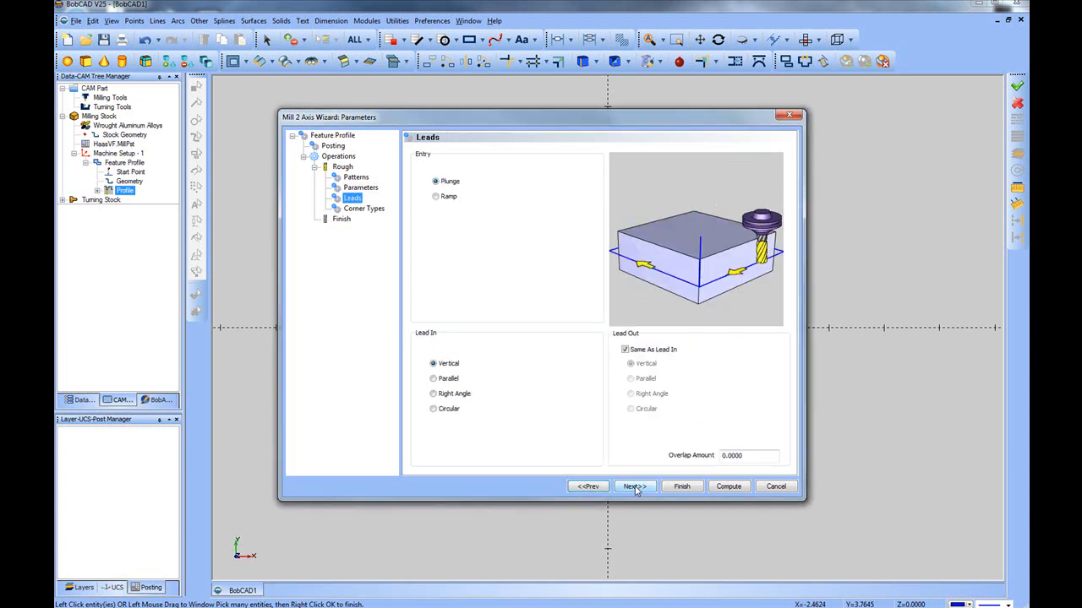
# Use a Plunge entry for the rough pass with a Parallel lead-in of length 0.5
pyautogui.click(436, 182)
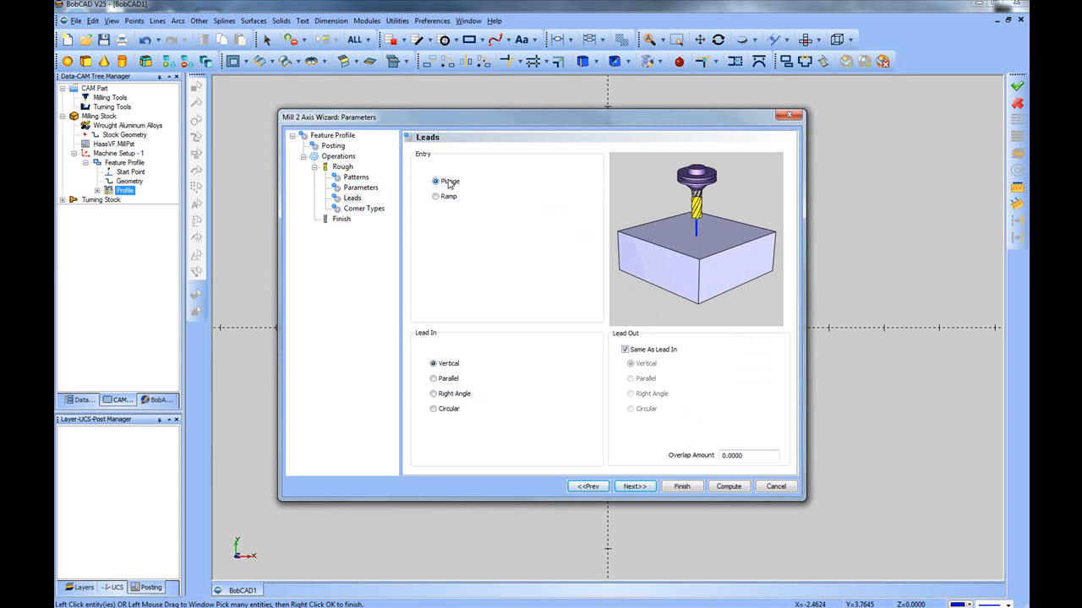
pyautogui.click(446, 382)
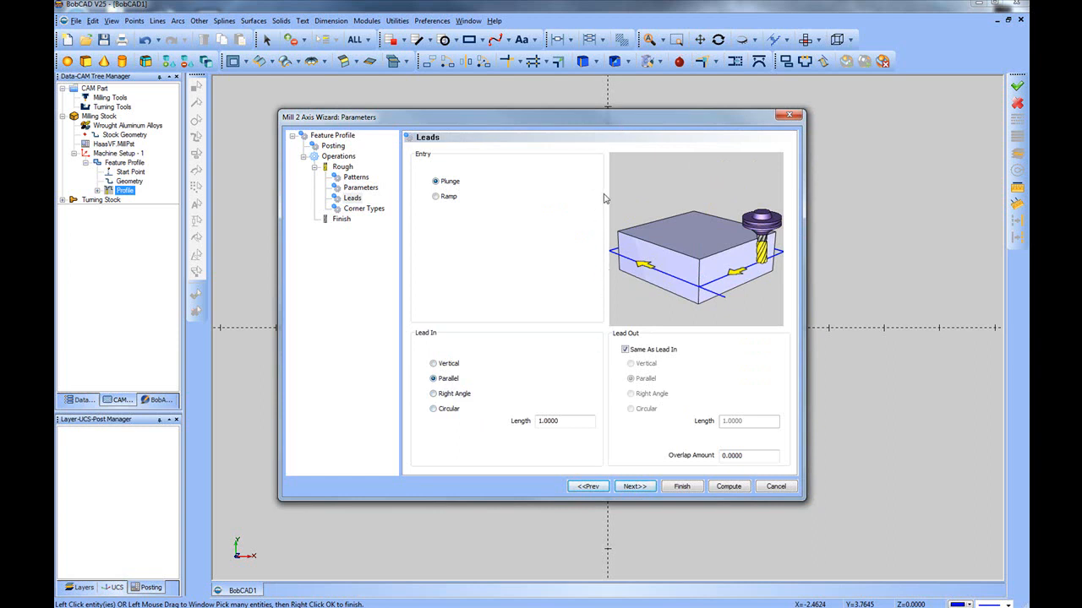
pyautogui.moveTo(582, 421); pyautogui.dragTo(487, 425)
pyautogui.write('.5')
pyautogui.click(640, 488)
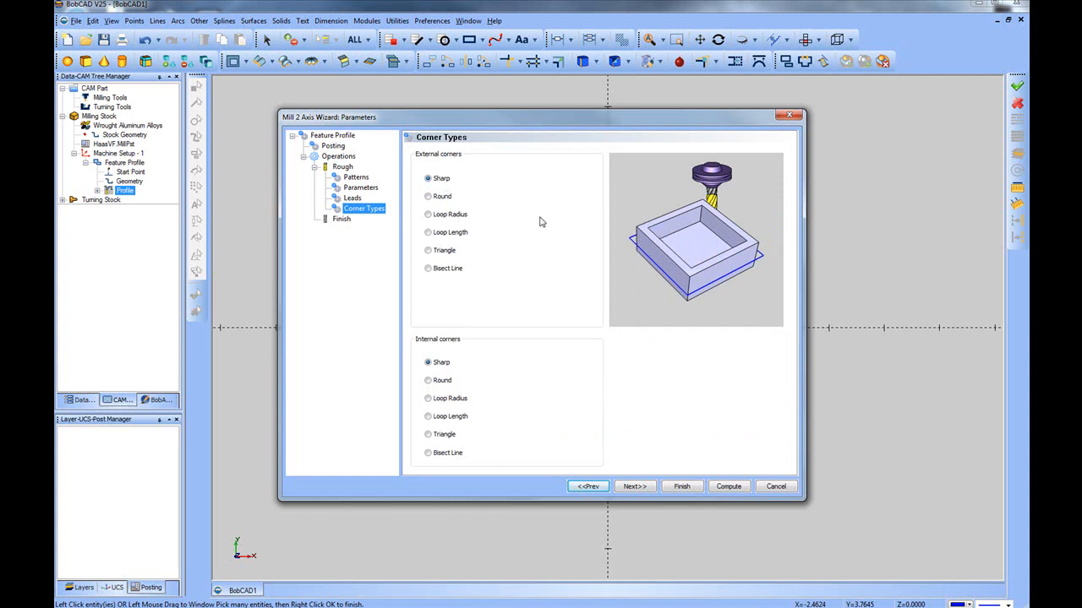
# Preview the Round, Loop Radius, Loop Length, Triangle and Bisect Line external corner types and return to Sharp
pyautogui.click(434, 197)
pyautogui.click(428, 179)
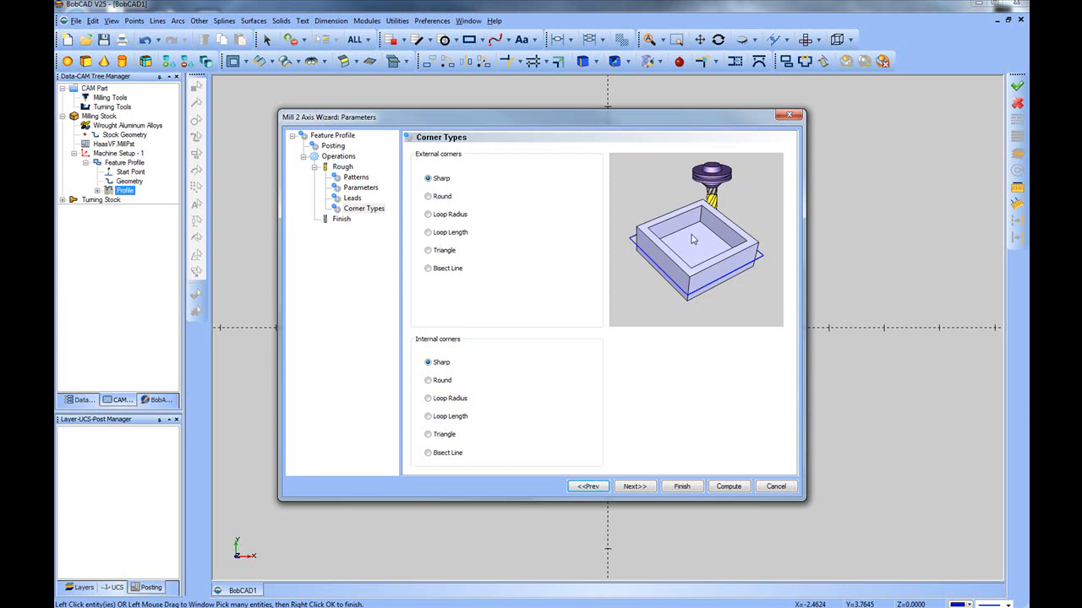
pyautogui.click(456, 218)
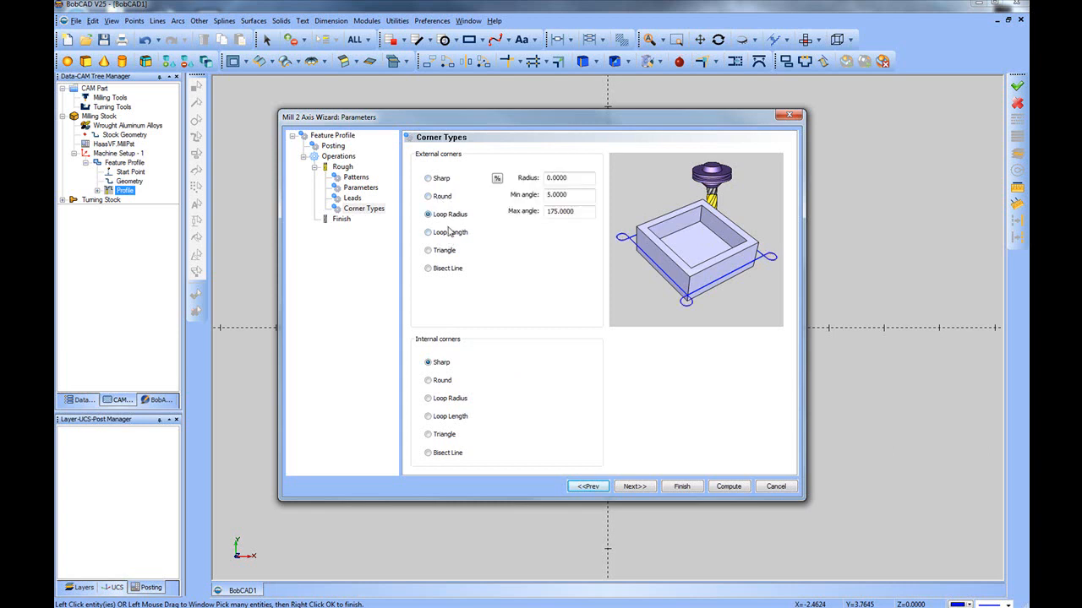
pyautogui.click(444, 236)
pyautogui.click(440, 252)
pyautogui.click(443, 269)
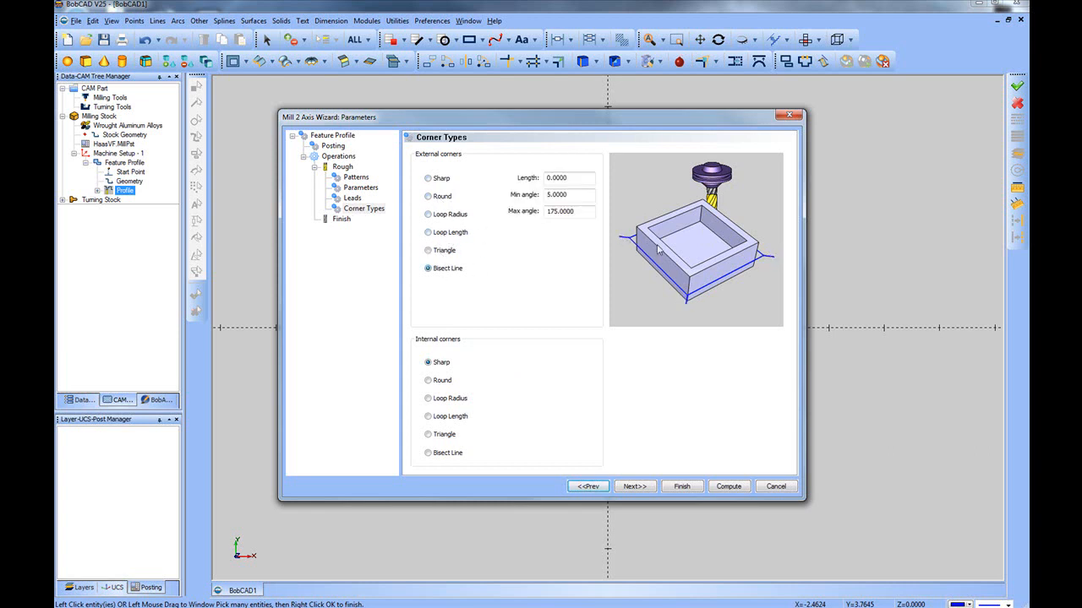
pyautogui.click(443, 181)
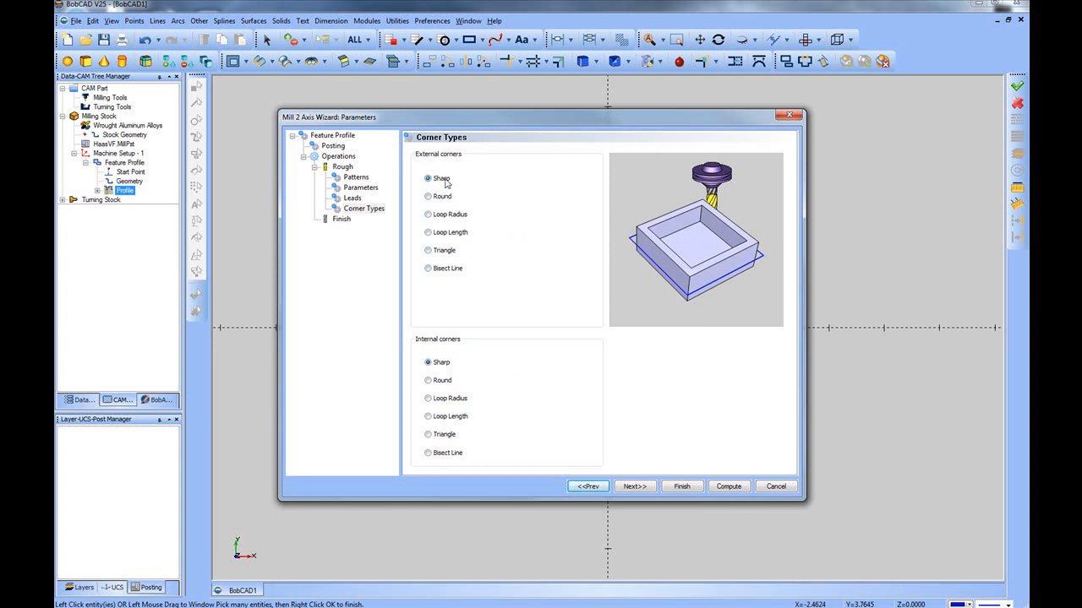
# Assign tool 2, the 0.3750 diameter endmill, from the tool crib to the finish operation
pyautogui.click(635, 487)
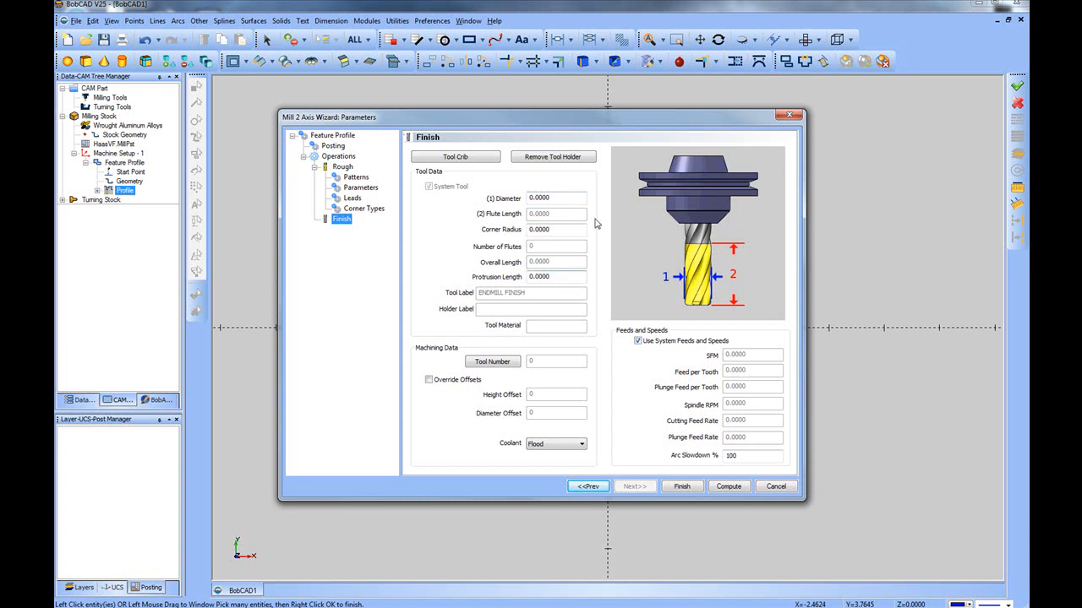
pyautogui.click(472, 158)
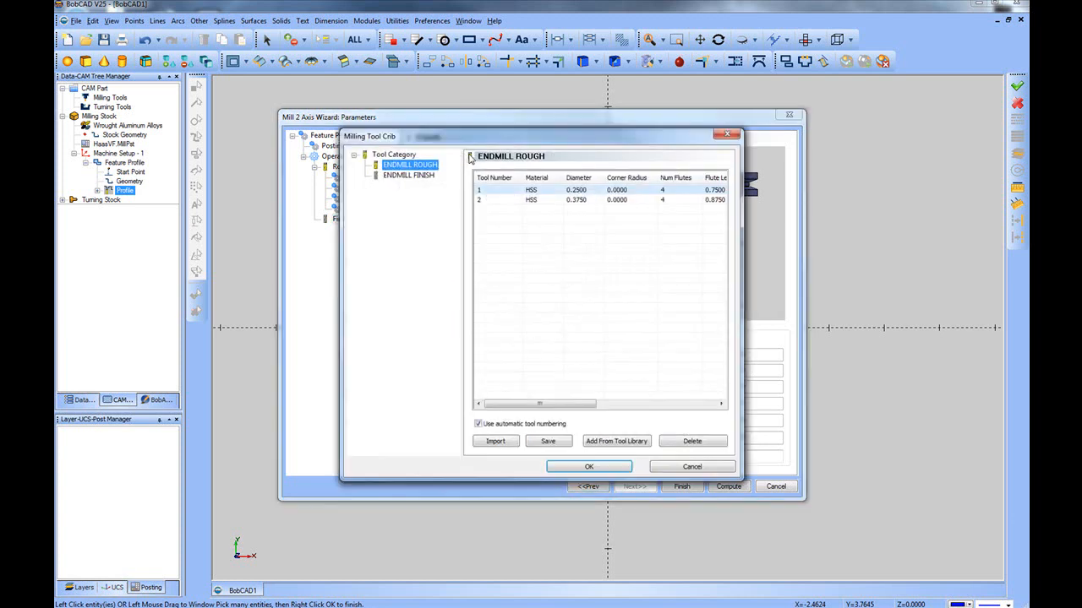
pyautogui.click(579, 201)
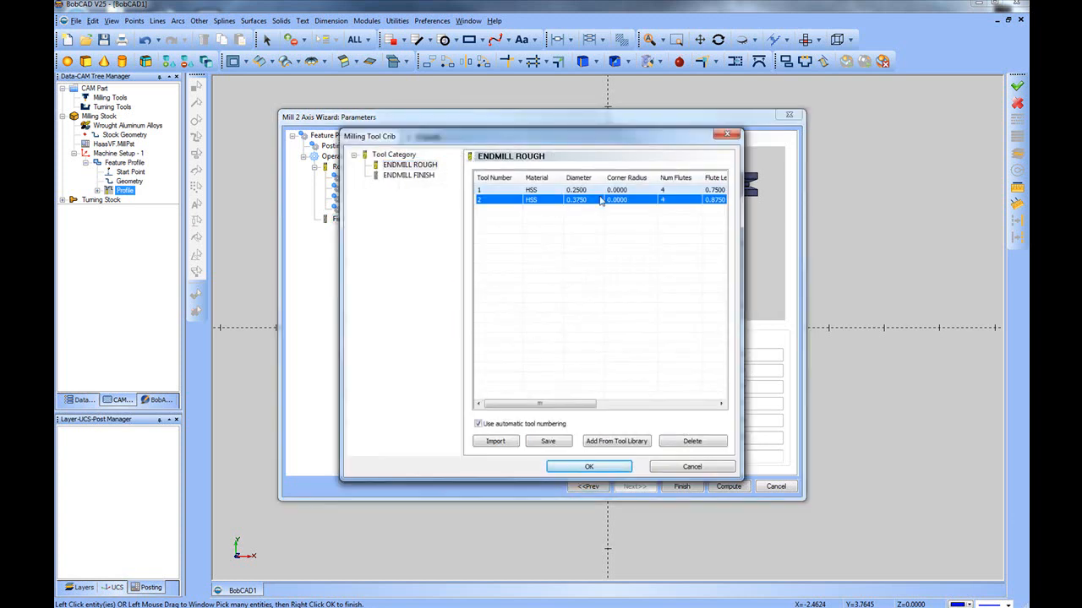
pyautogui.click(589, 468)
pyautogui.click(557, 197)
pyautogui.write('.375')
pyautogui.press('Tab')
pyautogui.click(571, 196)
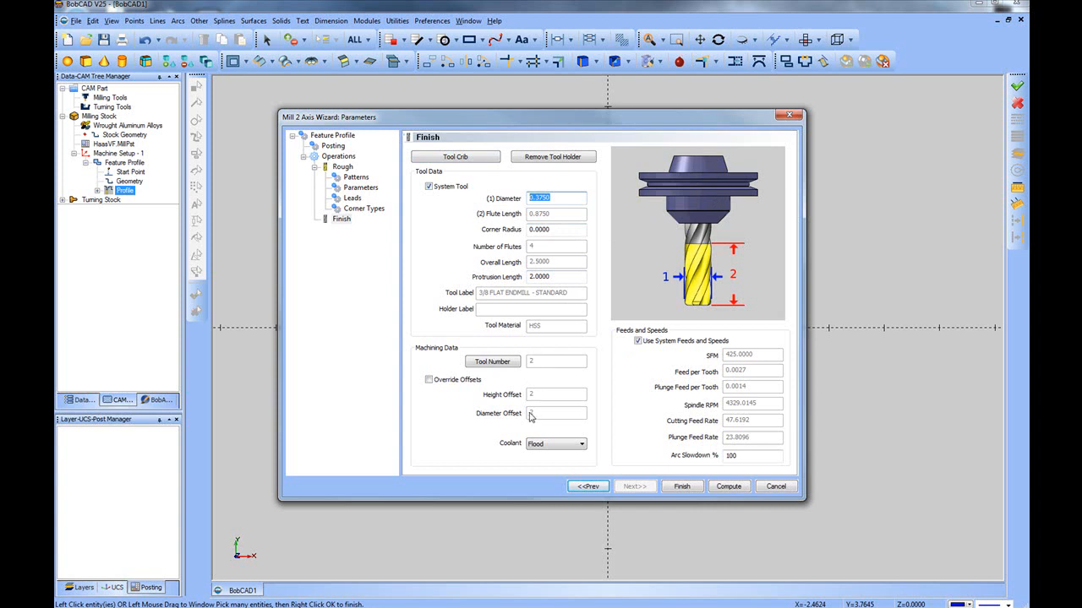
# Review the finish tool's offset override, coolant choices and manual feeds and speeds, keeping Flood and the system settings
pyautogui.click(429, 379)
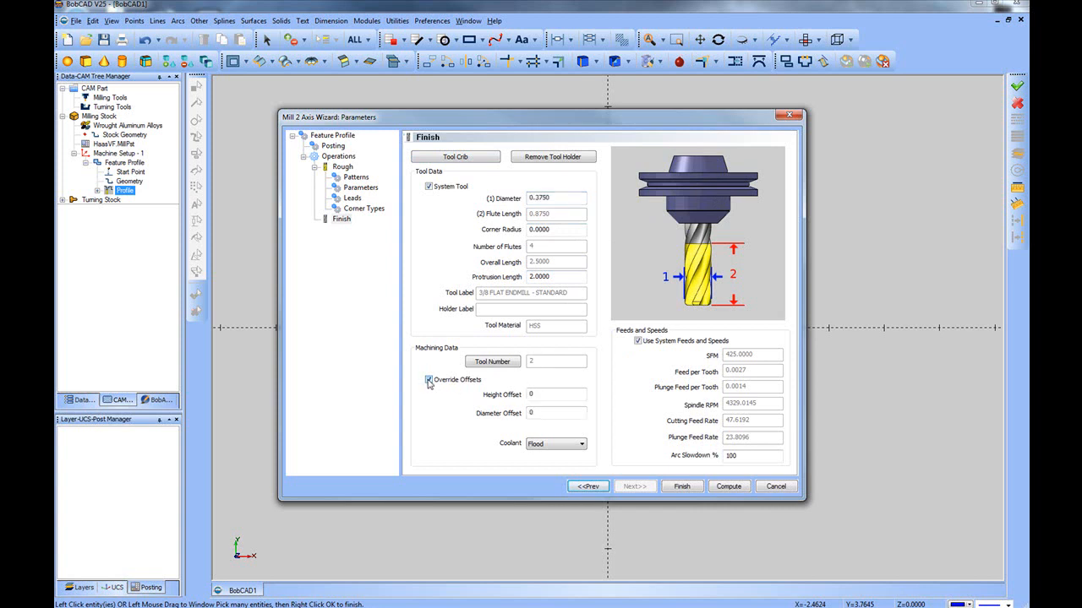
pyautogui.click(429, 380)
pyautogui.click(577, 445)
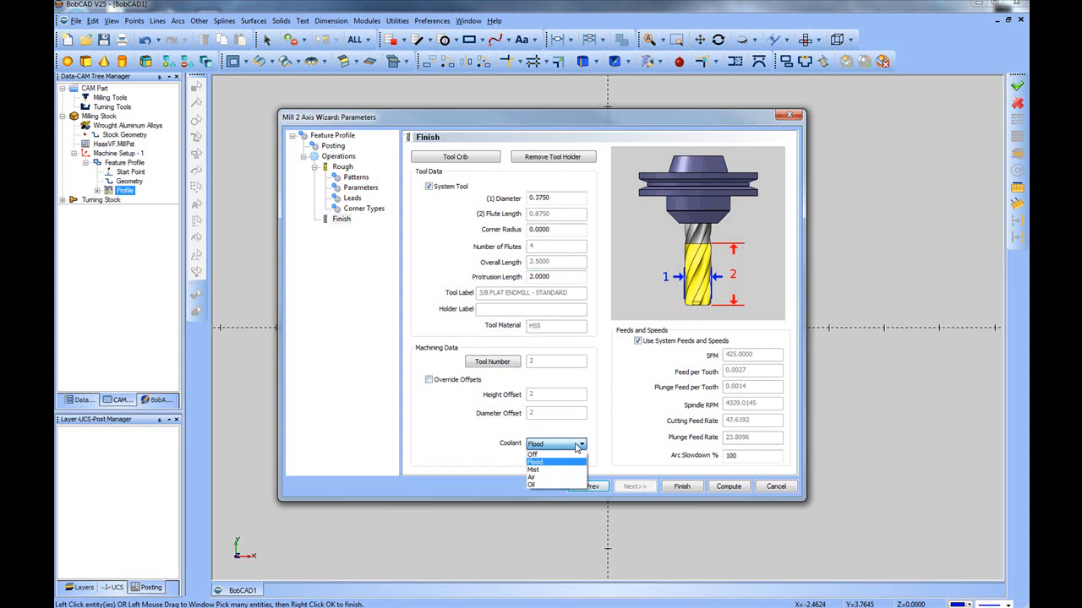
pyautogui.click(577, 445)
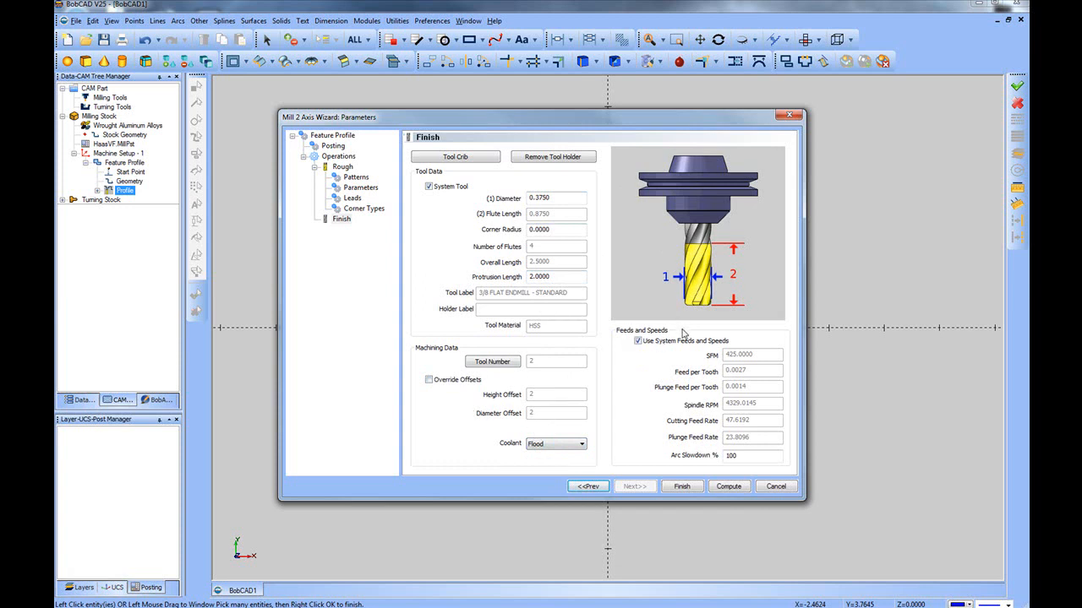
pyautogui.click(638, 341)
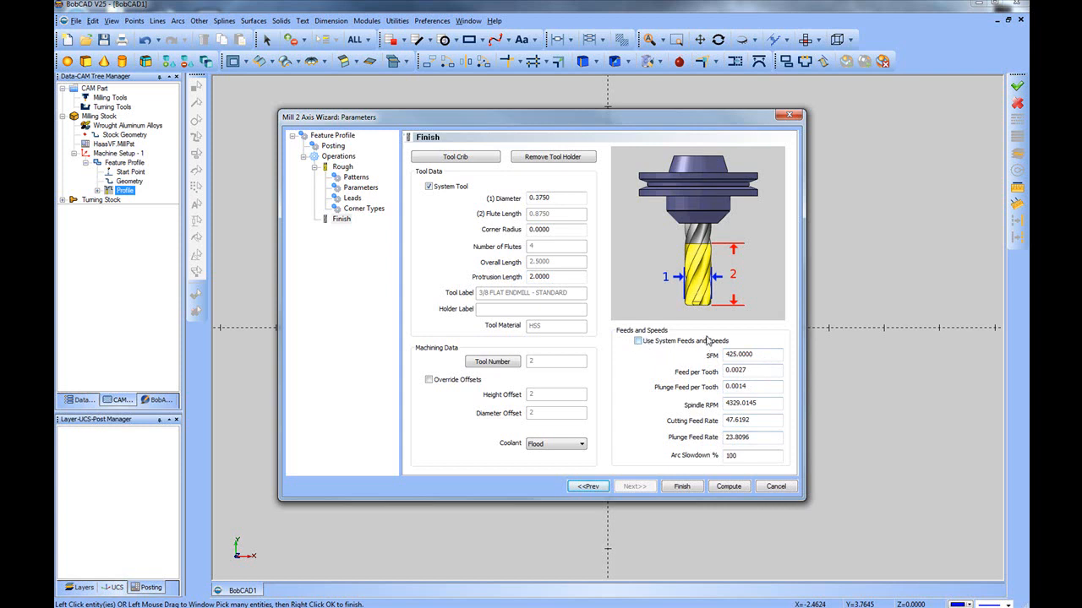
pyautogui.click(651, 342)
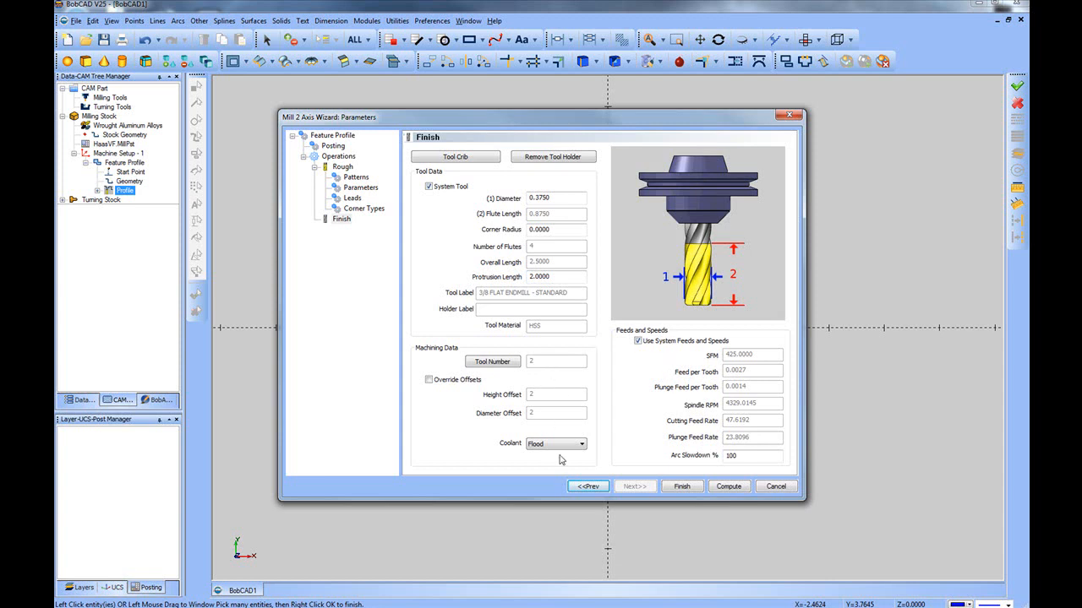
# Compute the profile toolpath, inspect its depth passes at the notch in 3D and return to the top view
pyautogui.click(727, 488)
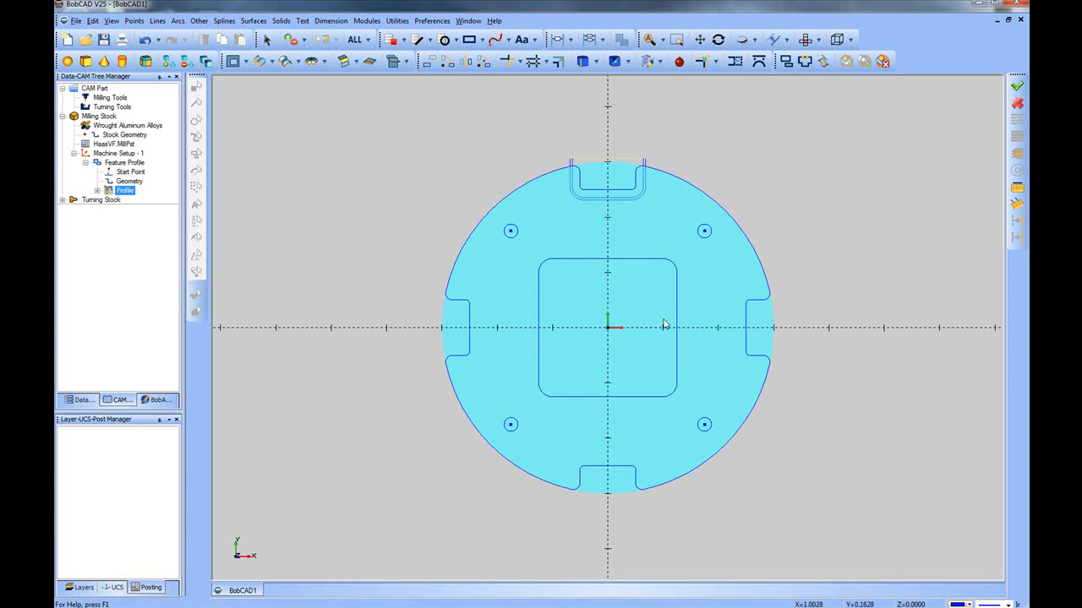
pyautogui.moveTo(699, 372); pyautogui.dragTo(700, 319, button='middle')
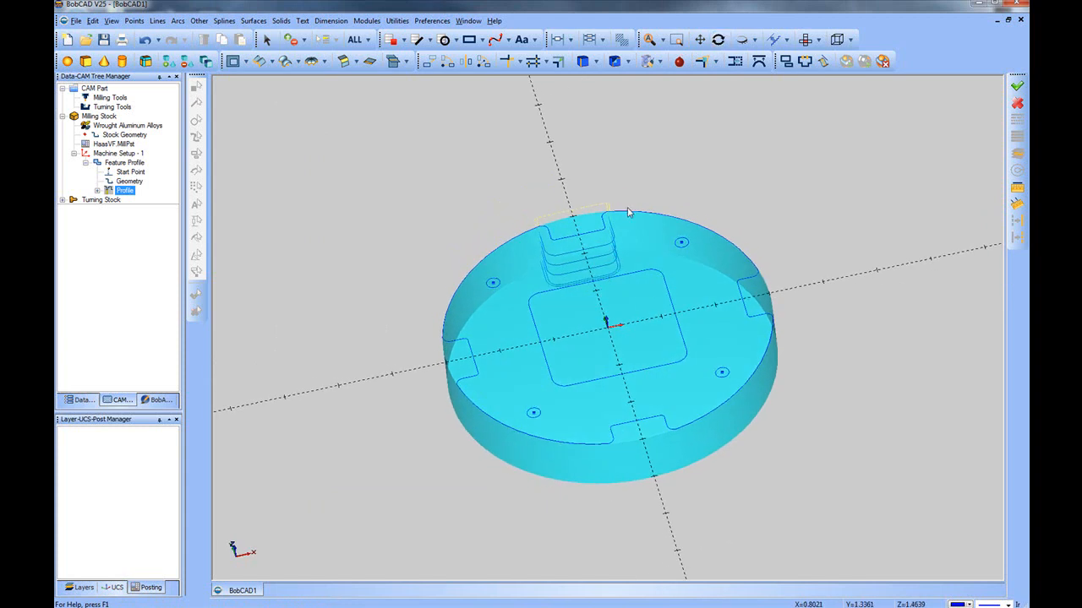
pyautogui.click(804, 39)
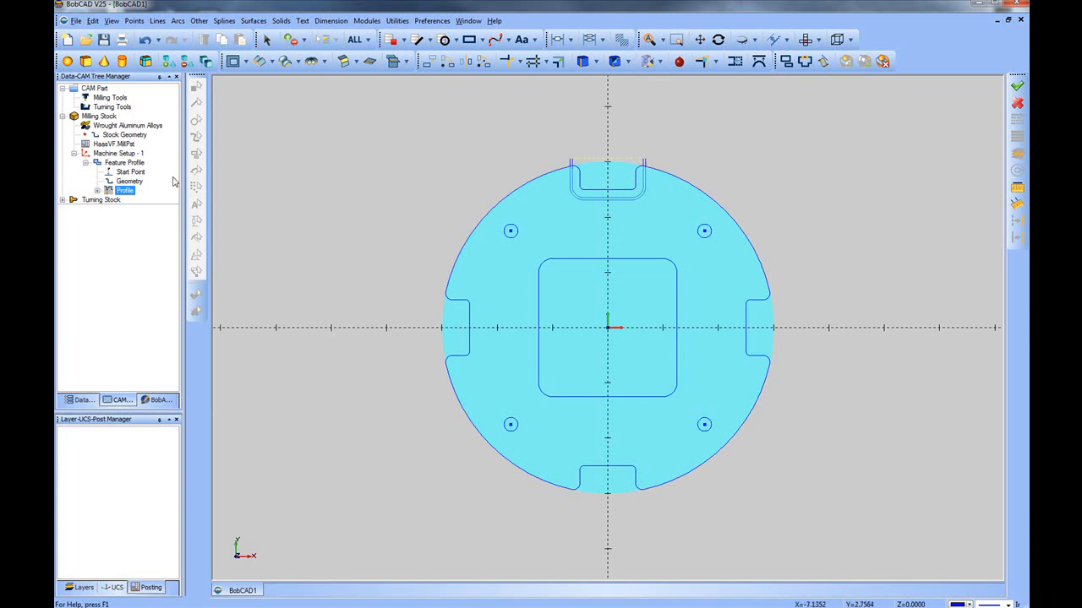
# Reverse the direction of the profile feature's start point on the upper notch and accept the change
pyautogui.click(137, 173)
pyautogui.rightClick(140, 176)
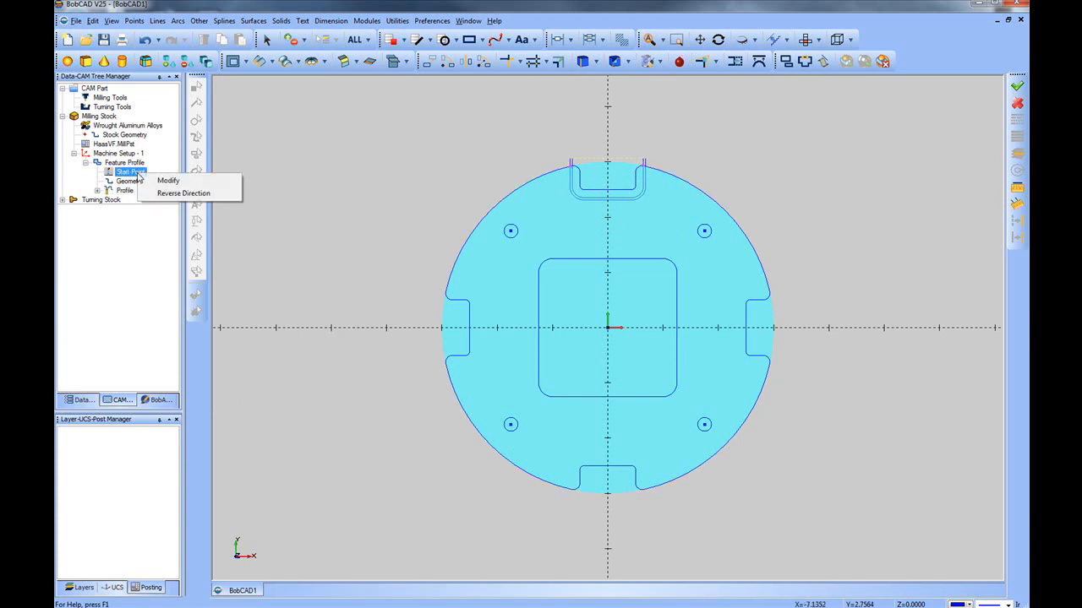
pyautogui.click(180, 194)
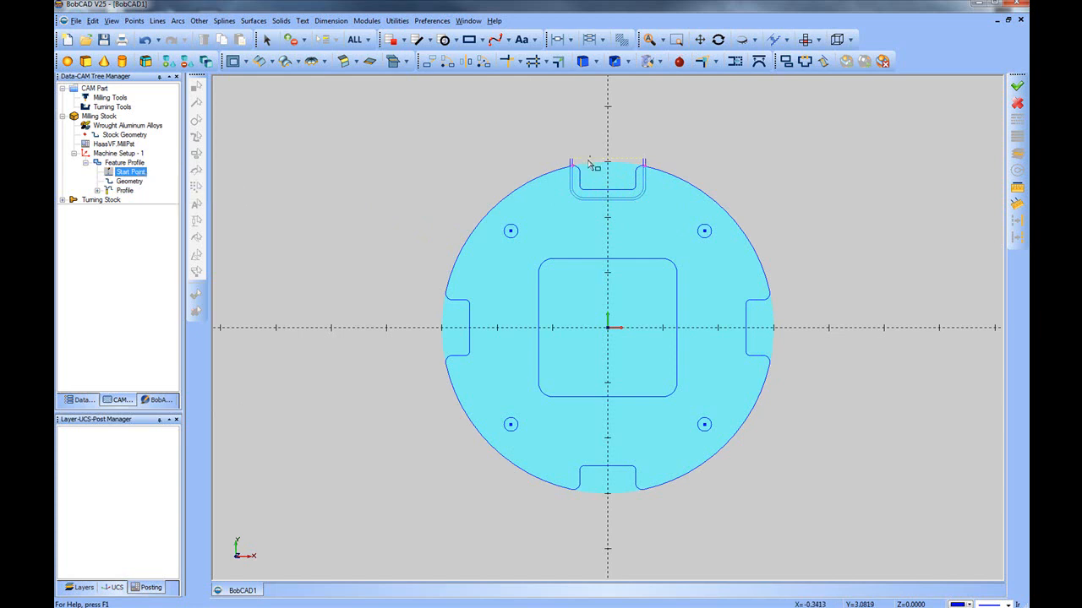
pyautogui.scroll(5, 574, 155)
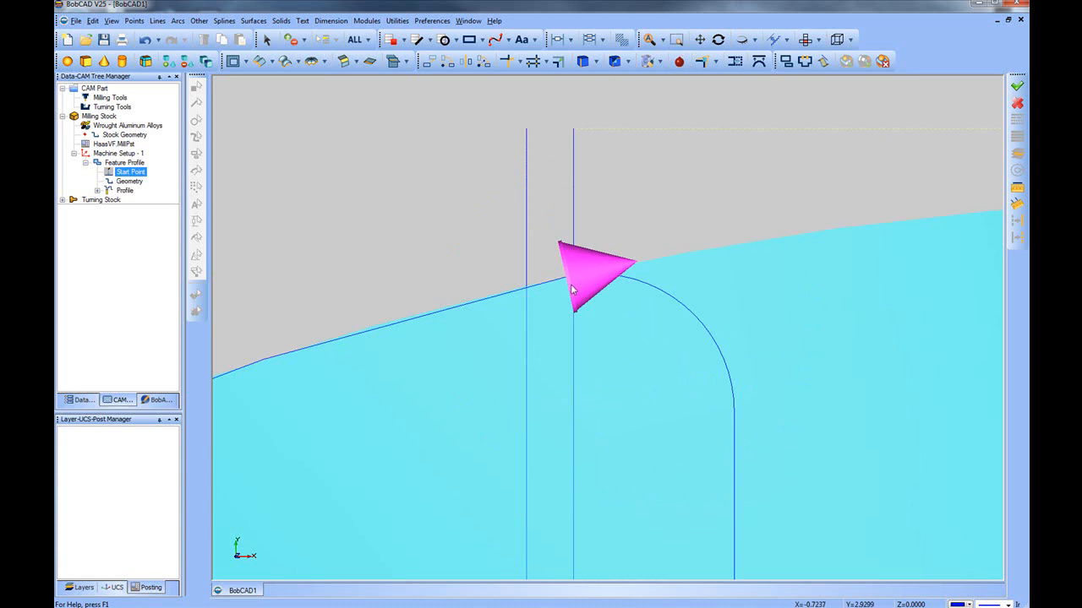
pyautogui.click(125, 191)
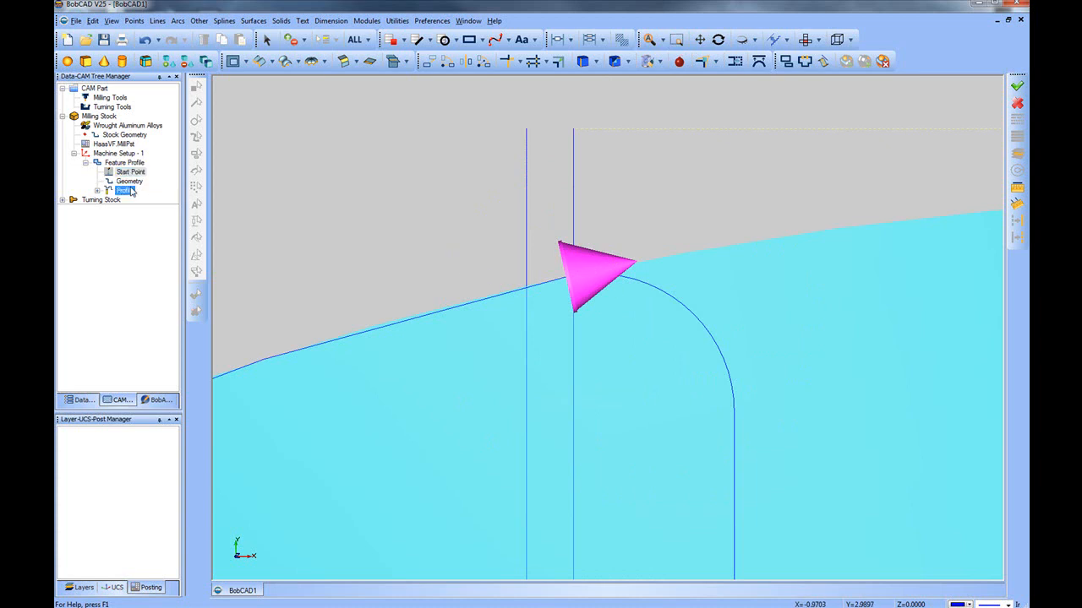
pyautogui.rightClick(503, 165)
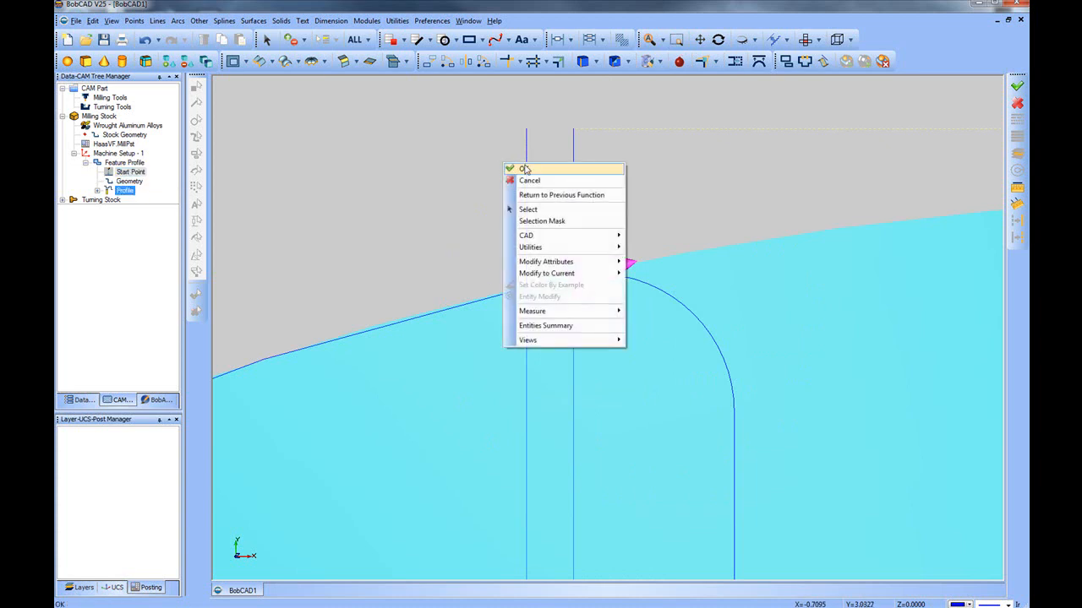
pyautogui.click(524, 169)
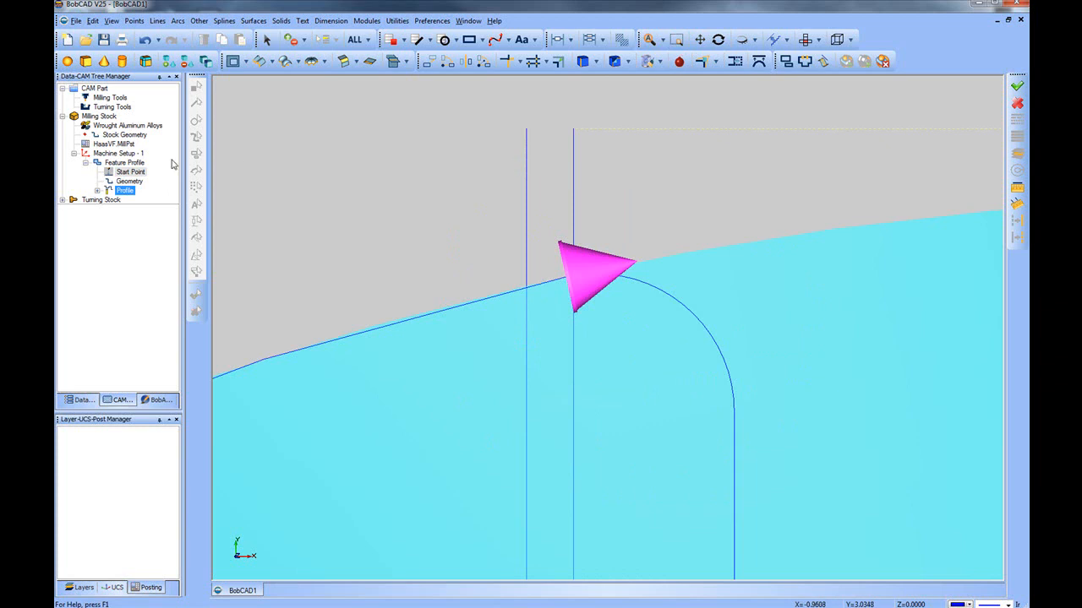
# Recompute the profile toolpath with the reversed direction and fit the whole part in view
pyautogui.rightClick(127, 191)
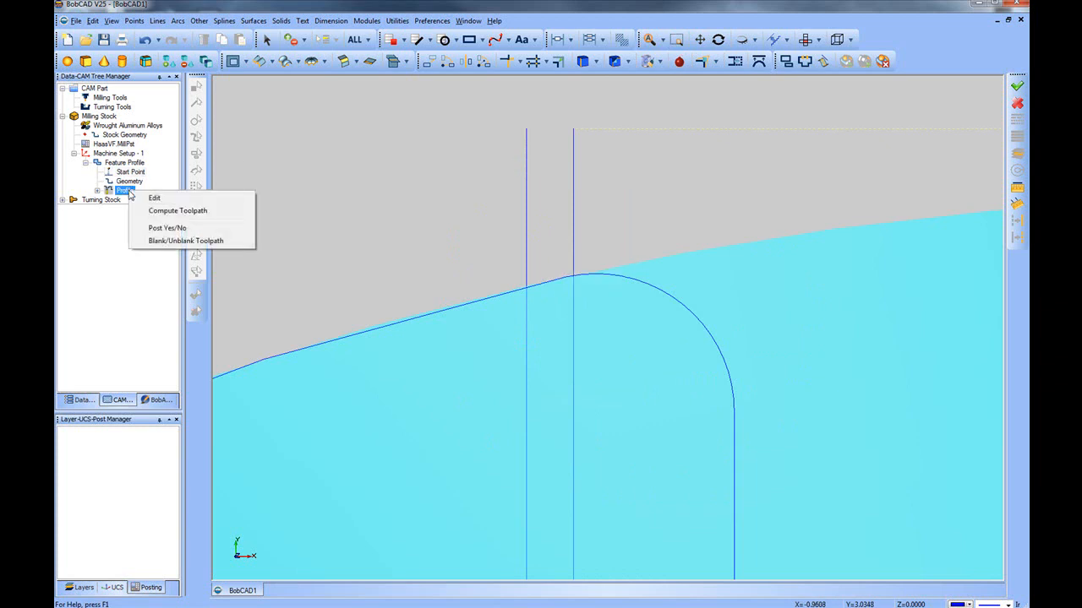
pyautogui.click(186, 214)
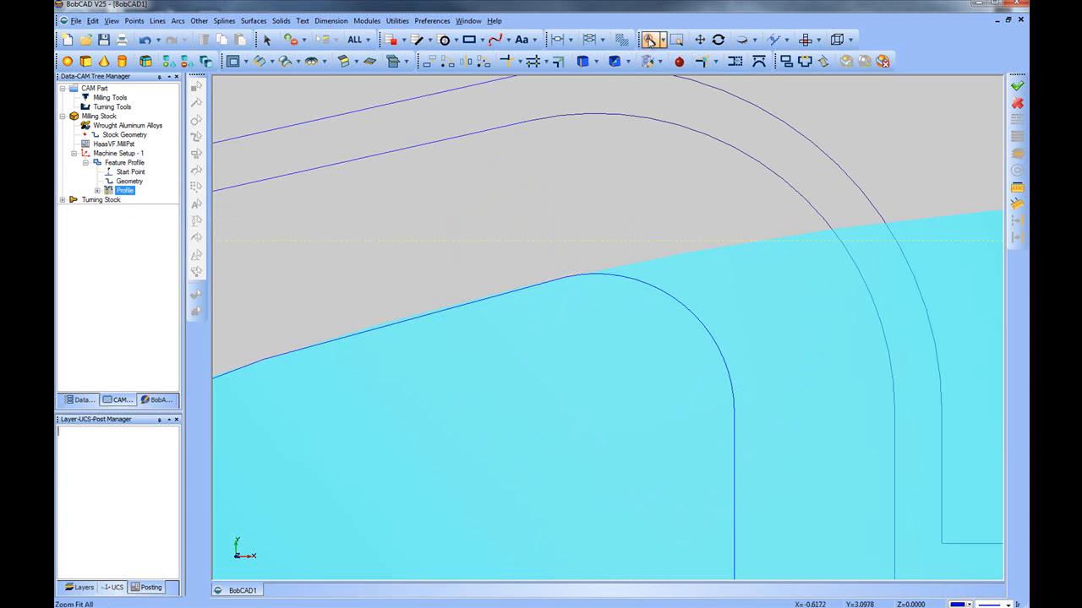
pyautogui.click(649, 40)
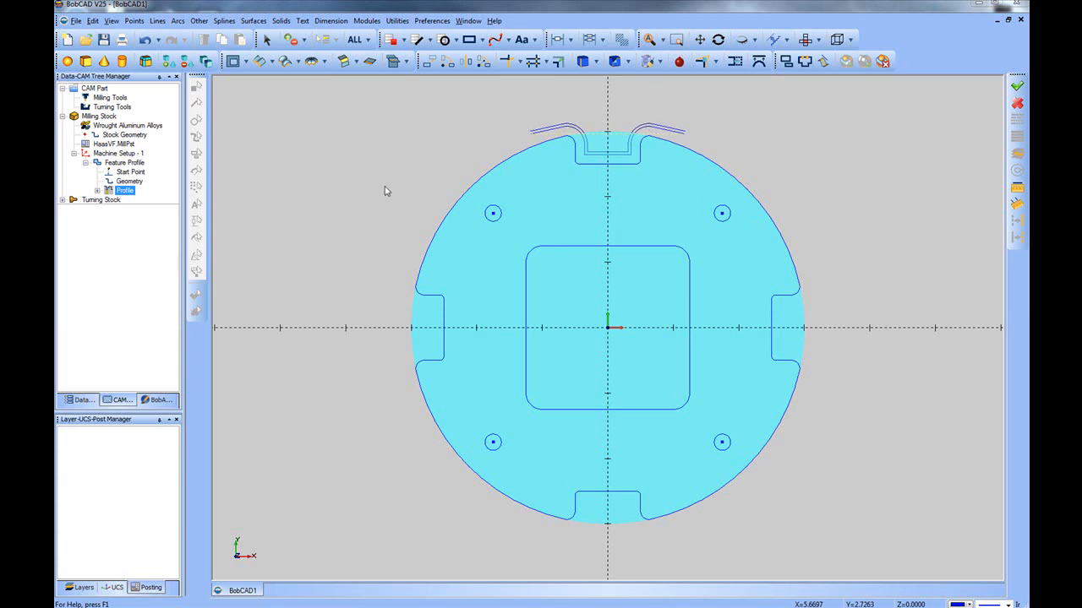
# Edit the profile operation to use a Right Angle lead-in for the rough pass and recompute the toolpath
pyautogui.rightClick(121, 196)
pyautogui.click(158, 202)
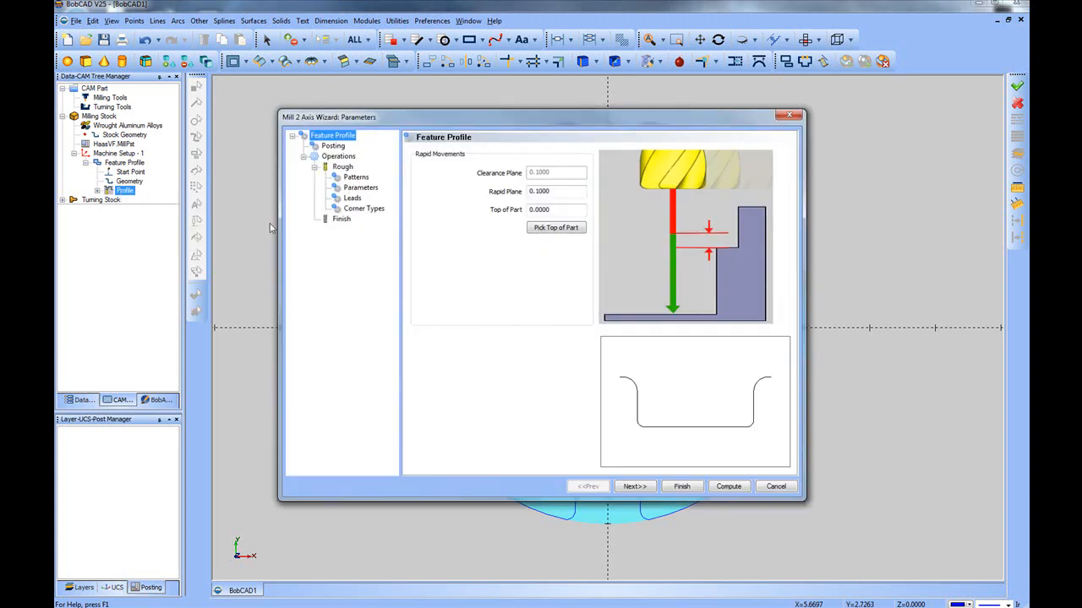
pyautogui.click(352, 200)
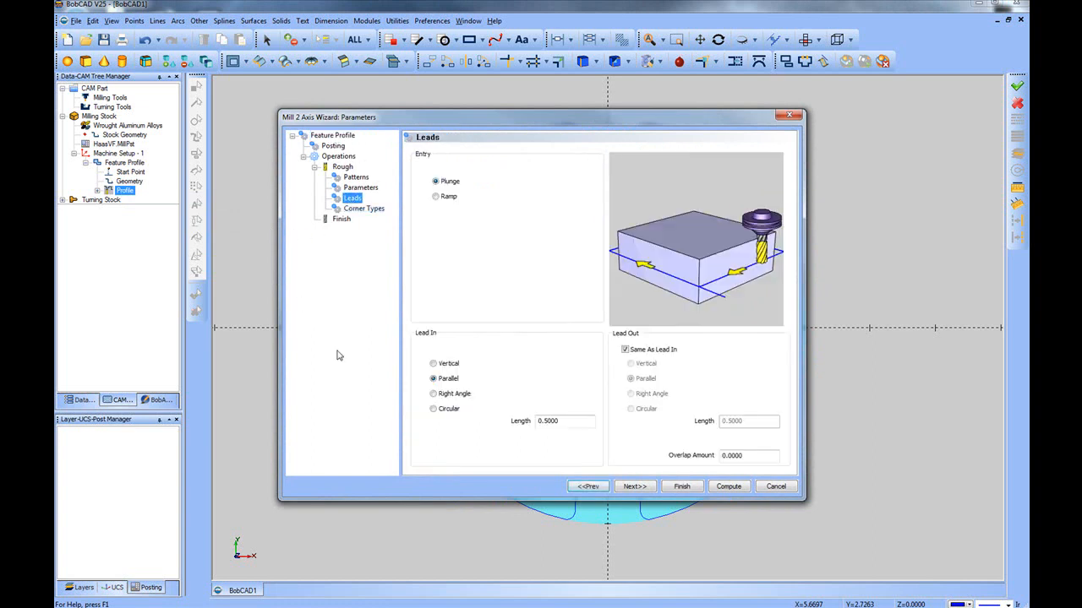
pyautogui.click(434, 395)
pyautogui.click(728, 487)
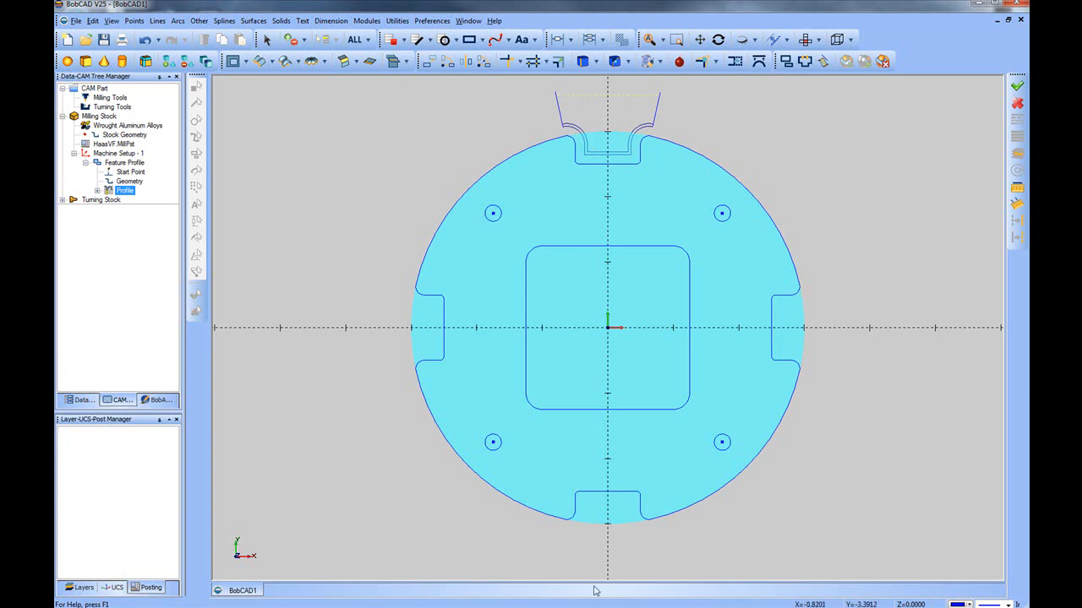
# Reselect the profile feature's geometry to include all four notches and compute its toolpath
pyautogui.click(138, 182)
pyautogui.rightClick(135, 183)
pyautogui.click(170, 188)
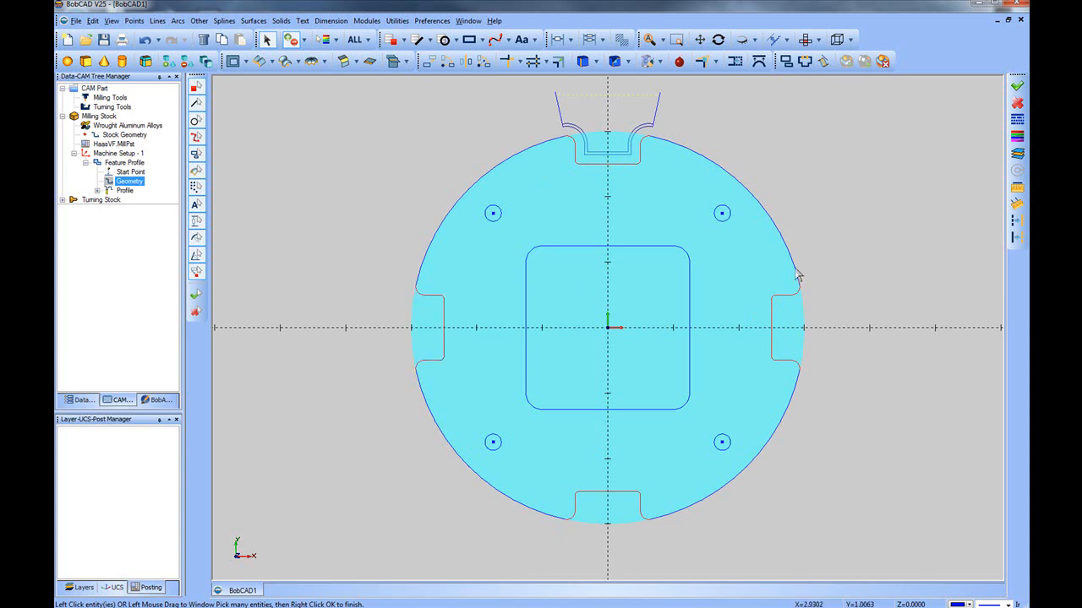
pyautogui.rightClick(633, 194)
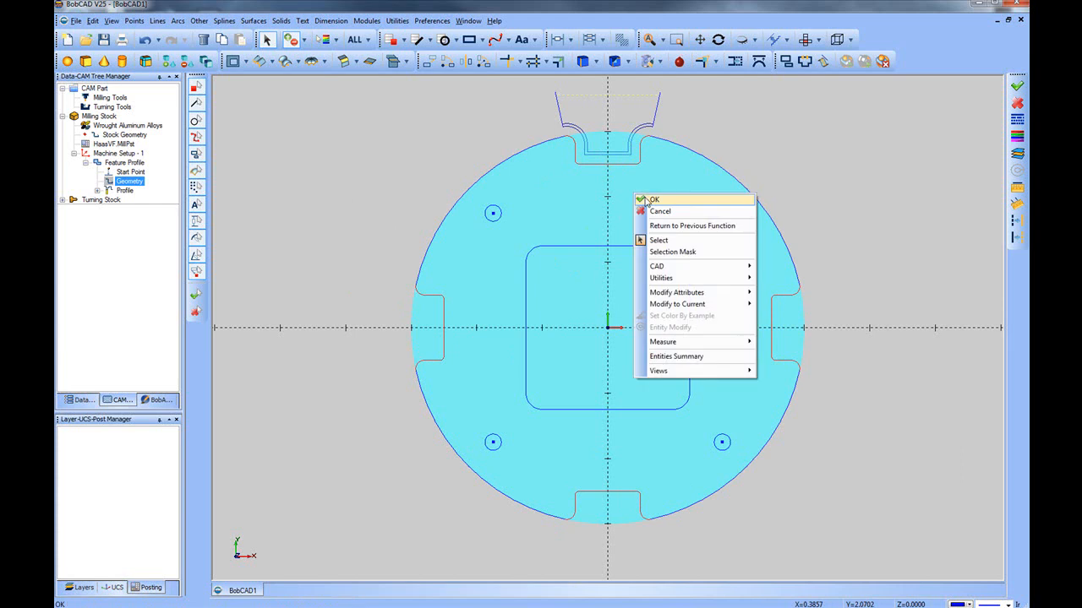
pyautogui.click(645, 201)
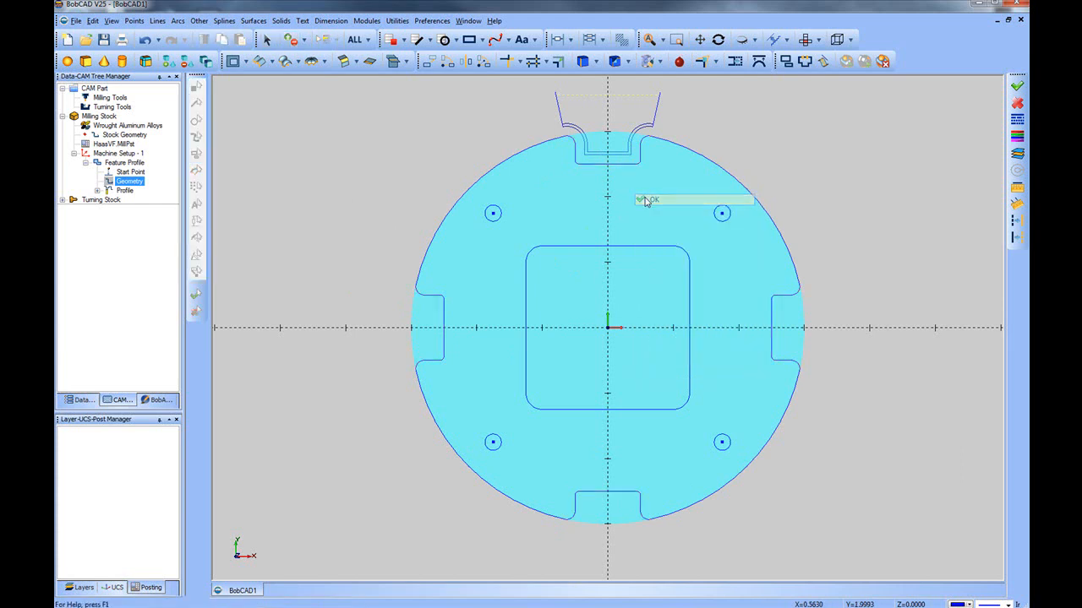
pyautogui.rightClick(125, 191)
pyautogui.click(151, 211)
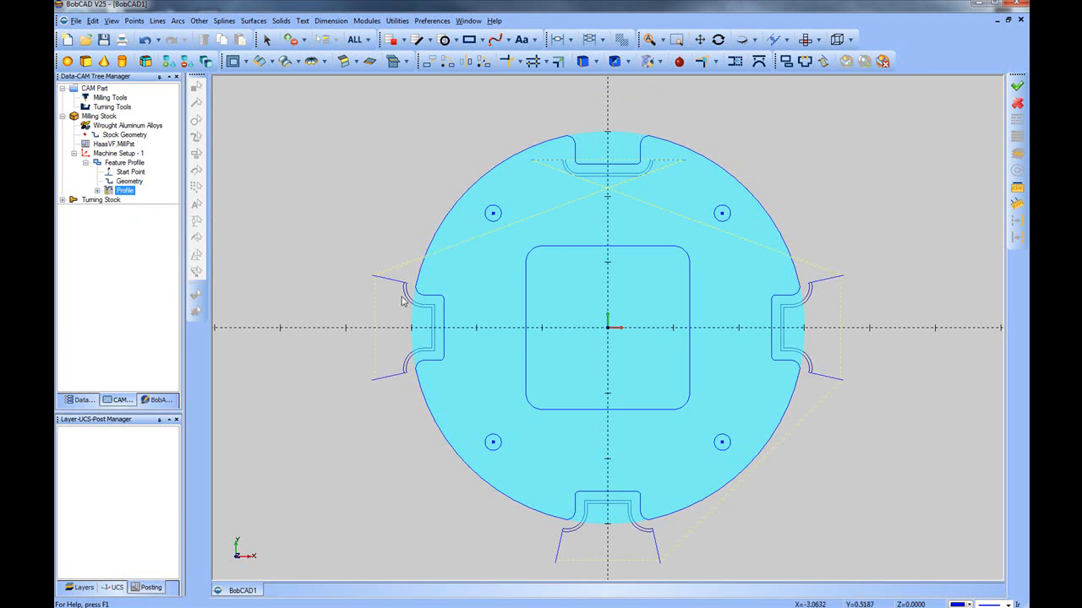
# Modify the profile feature's start point to reverse the cutting direction on the upper notch
pyautogui.click(137, 172)
pyautogui.rightClick(140, 174)
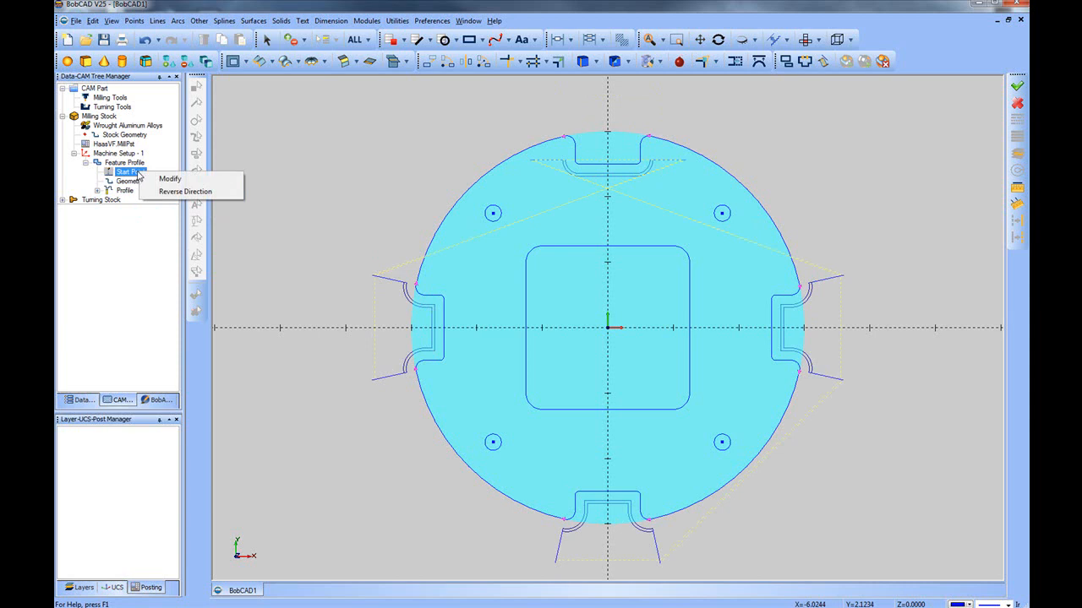
pyautogui.click(165, 181)
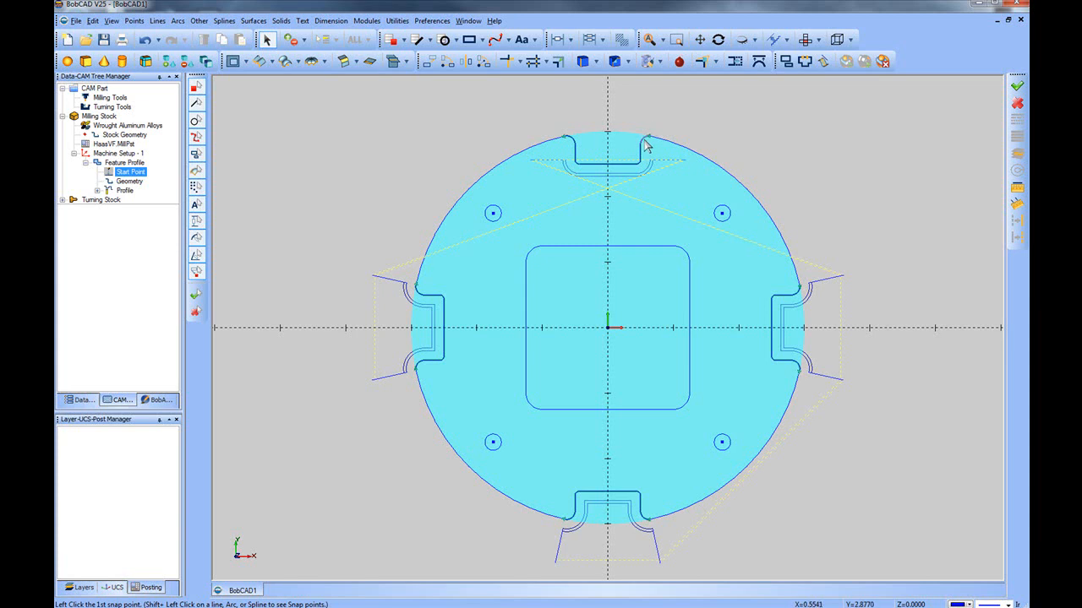
pyautogui.moveTo(673, 118); pyautogui.dragTo(541, 187)
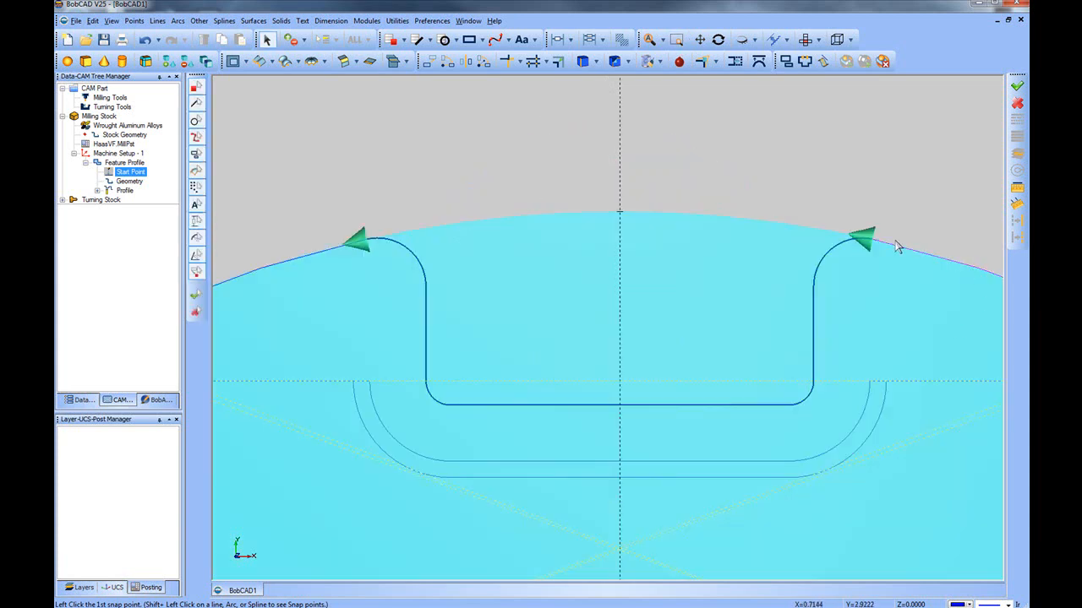
pyautogui.click(363, 240)
pyautogui.click(869, 243)
pyautogui.click(361, 245)
pyautogui.click(502, 143)
pyautogui.click(360, 245)
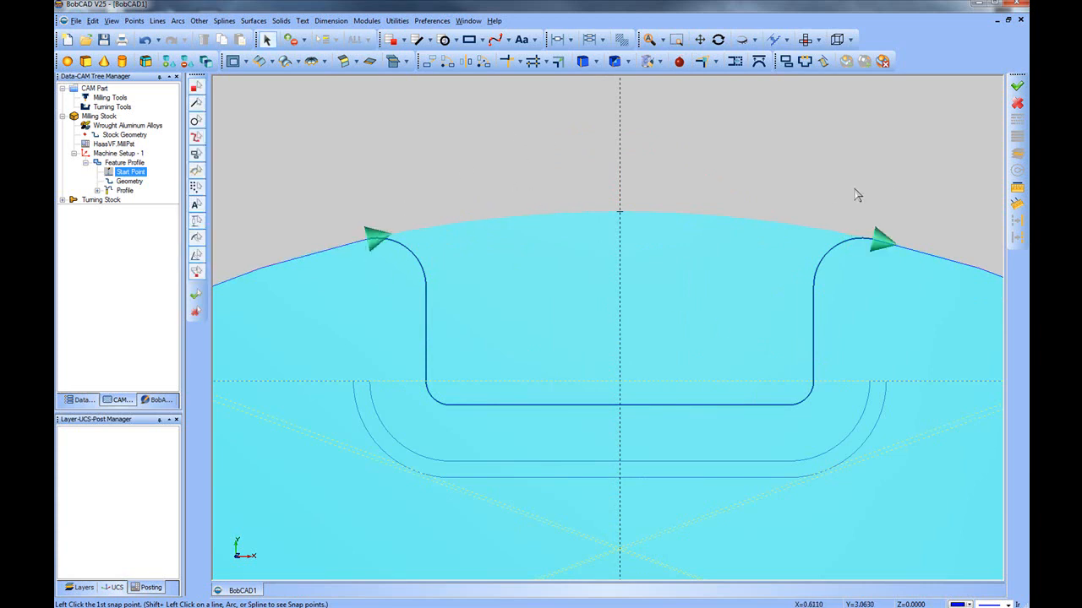
# Check the start point directions at the right, lower and left notches and accept the start point change
pyautogui.scroll(-3, 638, 193)
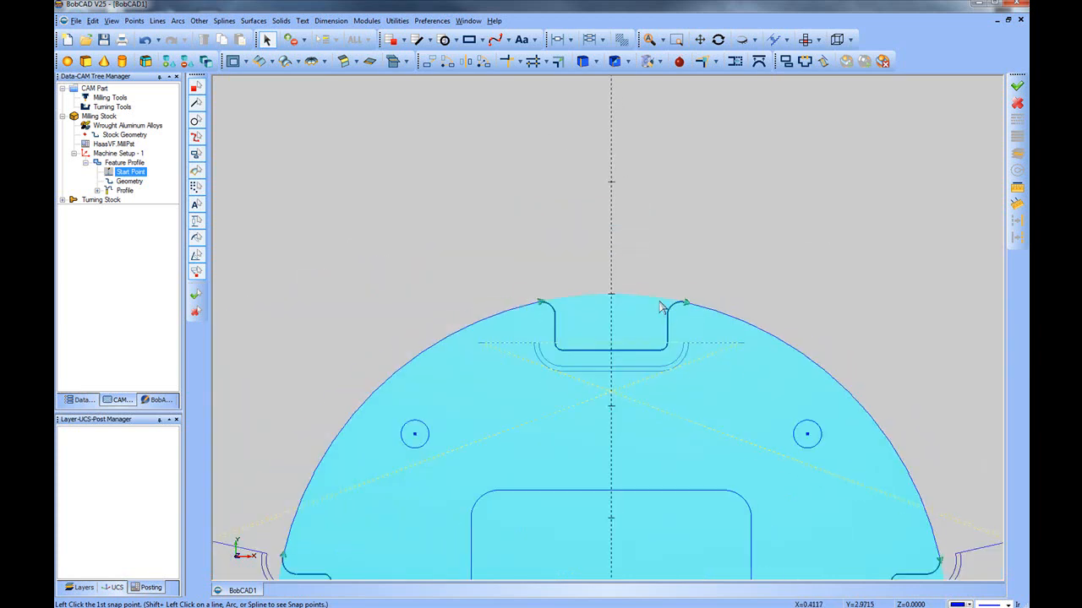
pyautogui.scroll(-2, 668, 313)
pyautogui.scroll(5, 718, 492)
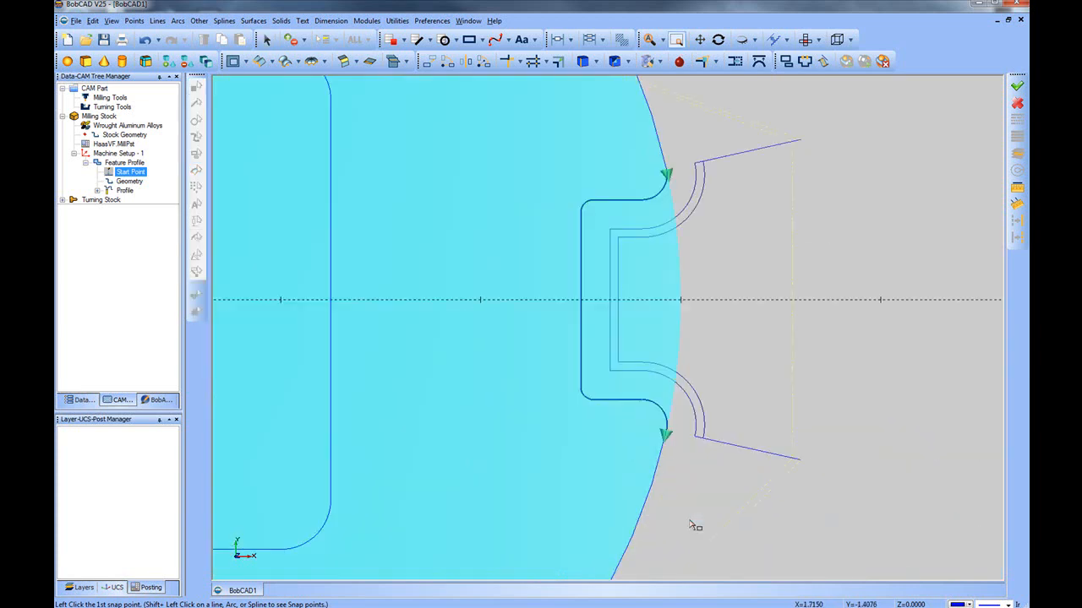
pyautogui.click(650, 39)
pyautogui.moveTo(688, 472); pyautogui.dragTo(470, 582)
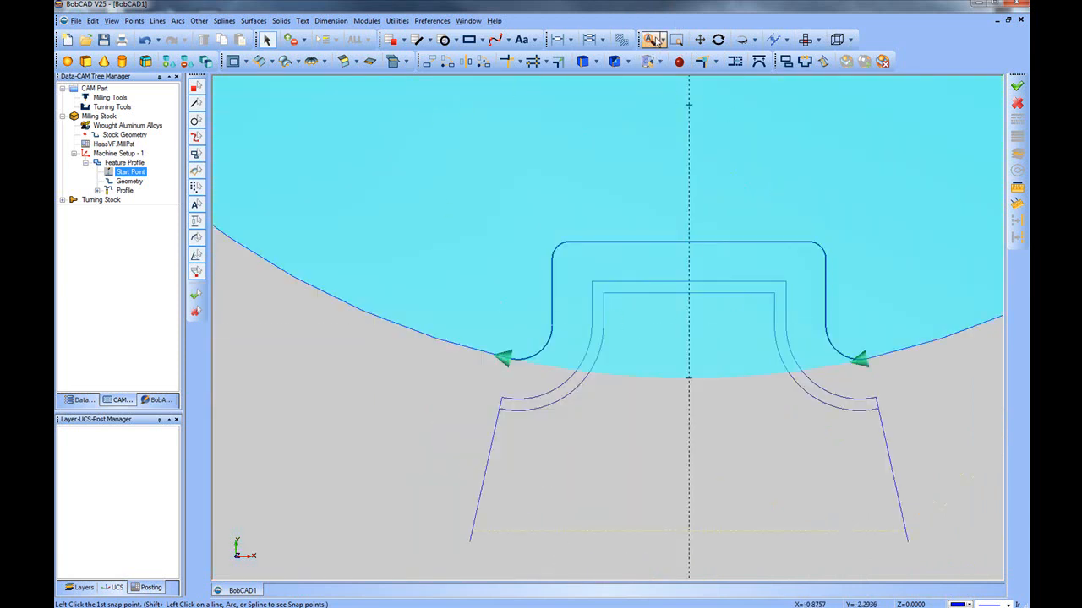
pyautogui.click(650, 39)
pyautogui.moveTo(484, 257); pyautogui.dragTo(376, 397)
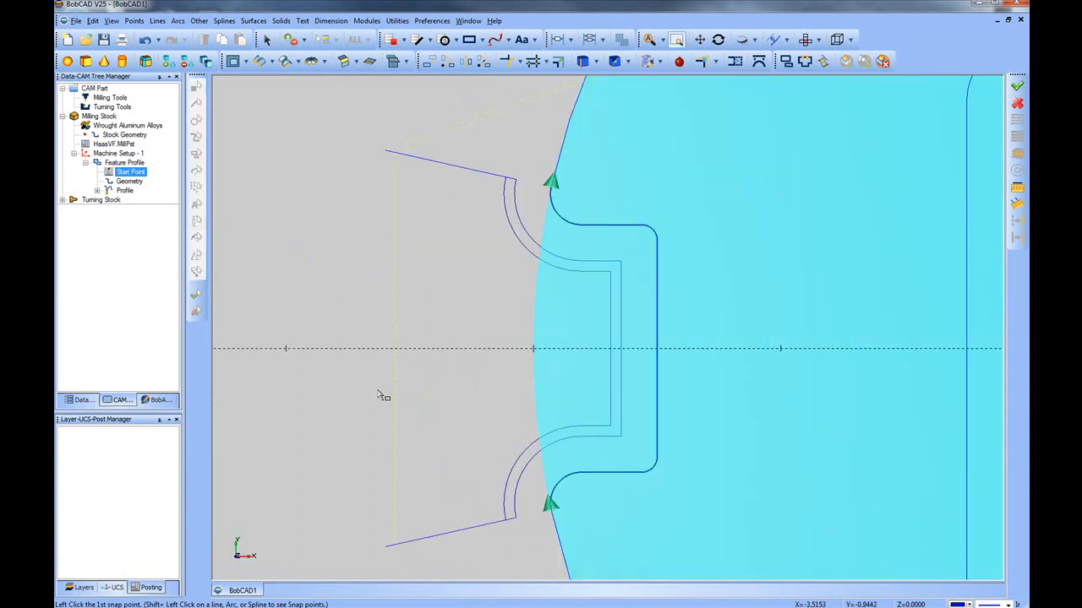
pyautogui.rightClick(481, 132)
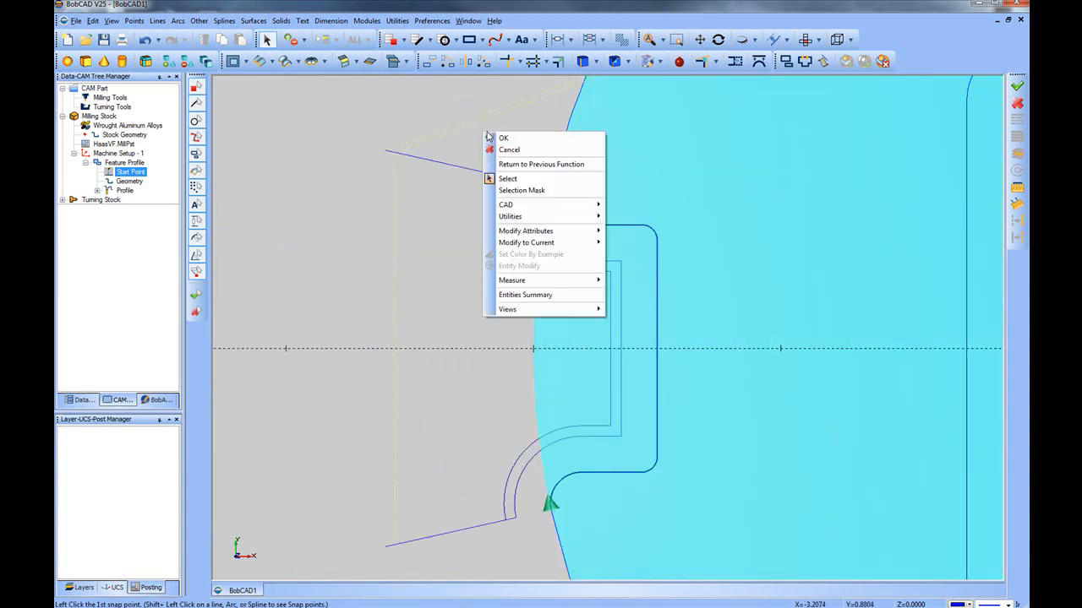
pyautogui.click(497, 138)
# Recompute the profile toolpath for all four notches with the whole part in view
pyautogui.click(650, 39)
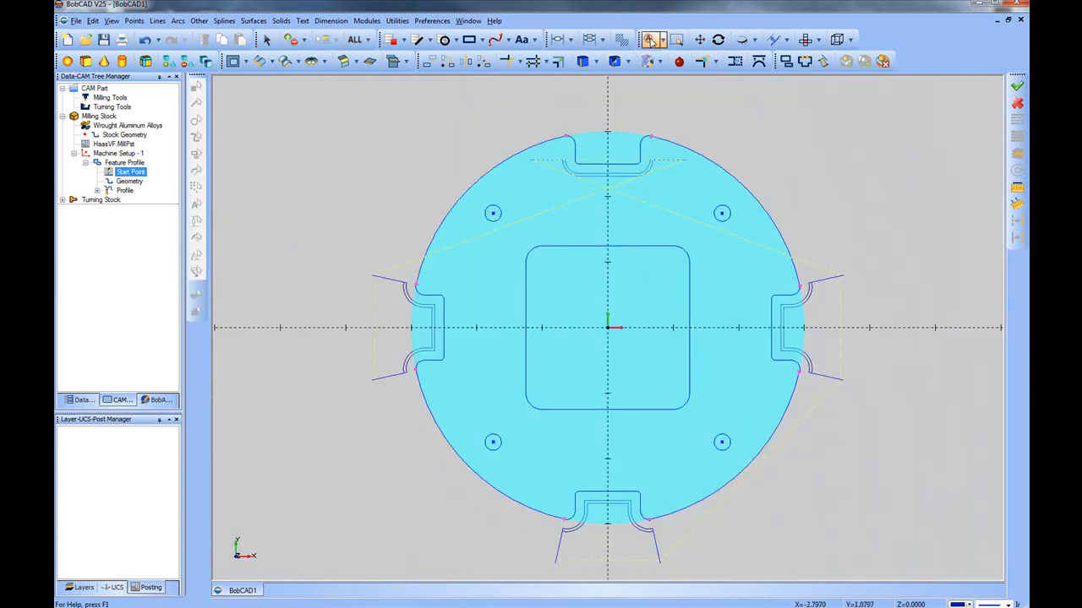
pyautogui.rightClick(125, 191)
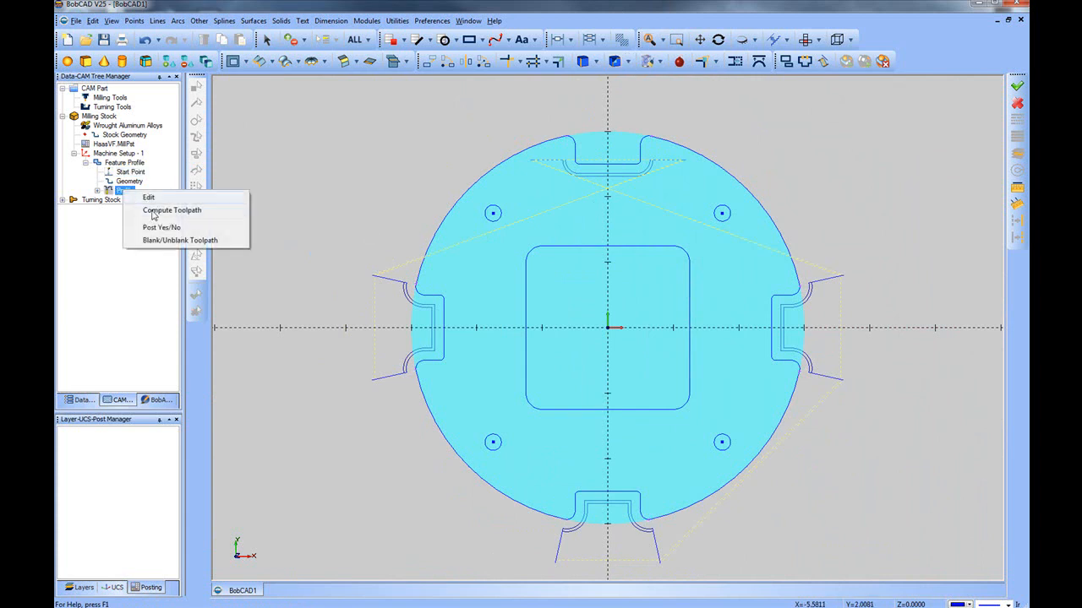
pyautogui.click(164, 216)
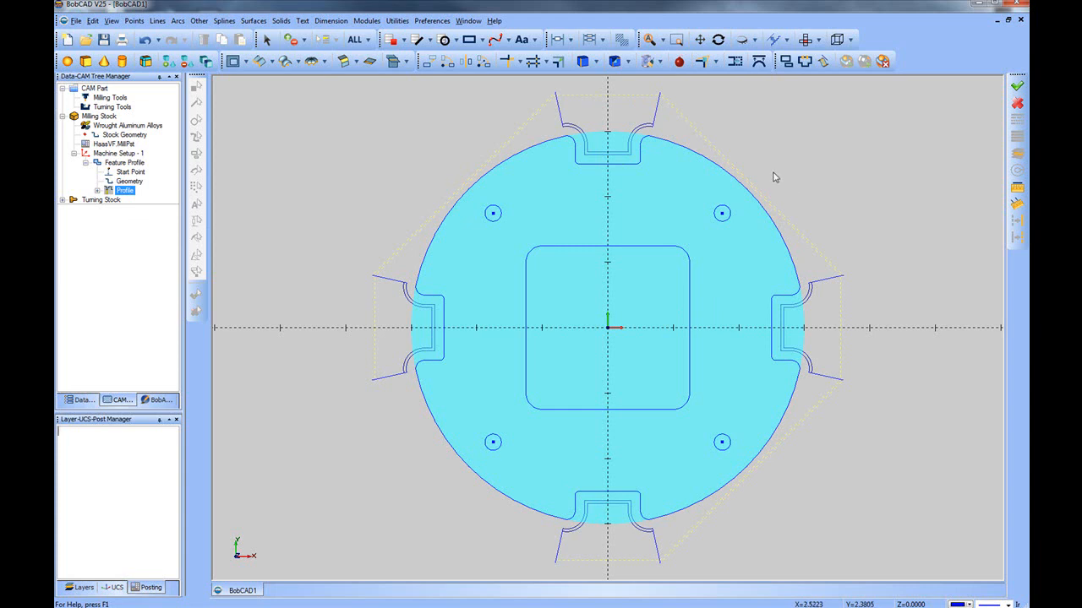
# Add a Mill 2 Axis feature to Machine Setup - 1 with Pocketing as the feature type
pyautogui.click(122, 153)
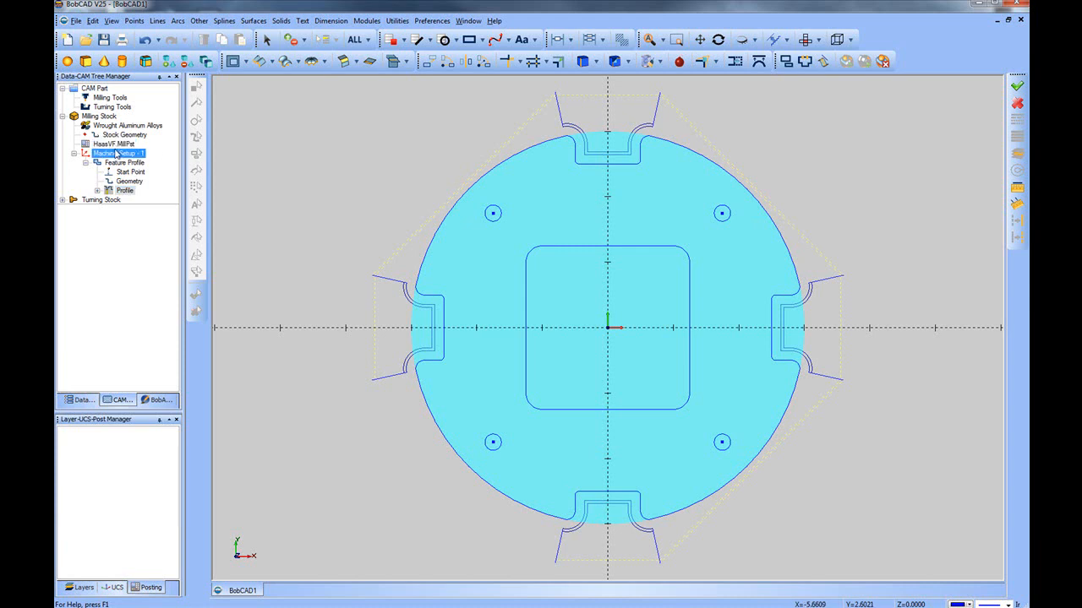
pyautogui.rightClick(125, 156)
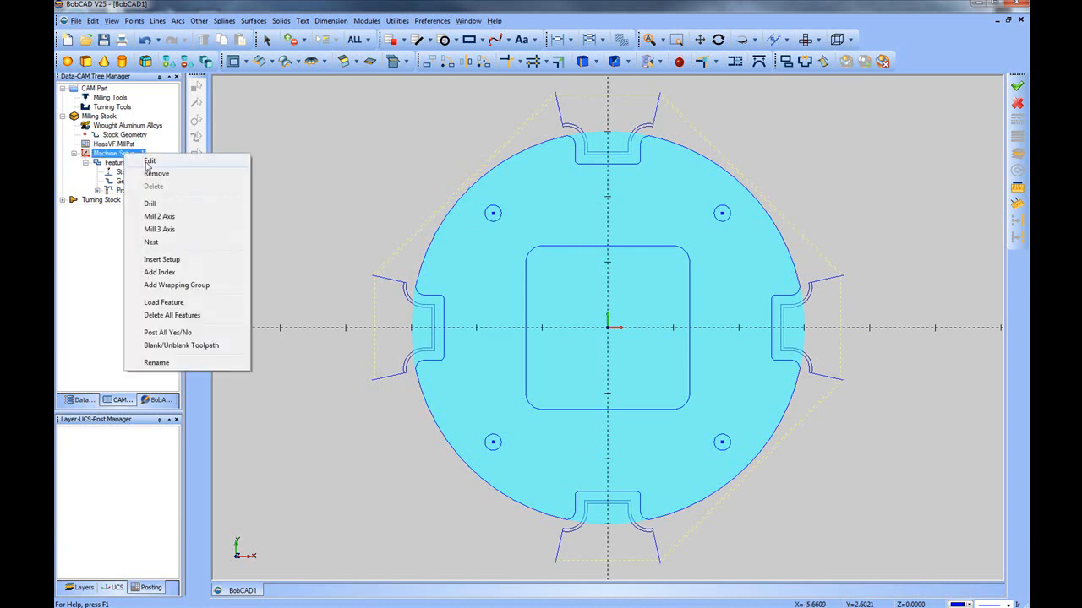
pyautogui.click(190, 218)
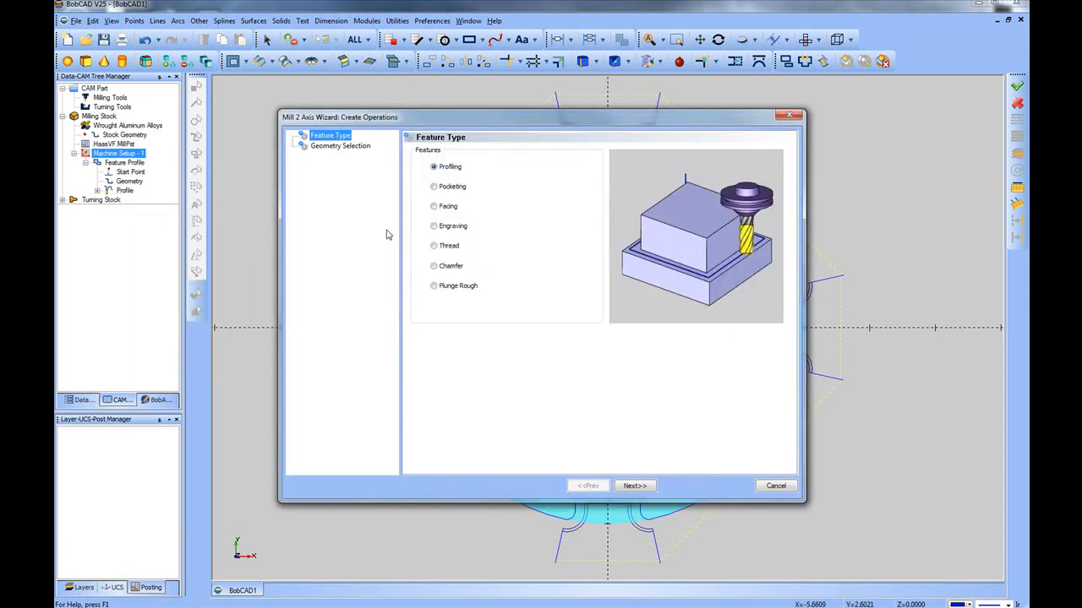
pyautogui.click(457, 189)
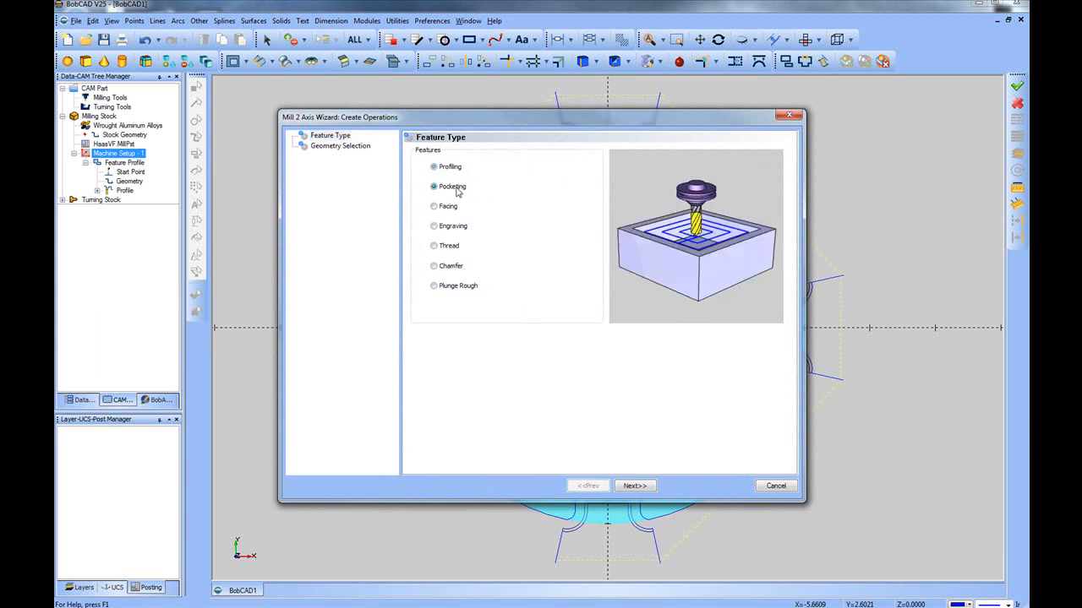
pyautogui.click(634, 486)
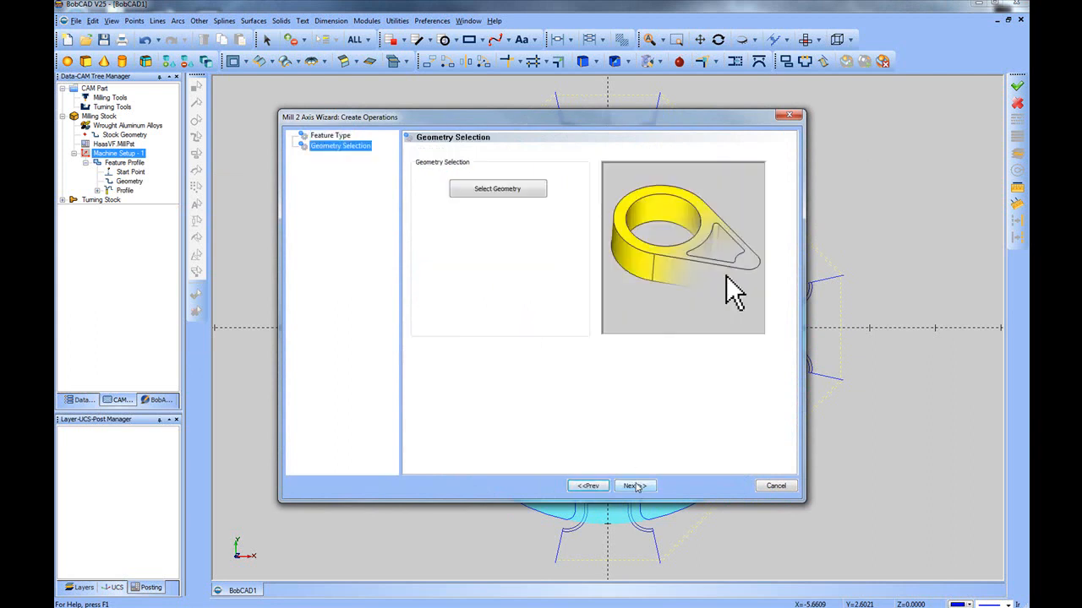
# Select the central rounded square as the pocket geometry and continue to the feature parameters
pyautogui.click(505, 192)
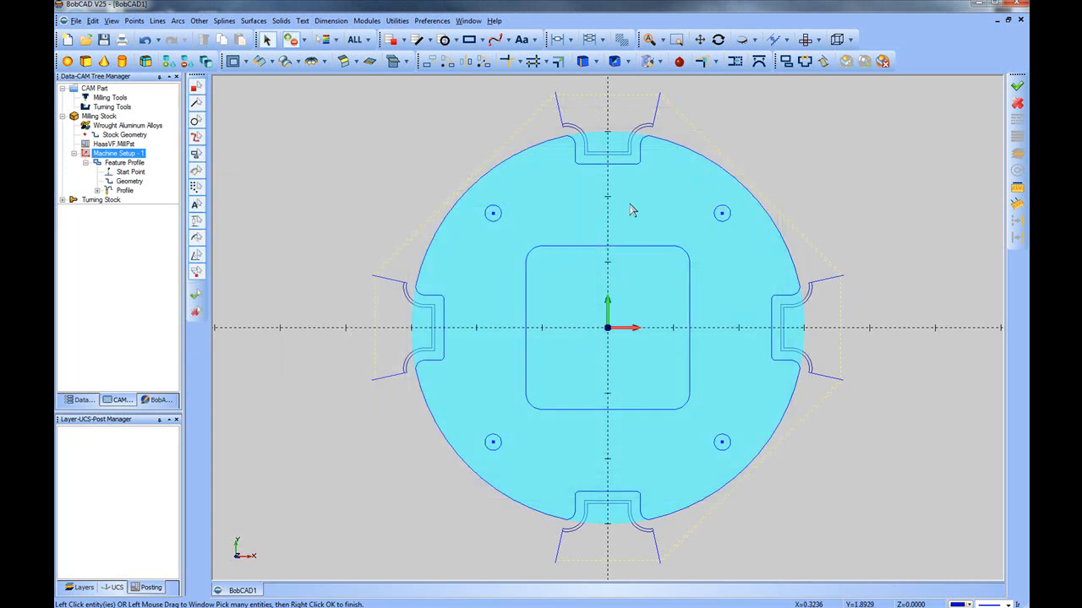
pyautogui.click(656, 247)
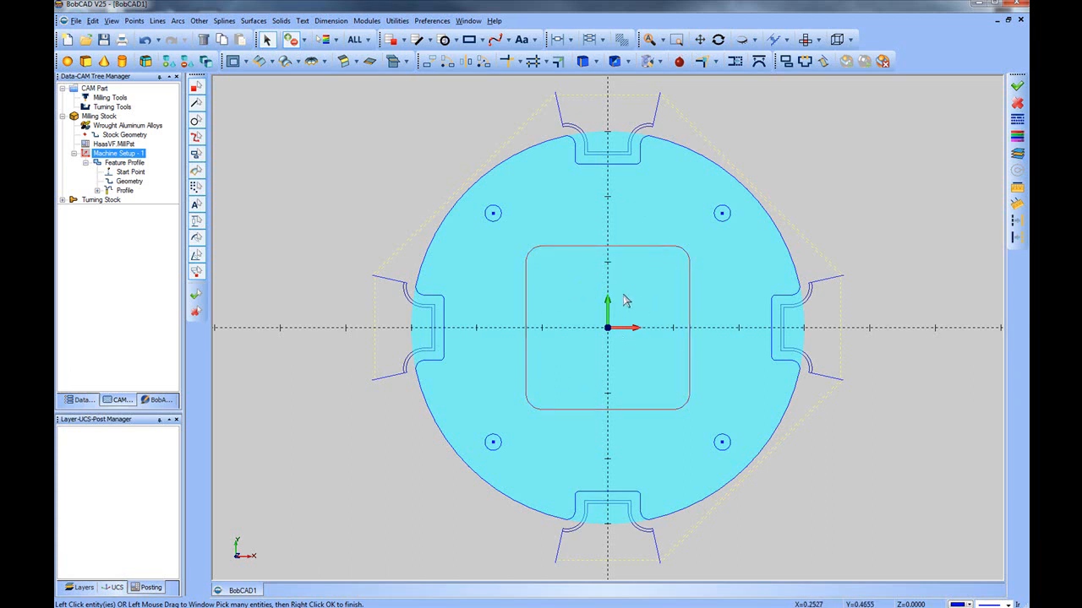
pyautogui.rightClick(817, 145)
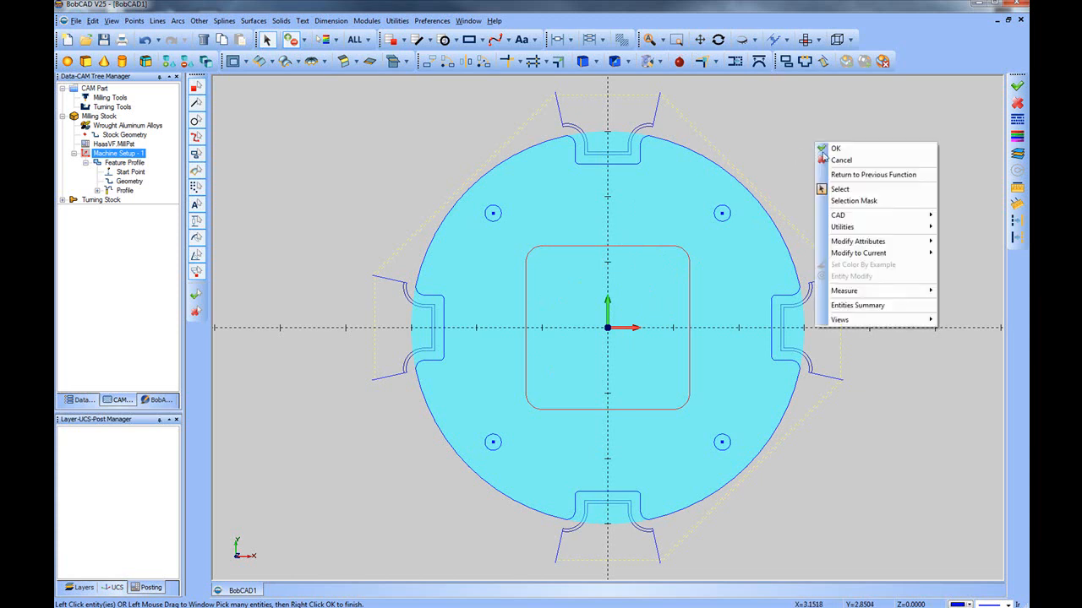
pyautogui.click(835, 150)
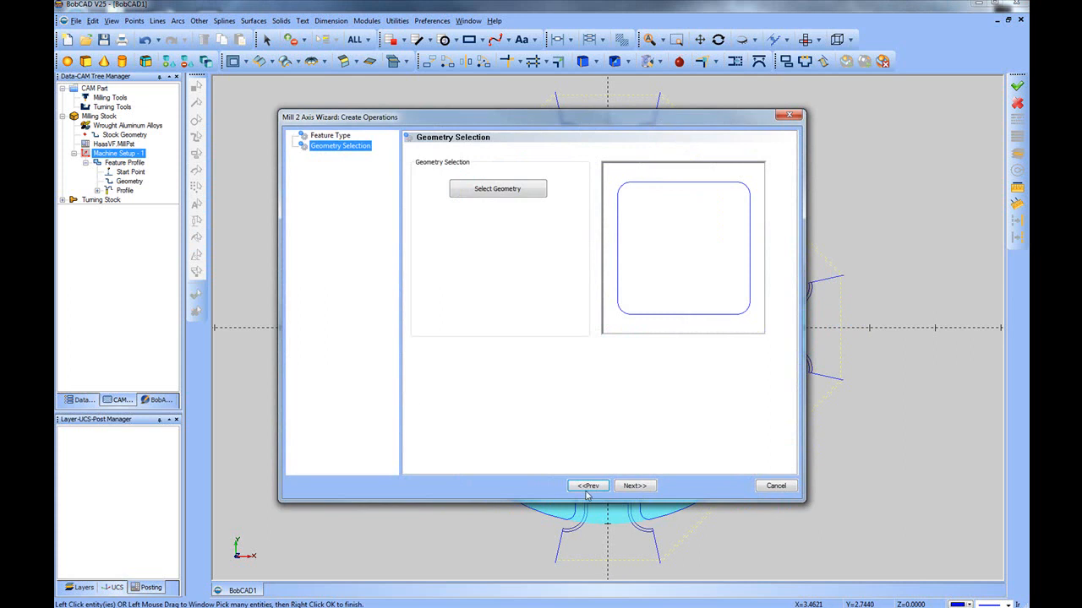
pyautogui.click(635, 486)
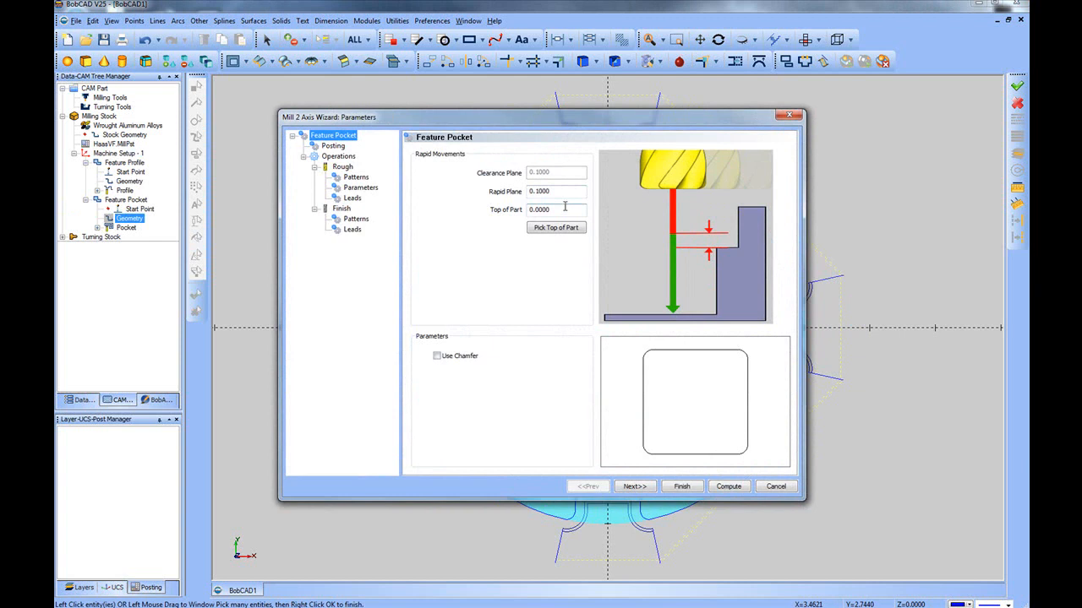
# Keep the pocket's rapid and posting settings and set the rough tool diameter to 0.25
pyautogui.click(634, 489)
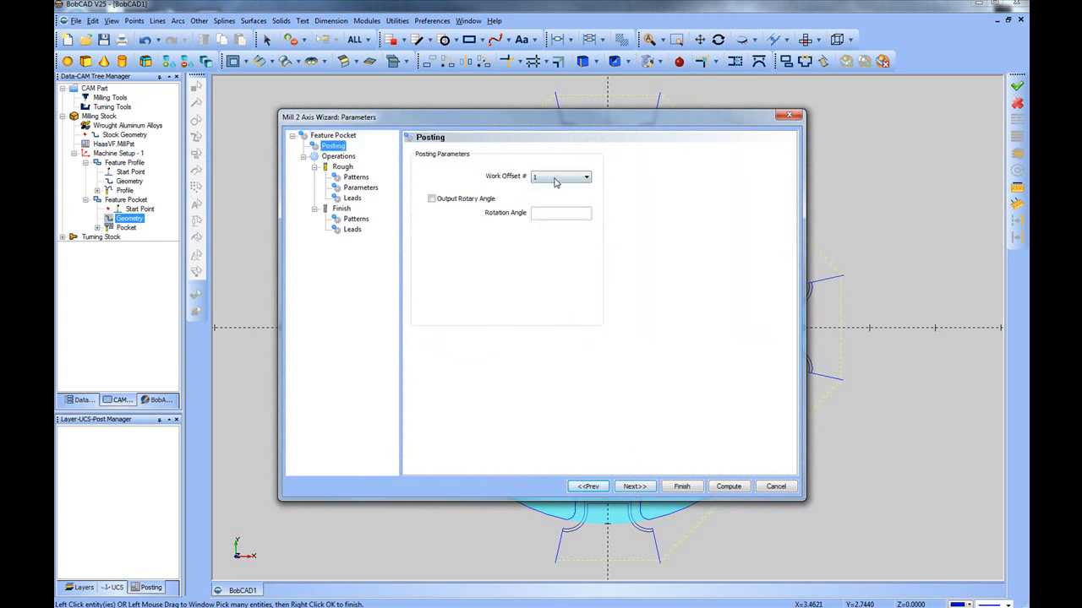
pyautogui.click(639, 490)
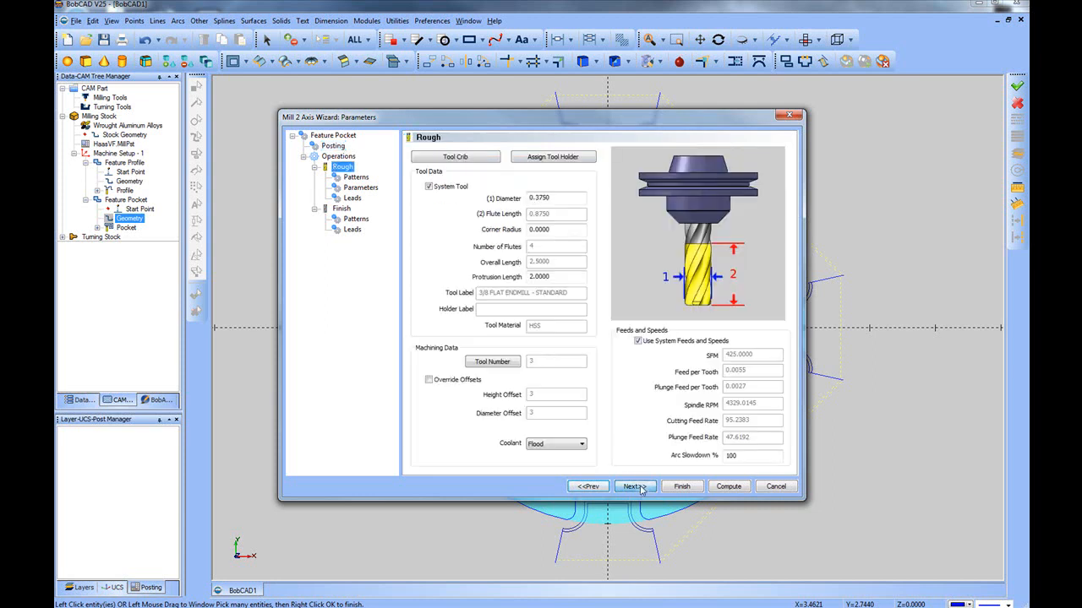
pyautogui.doubleClick(557, 197)
pyautogui.write('.25')
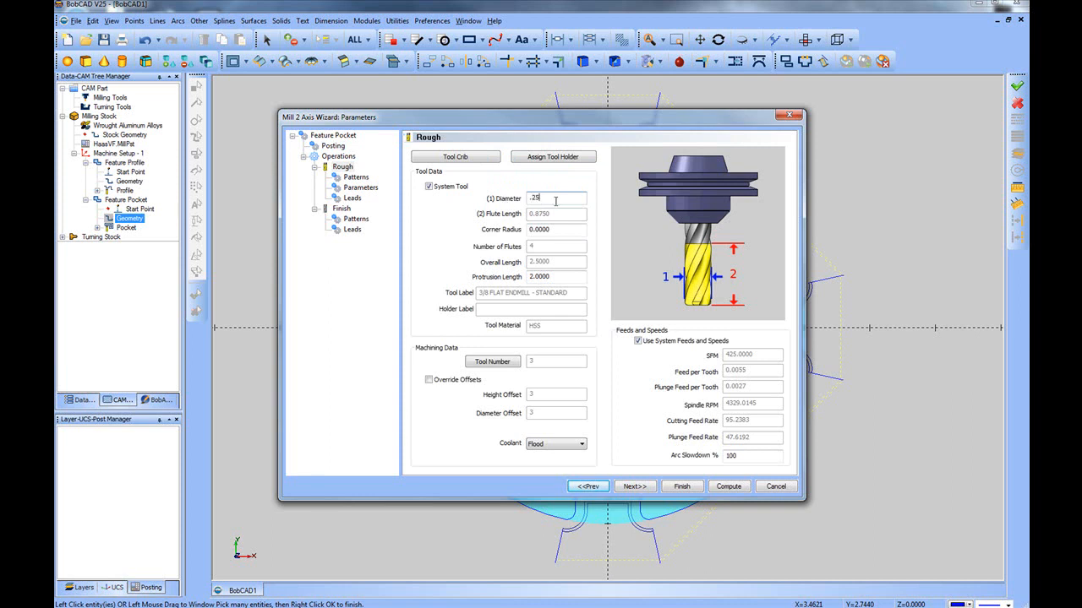
pyautogui.click(638, 483)
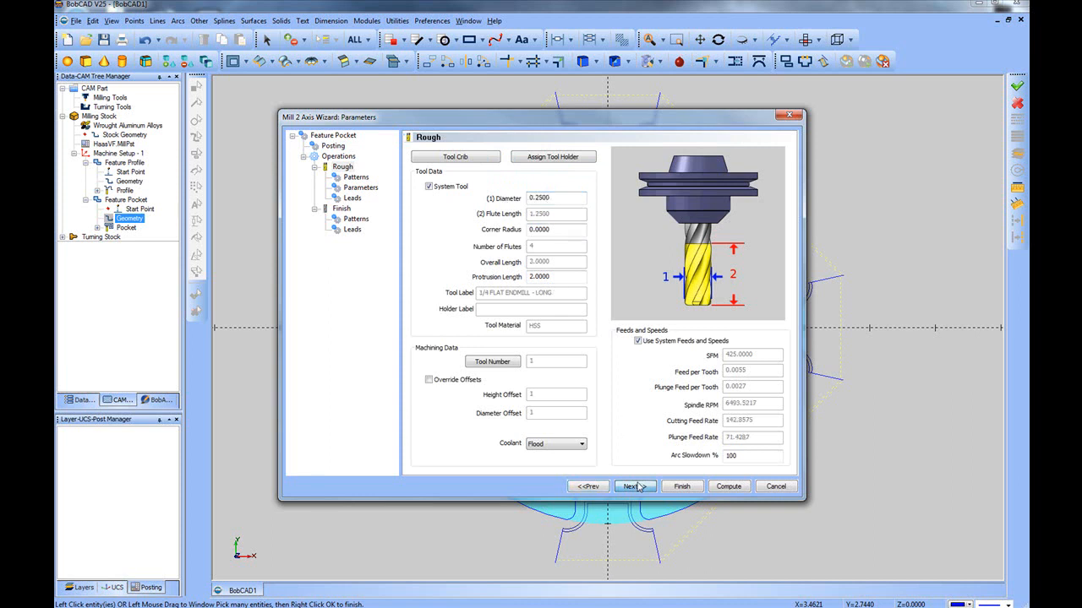
# Keep the Offset Pocket Out pattern for the pocket's rough pass and set the cut width to 45%
pyautogui.click(635, 486)
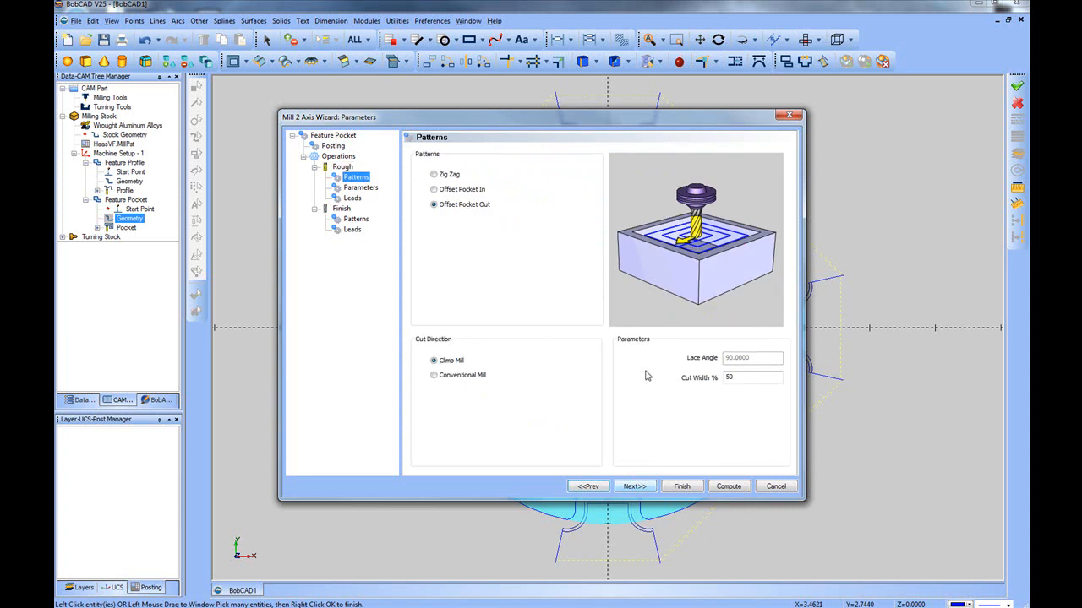
pyautogui.click(444, 175)
pyautogui.click(444, 190)
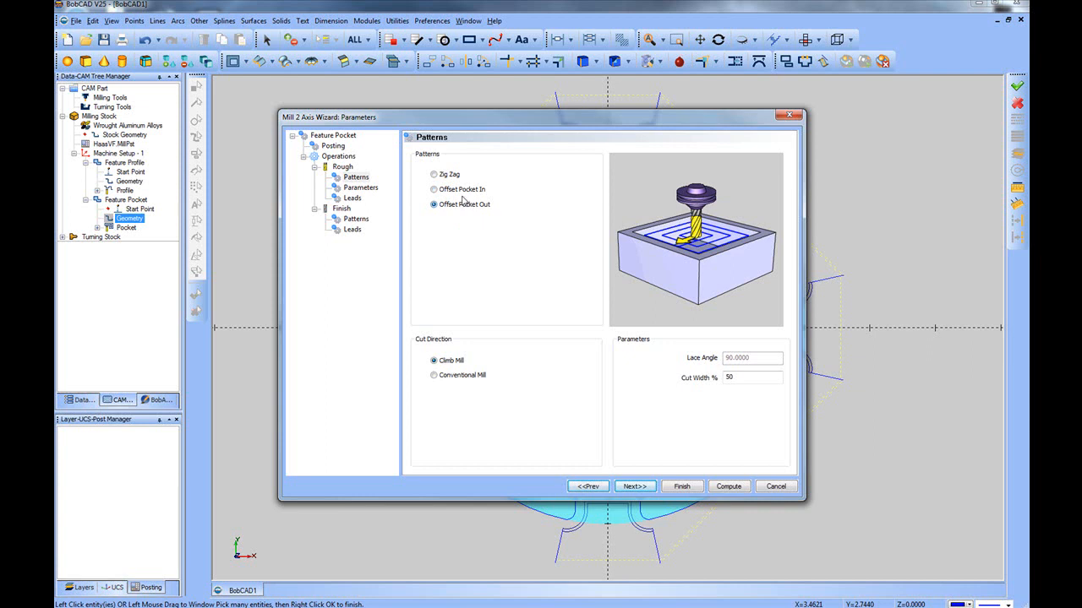
pyautogui.click(752, 374)
pyautogui.write('45')
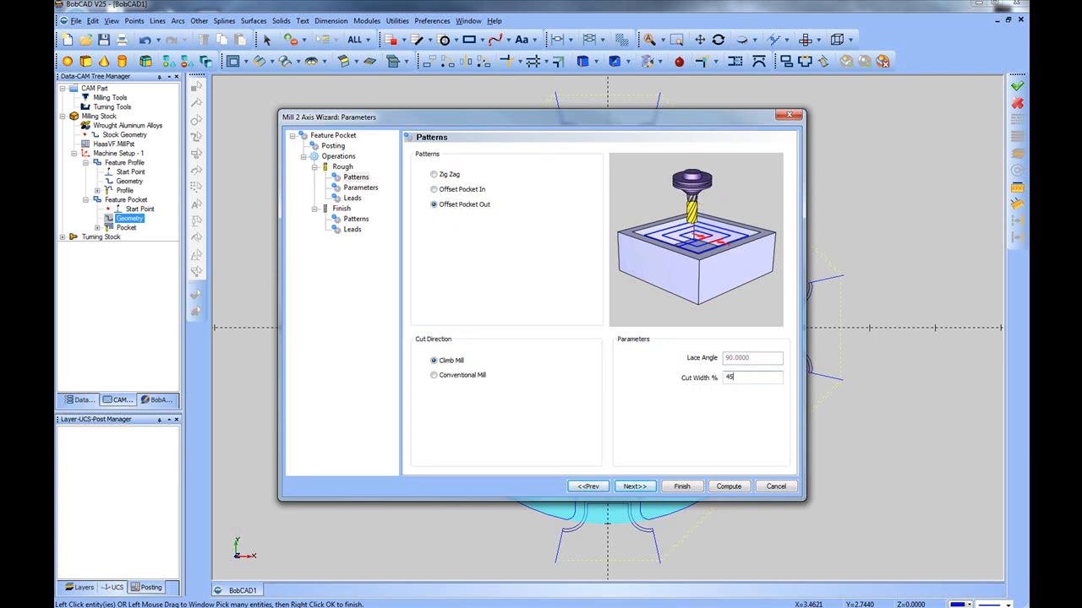
# Keep the rough pass's side allowance at 0.05 and cut the 0.5 total depth in multiple even steps of 0.25
pyautogui.click(635, 487)
pyautogui.moveTo(578, 177); pyautogui.dragTo(518, 177)
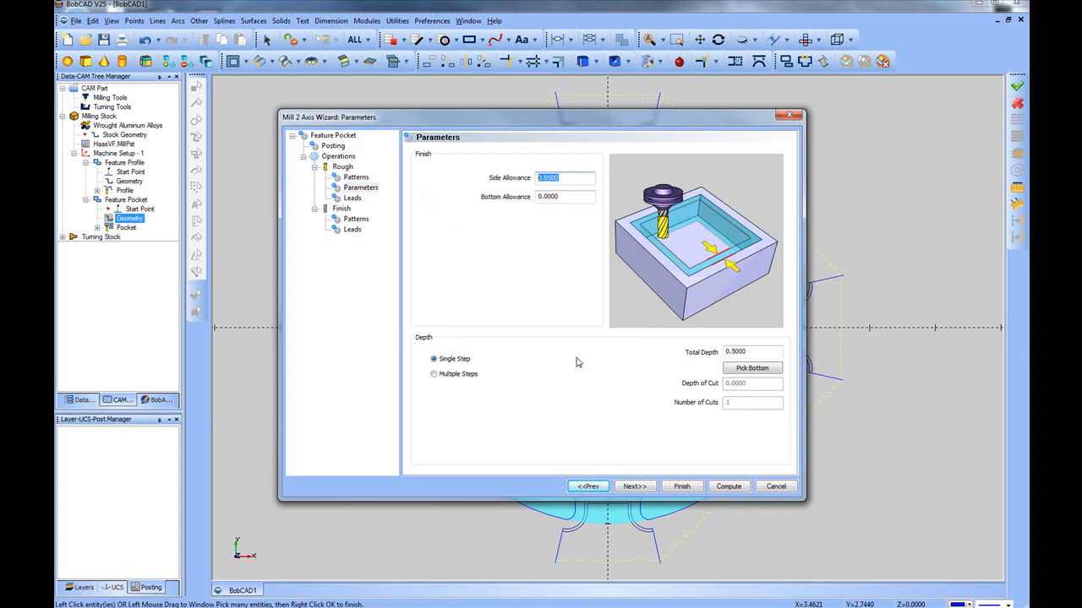
pyautogui.moveTo(764, 351); pyautogui.dragTo(694, 342)
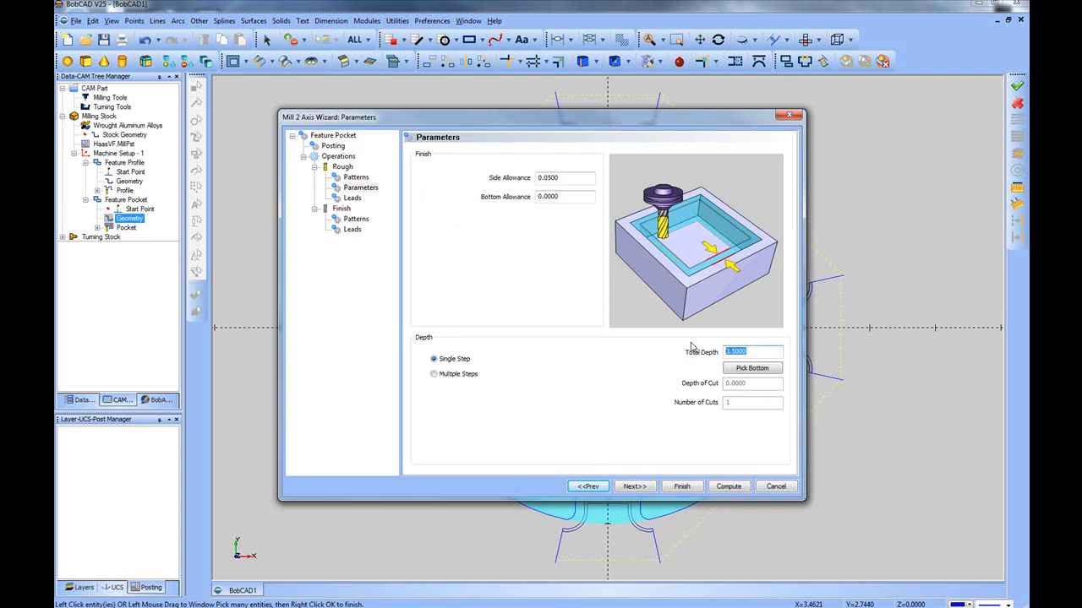
pyautogui.write('.5')
pyautogui.click(465, 374)
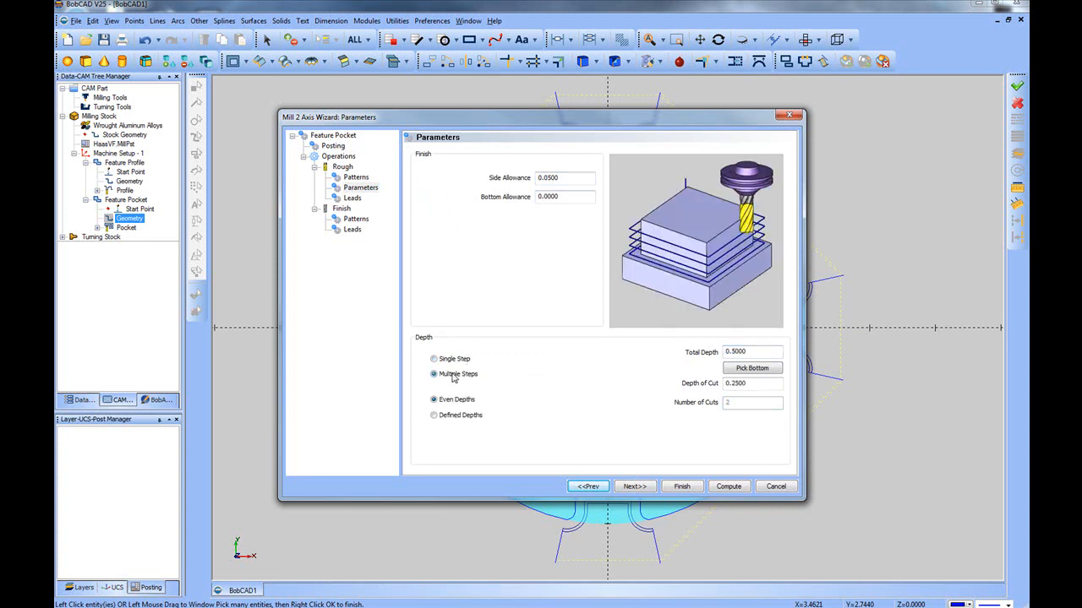
pyautogui.doubleClick(762, 385)
pyautogui.click(638, 487)
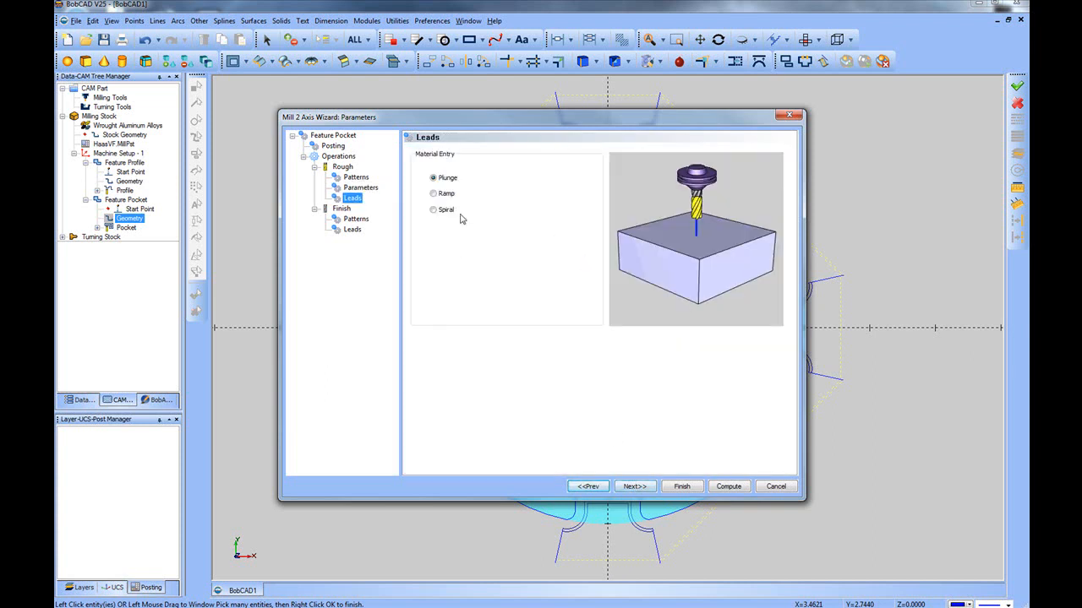
# Try the Ramp and Spiral material entries for the pocket's rough pass and return to Plunge
pyautogui.click(446, 195)
pyautogui.click(445, 210)
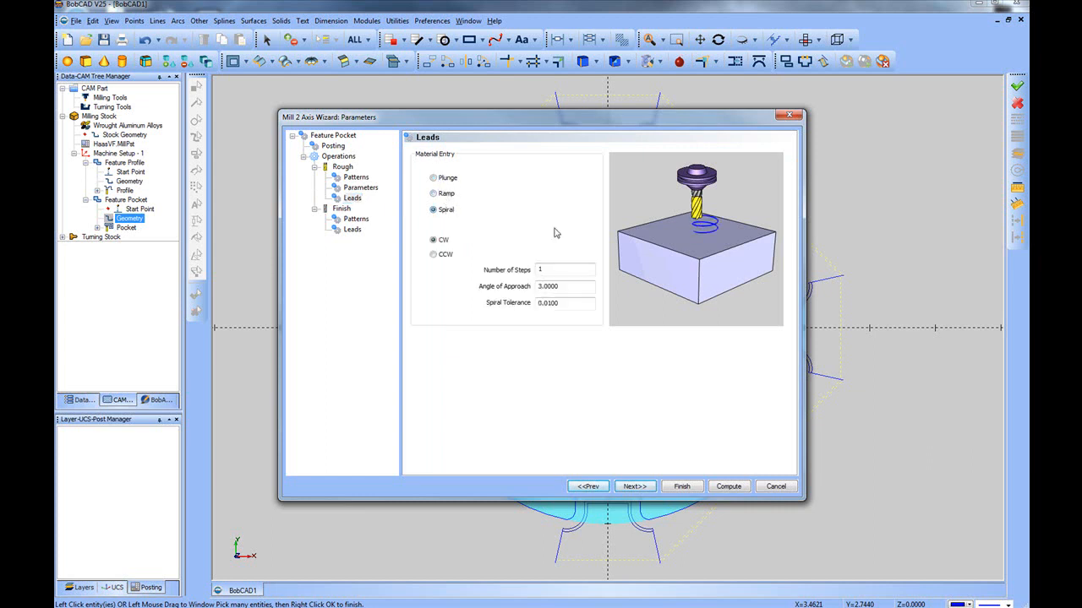
pyautogui.click(451, 179)
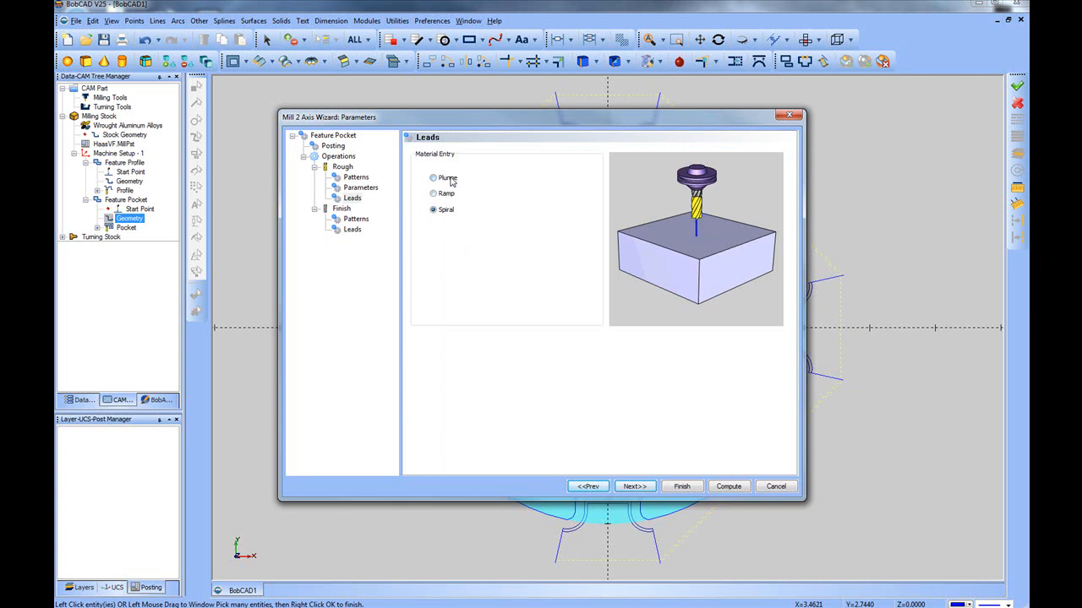
# Enter the pocket finish tool's diameter and keep the Standard pattern with system compensation on and machine compensation off
pyautogui.click(634, 486)
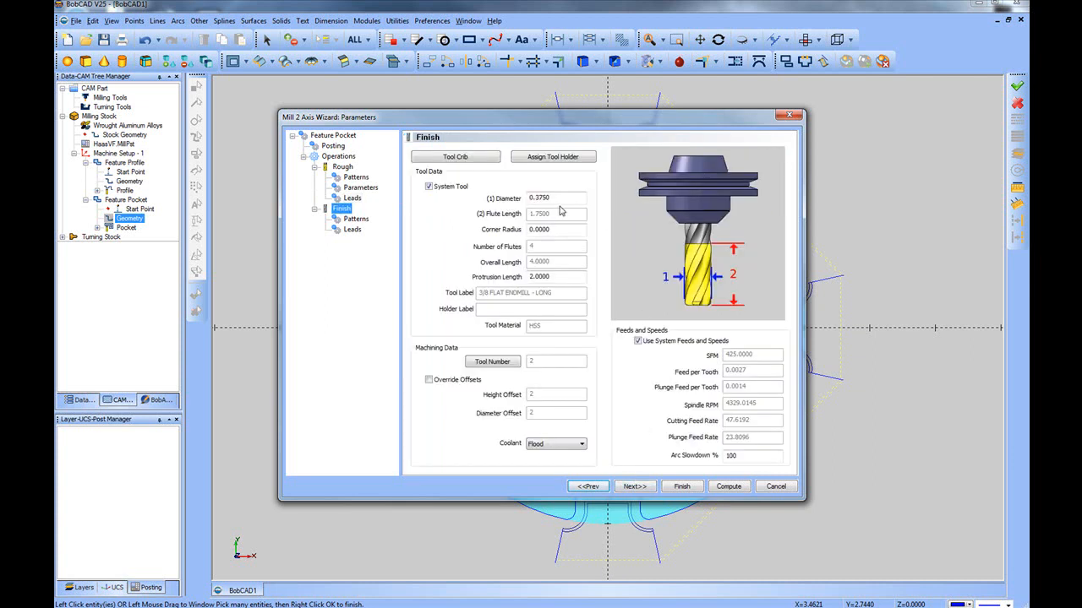
pyautogui.moveTo(565, 197); pyautogui.dragTo(519, 198)
pyautogui.write('.')
pyautogui.click(627, 488)
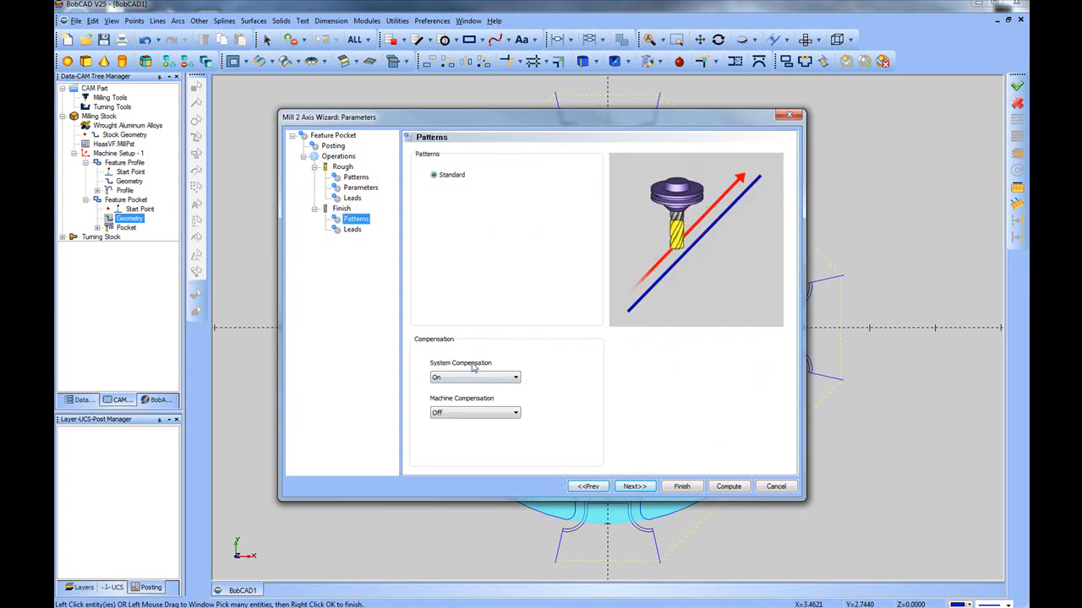
pyautogui.click(640, 487)
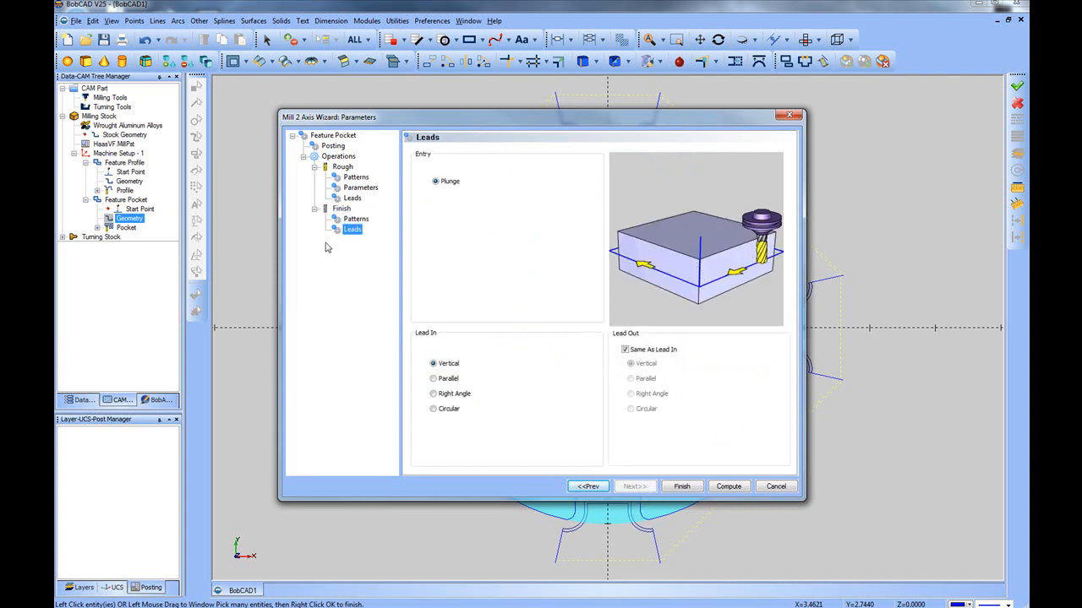
# Give the pocket's finish pass circular leads with a 0.25 radius and compute the pocket toolpath
pyautogui.click(434, 410)
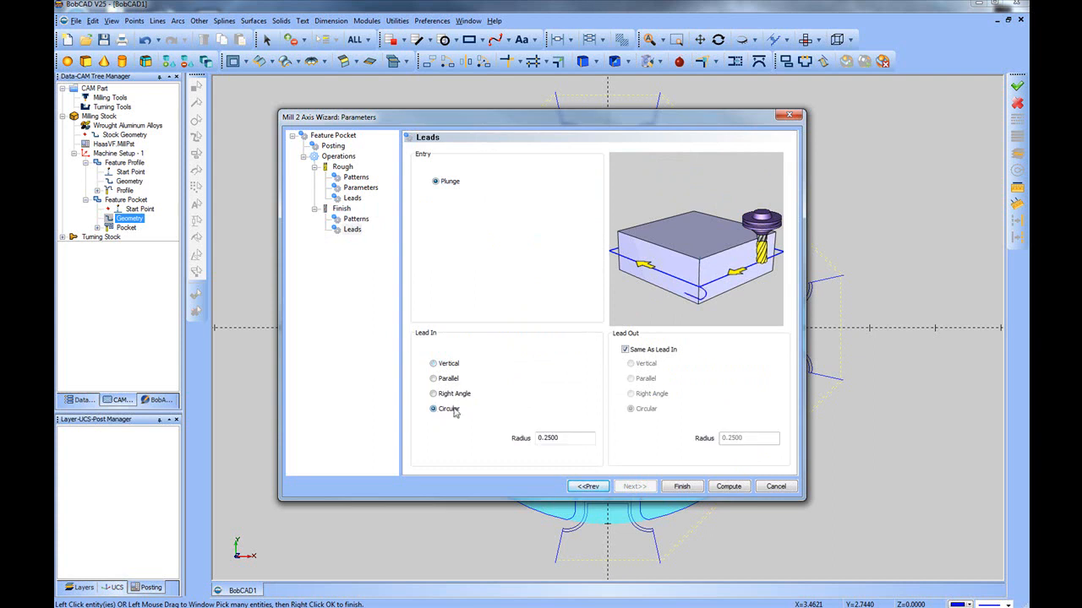
pyautogui.moveTo(575, 438); pyautogui.dragTo(540, 436)
pyautogui.click(728, 486)
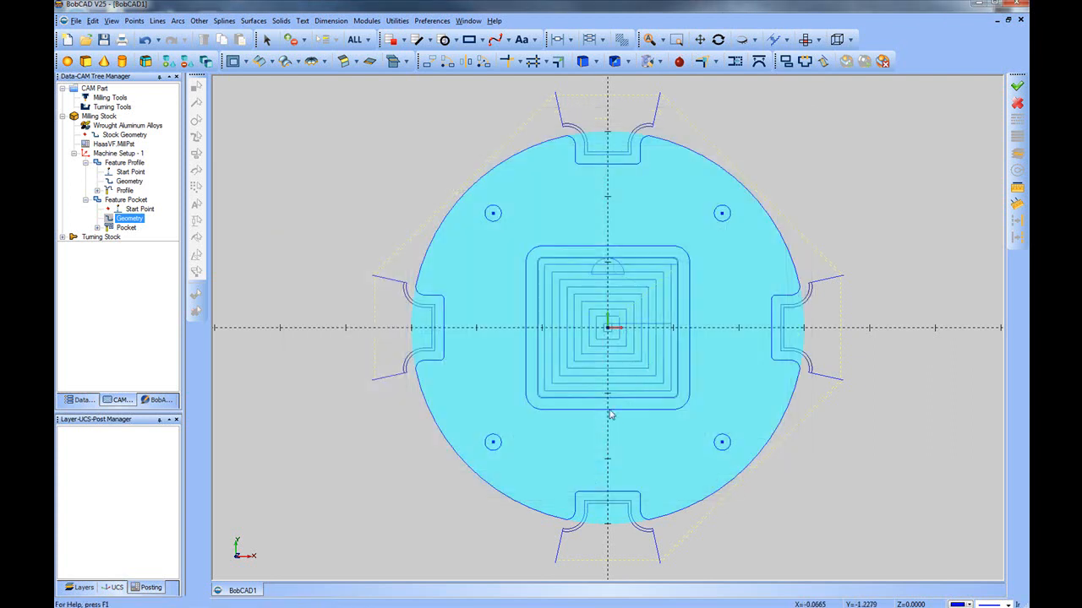
pyautogui.moveTo(623, 434); pyautogui.dragTo(581, 418, button='middle')
pyautogui.click(805, 39)
# Add a Drill feature to Machine Setup - 1 with Tap as the feature type
pyautogui.click(119, 153)
pyautogui.rightClick(131, 157)
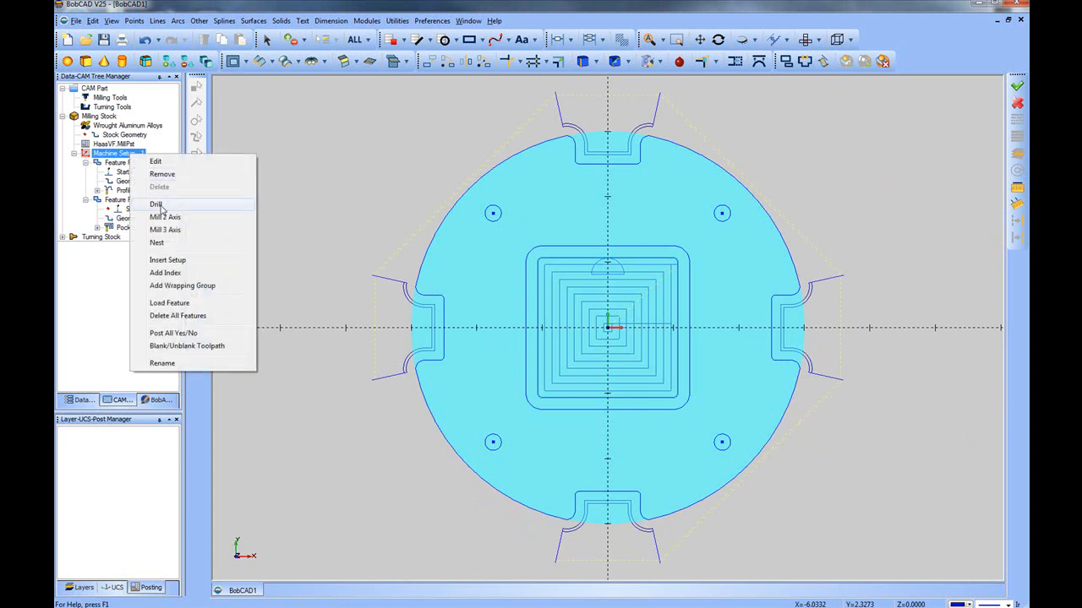
pyautogui.click(157, 205)
pyautogui.click(436, 200)
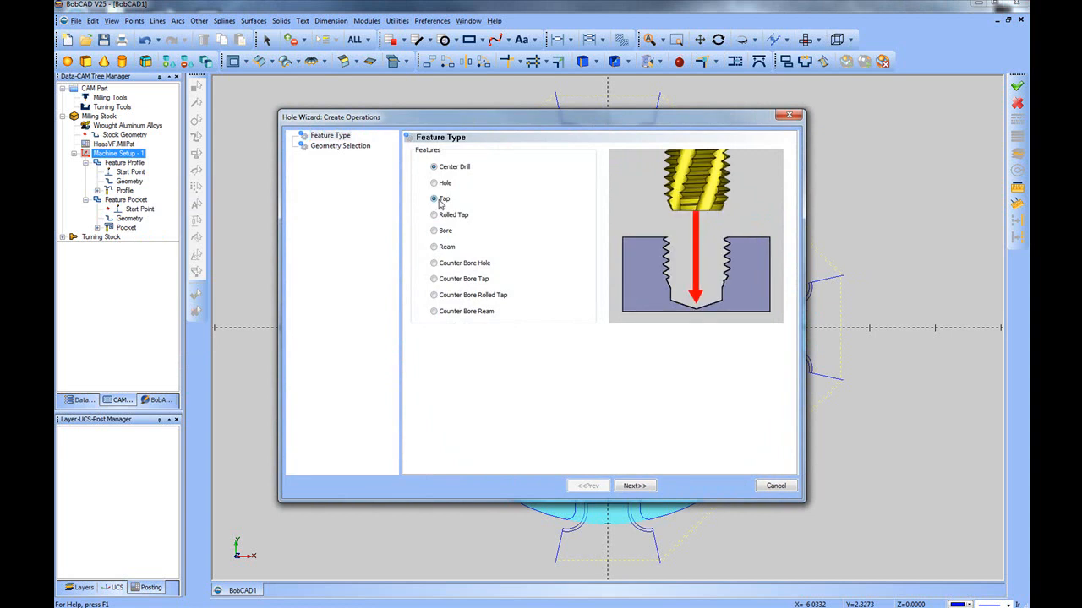
pyautogui.click(640, 486)
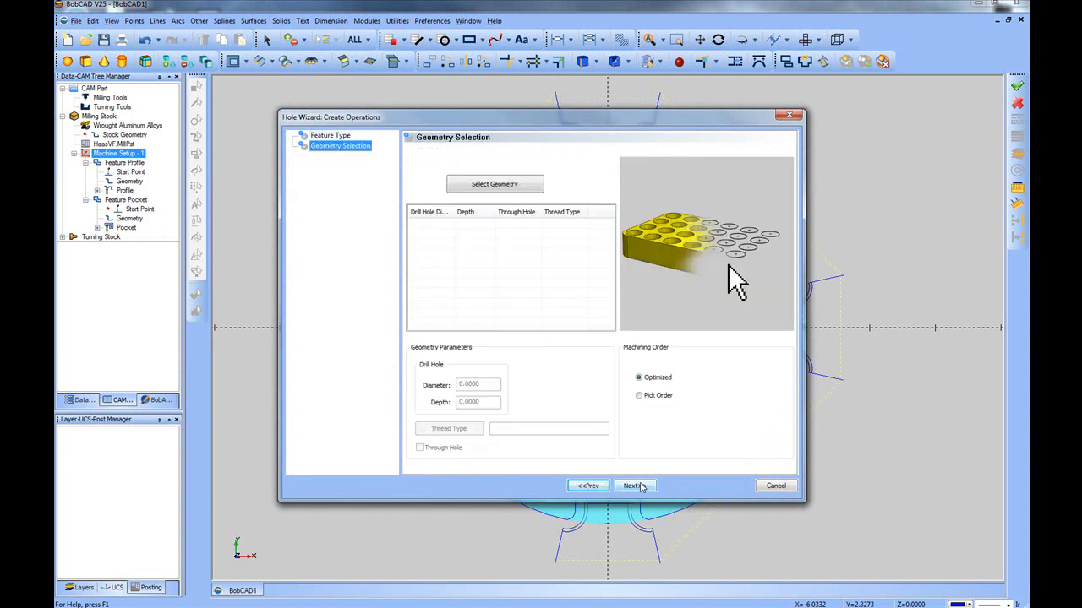
# Select the four small circles as the tap geometry and keep the UNC 1/4-20 thread
pyautogui.click(502, 191)
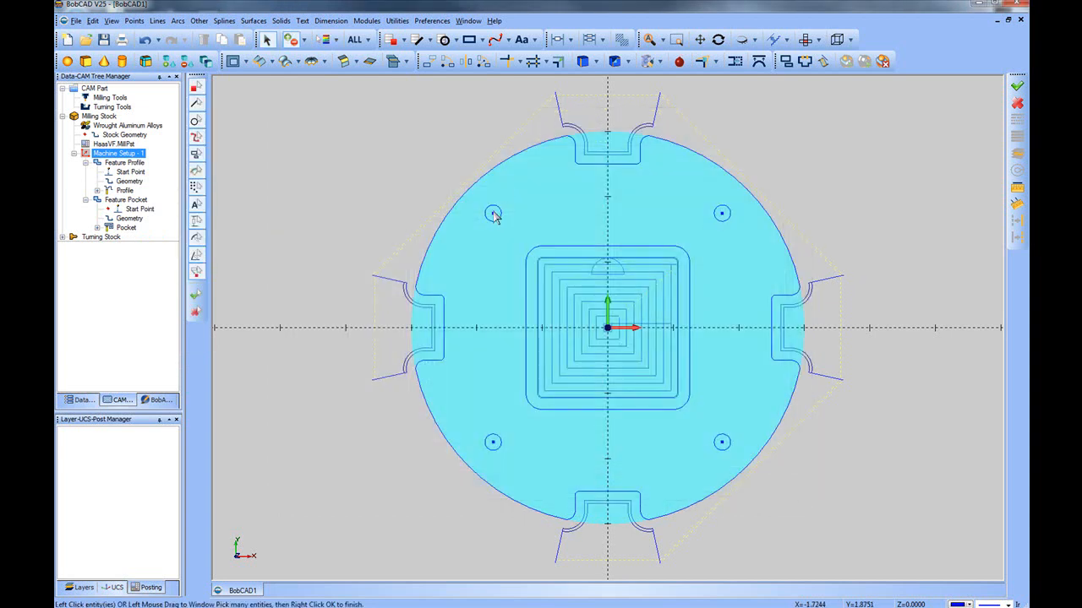
pyautogui.rightClick(551, 197)
pyautogui.click(568, 202)
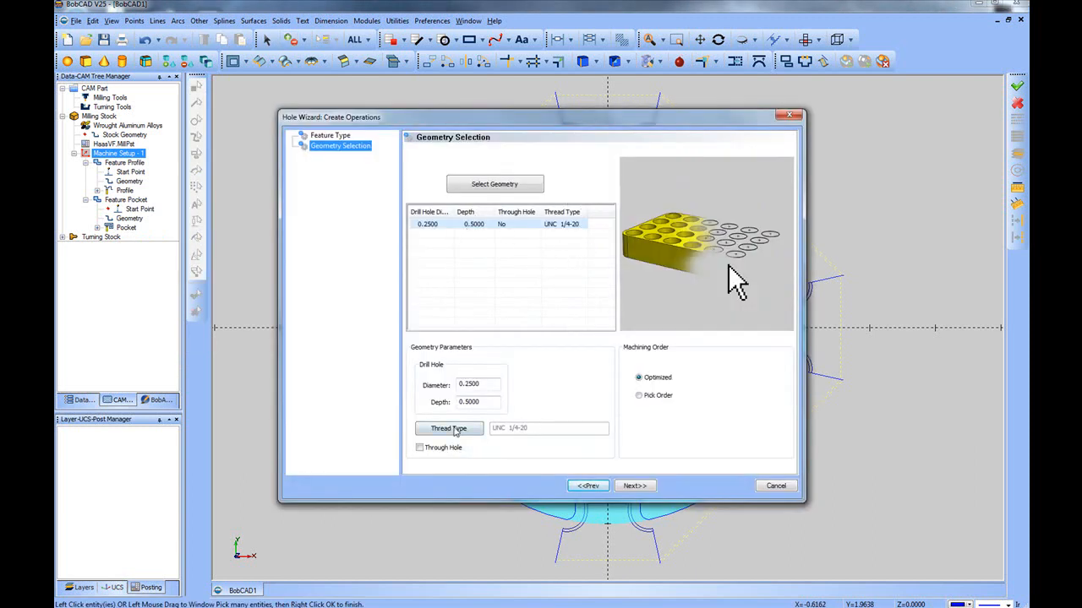
pyautogui.click(449, 428)
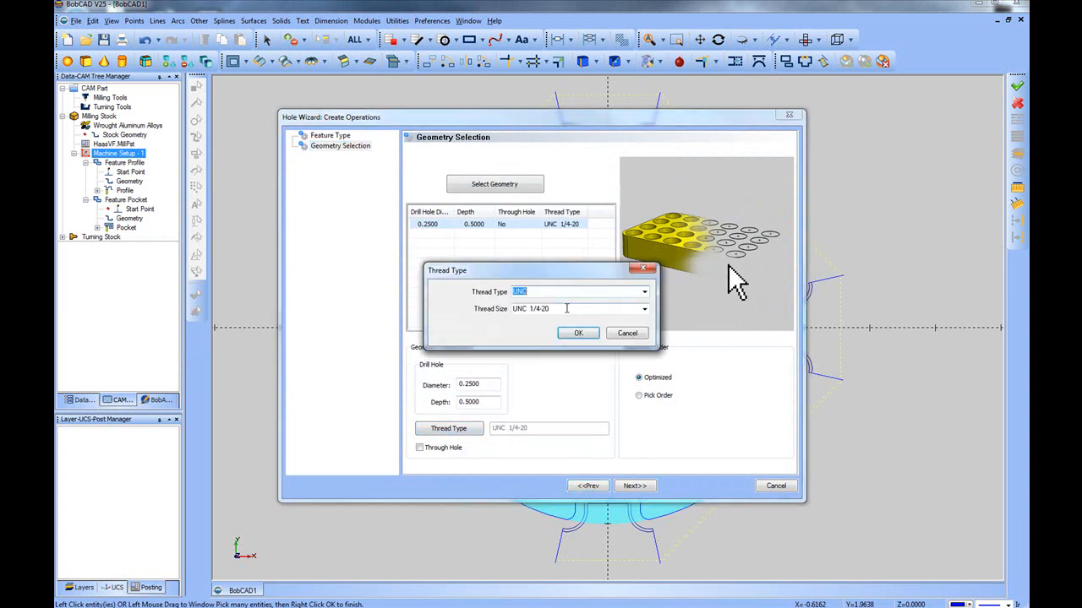
pyautogui.click(578, 333)
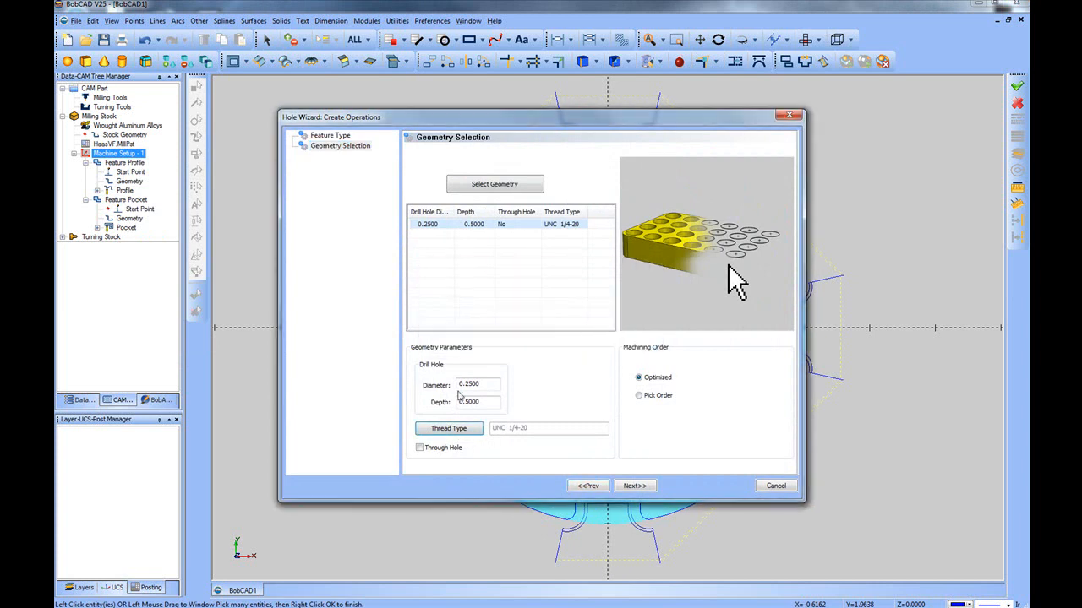
# Set the tapped holes to a depth of 1 as through holes, keeping the Optimized machining order
pyautogui.moveTo(492, 386); pyautogui.dragTo(409, 402)
pyautogui.write('1')
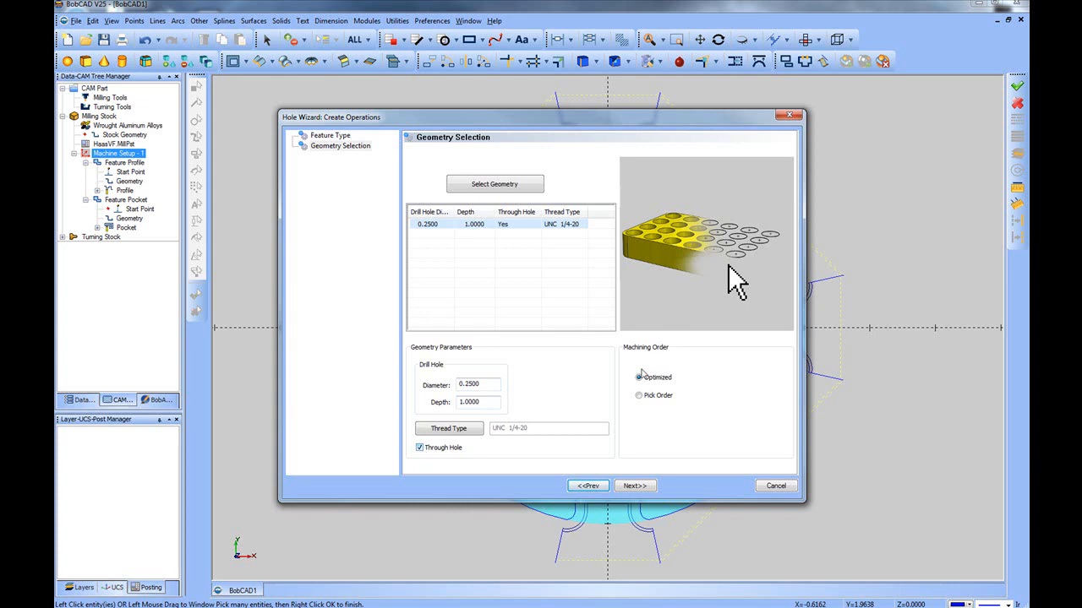
pyautogui.click(639, 395)
pyautogui.click(638, 378)
pyautogui.click(638, 487)
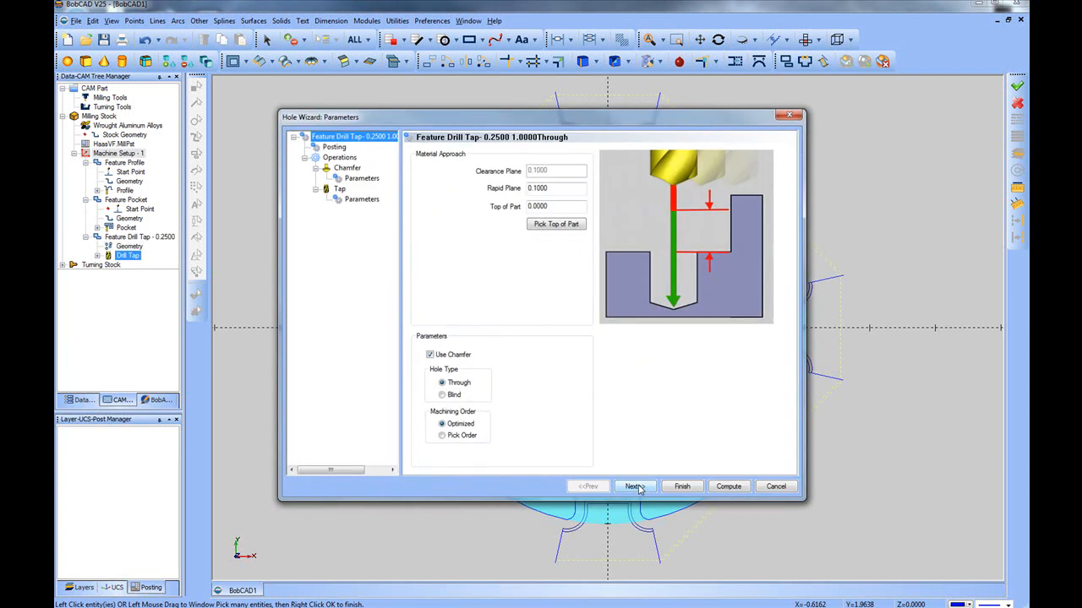
# Remove the chamfer from the tap feature, keeping the rapid plane at 0.1, top of part at 0 and work offset 1
pyautogui.click(550, 188)
pyautogui.click(555, 205)
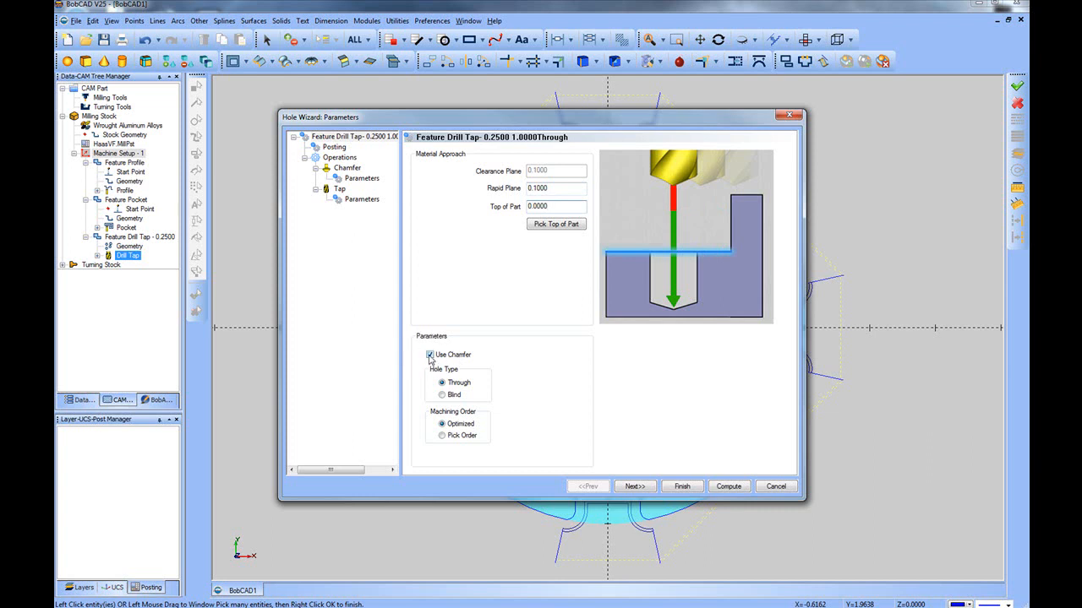
pyautogui.click(430, 356)
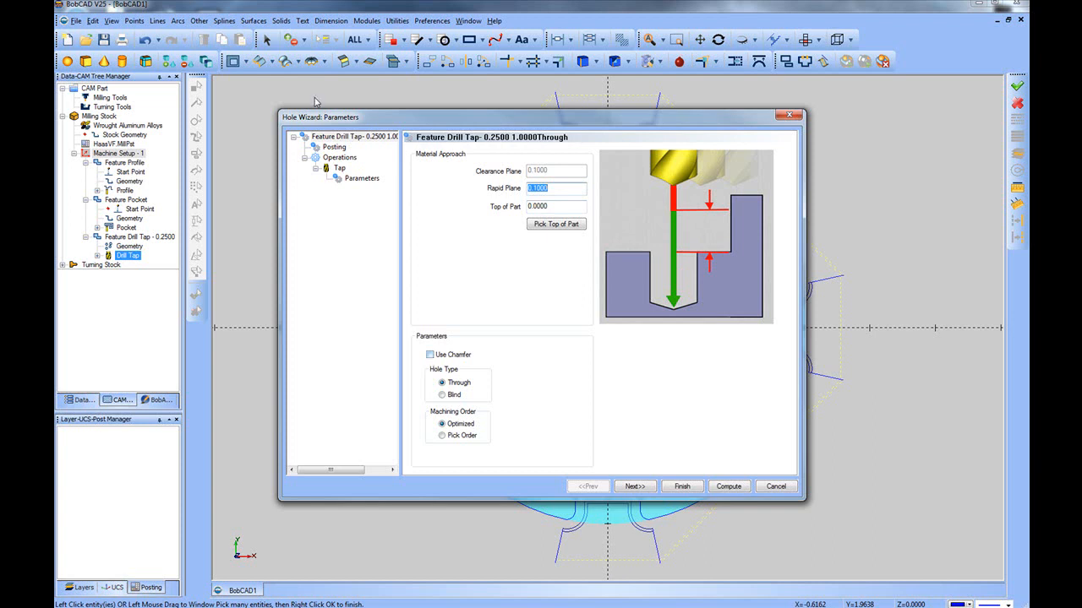
pyautogui.click(632, 489)
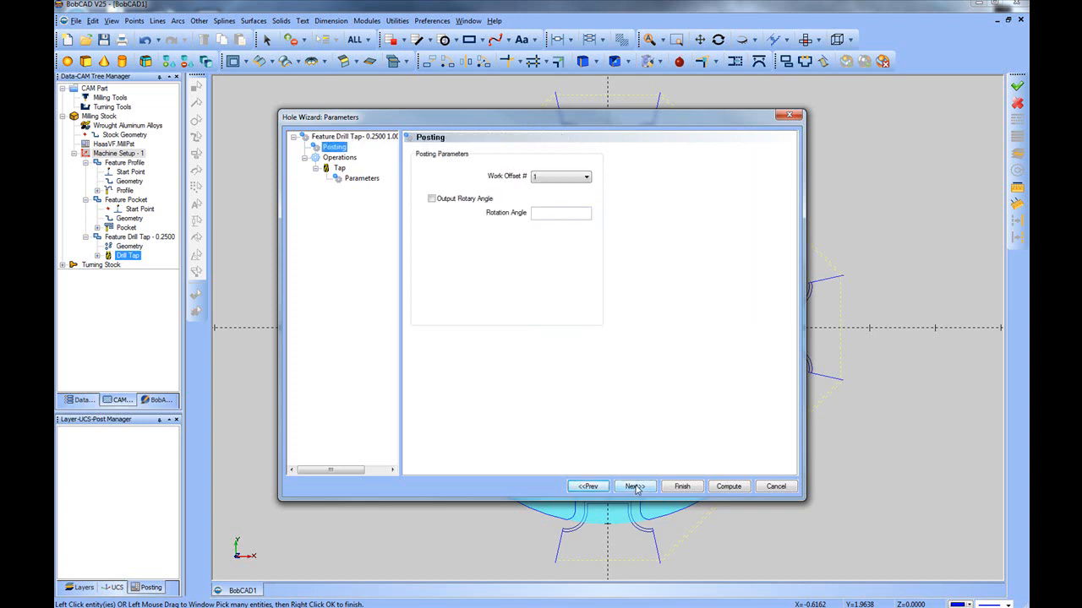
pyautogui.click(634, 487)
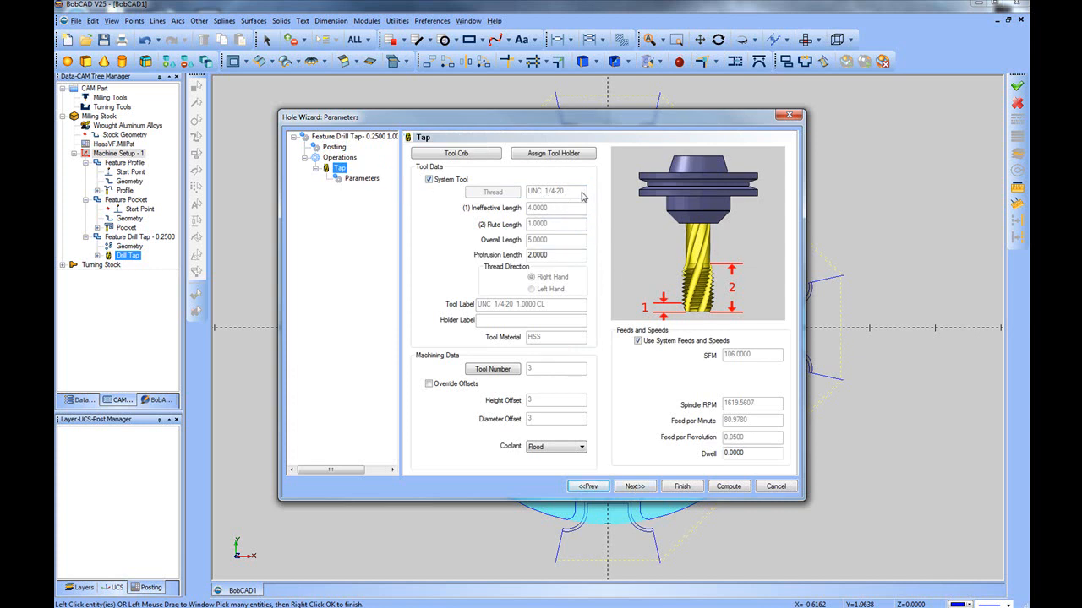
# Keep the tap's effective depth at 1.0 and overall depth at 1.2, and compute the tapping toolpath
pyautogui.click(643, 488)
pyautogui.click(575, 208)
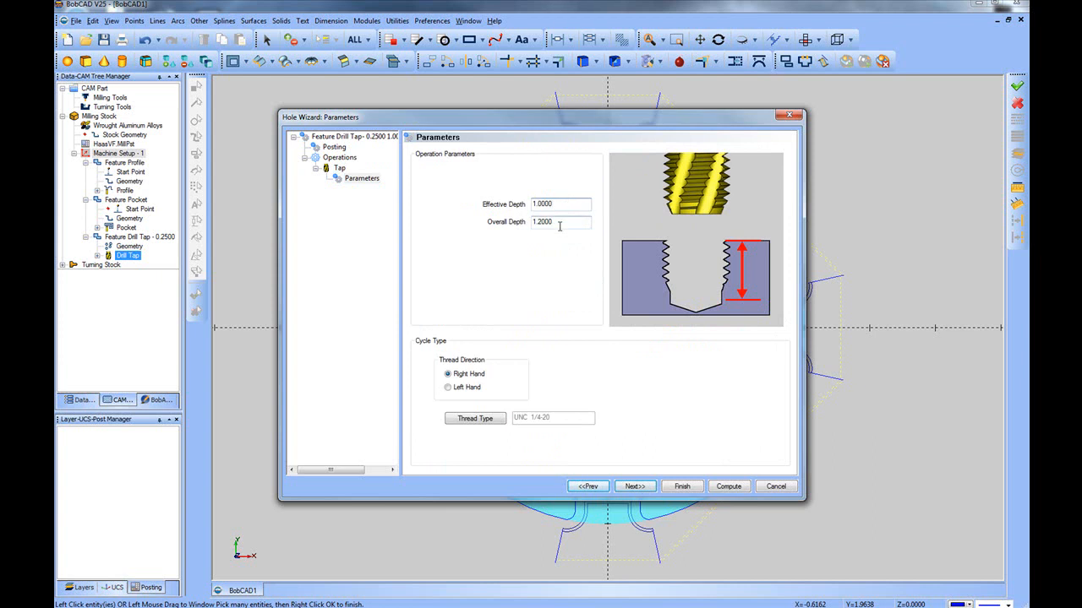
pyautogui.click(559, 223)
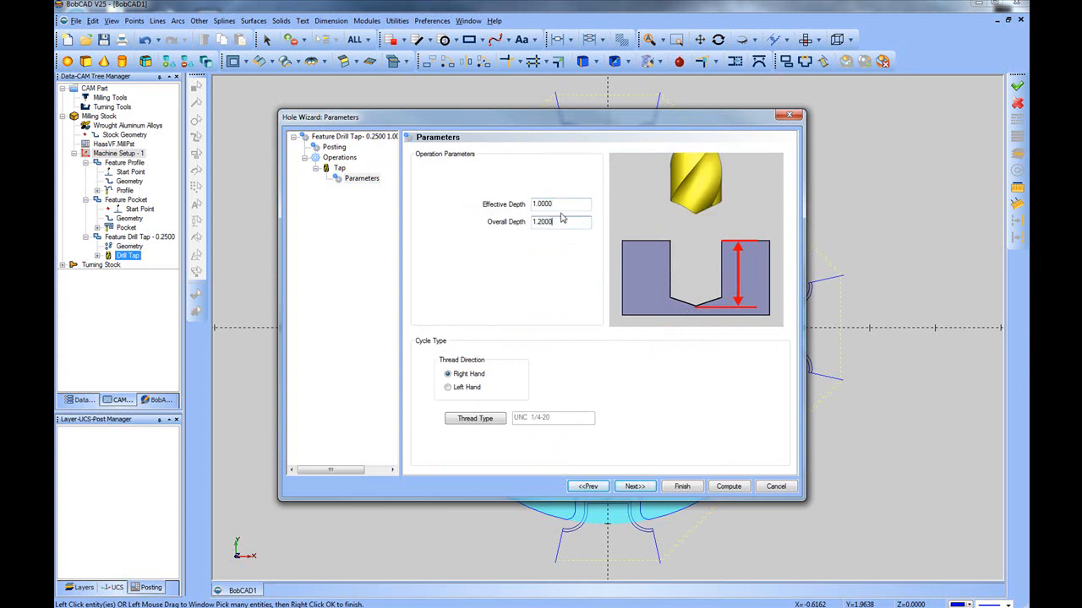
pyautogui.click(561, 203)
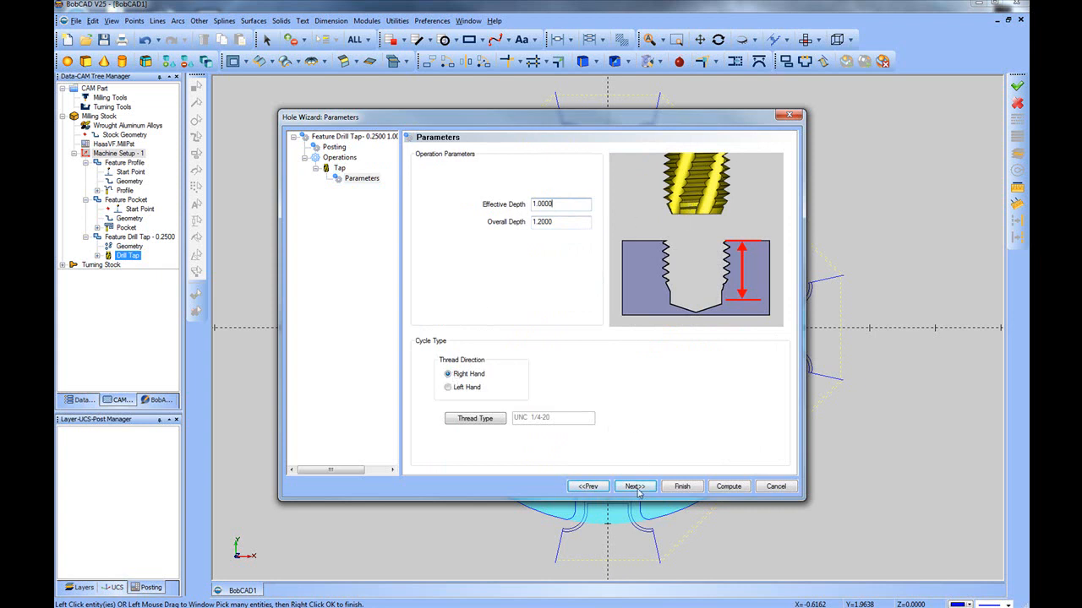
pyautogui.click(727, 486)
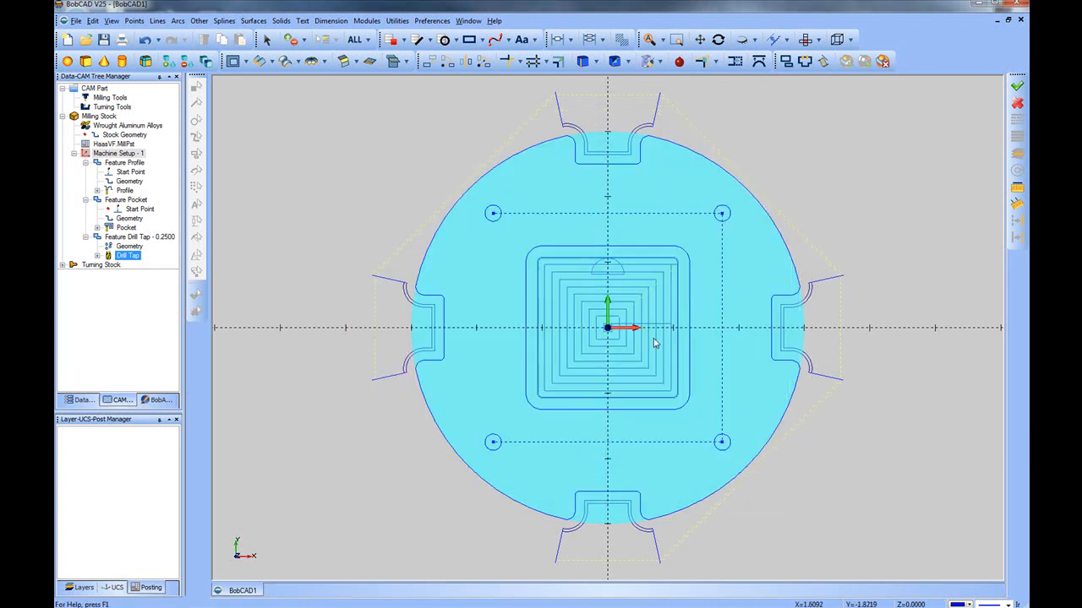
pyautogui.moveTo(633, 389); pyautogui.dragTo(583, 373, button='middle')
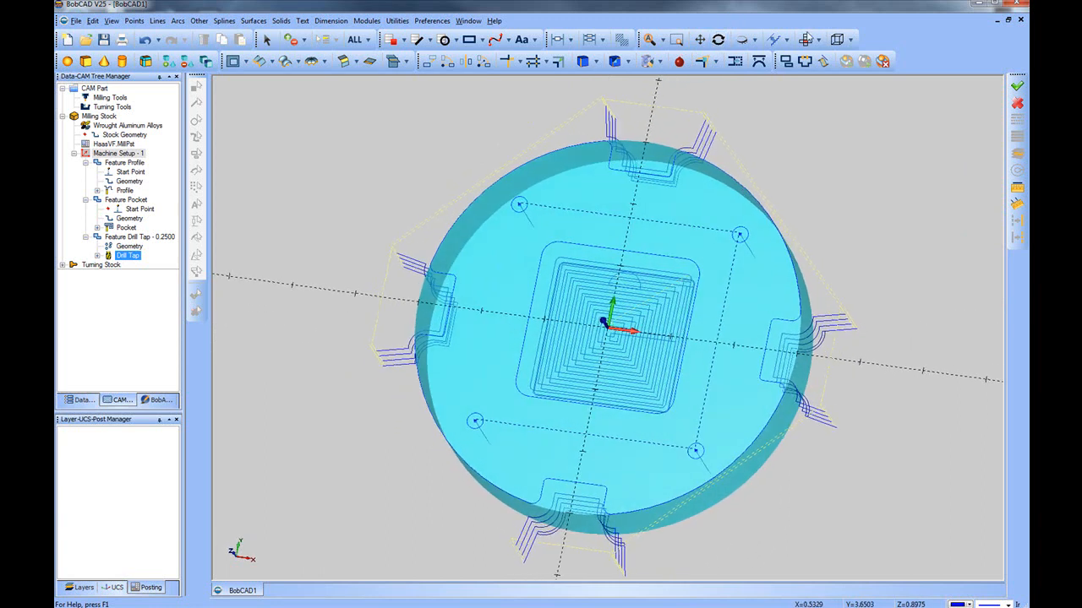
pyautogui.click(811, 37)
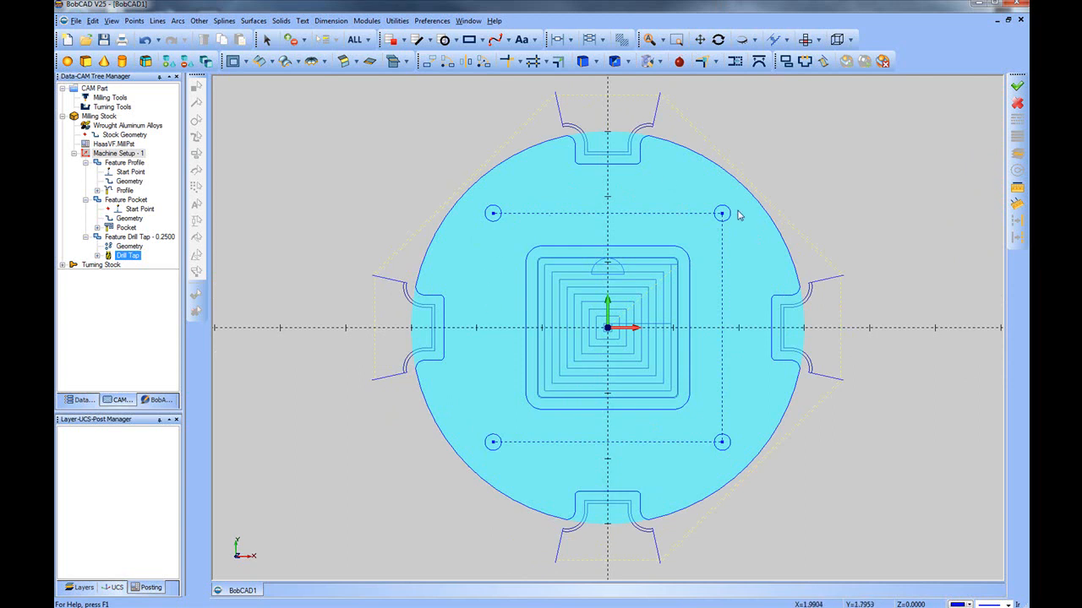
# Post the milling job's NC program and look through the generated code
pyautogui.click(112, 107)
pyautogui.click(111, 98)
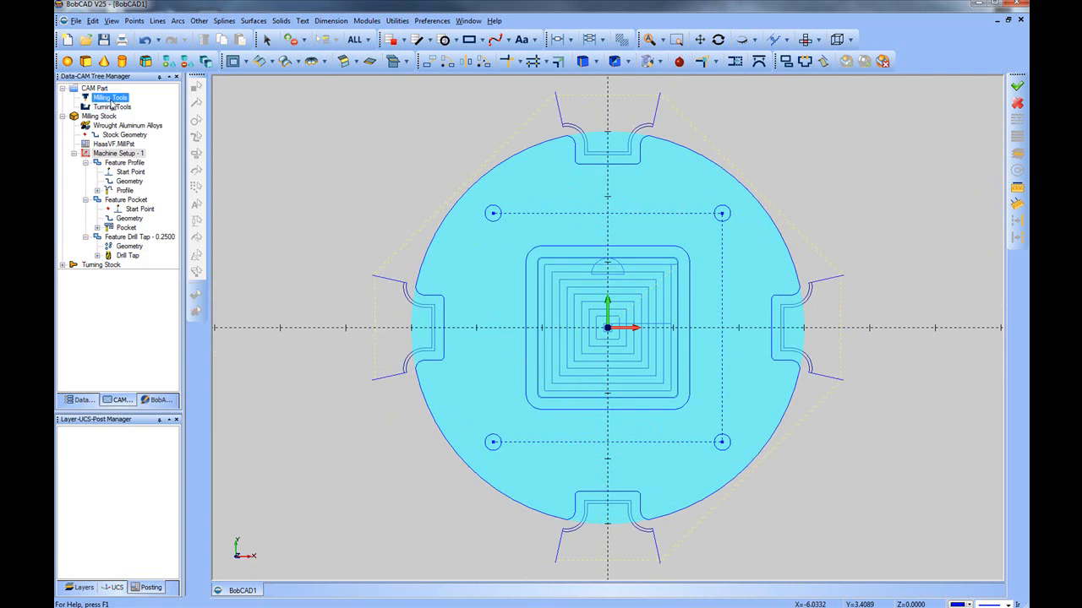
pyautogui.rightClick(112, 105)
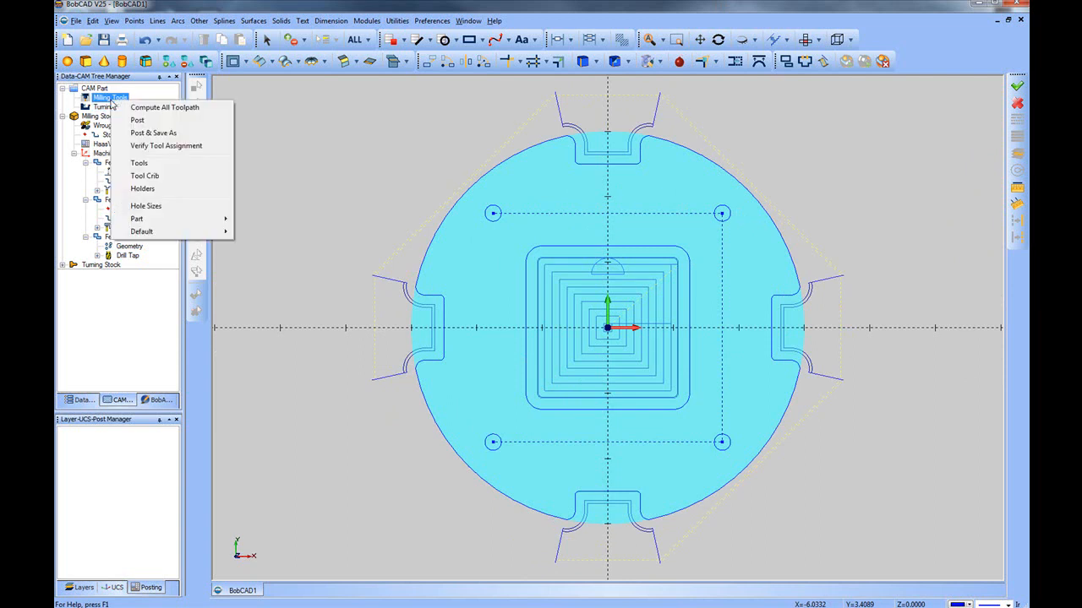
pyautogui.click(138, 120)
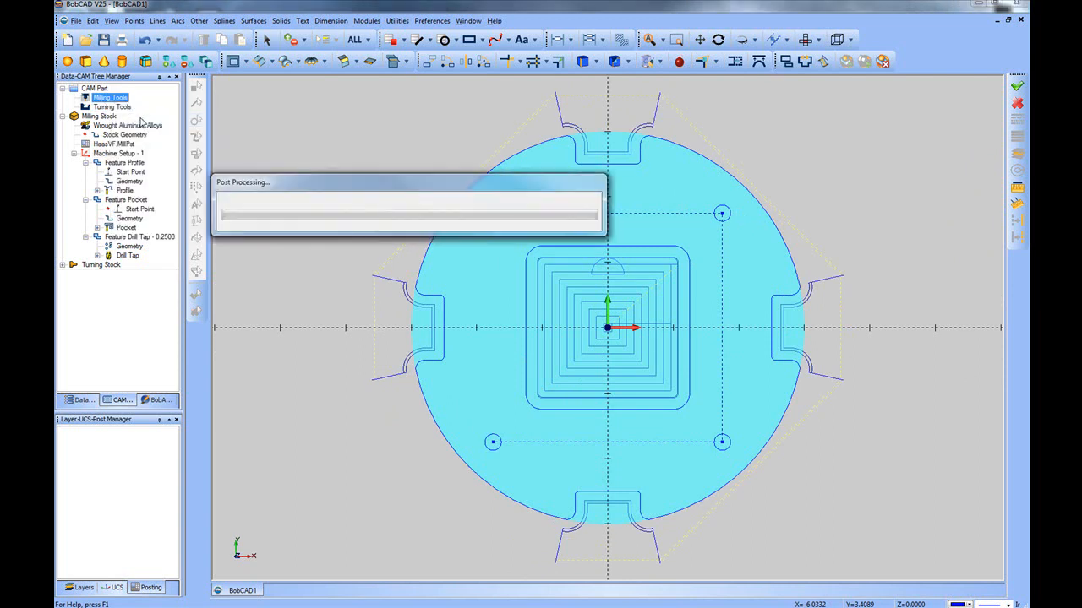
pyautogui.scroll(-9, 131, 484)
pyautogui.scroll(9, 123, 482)
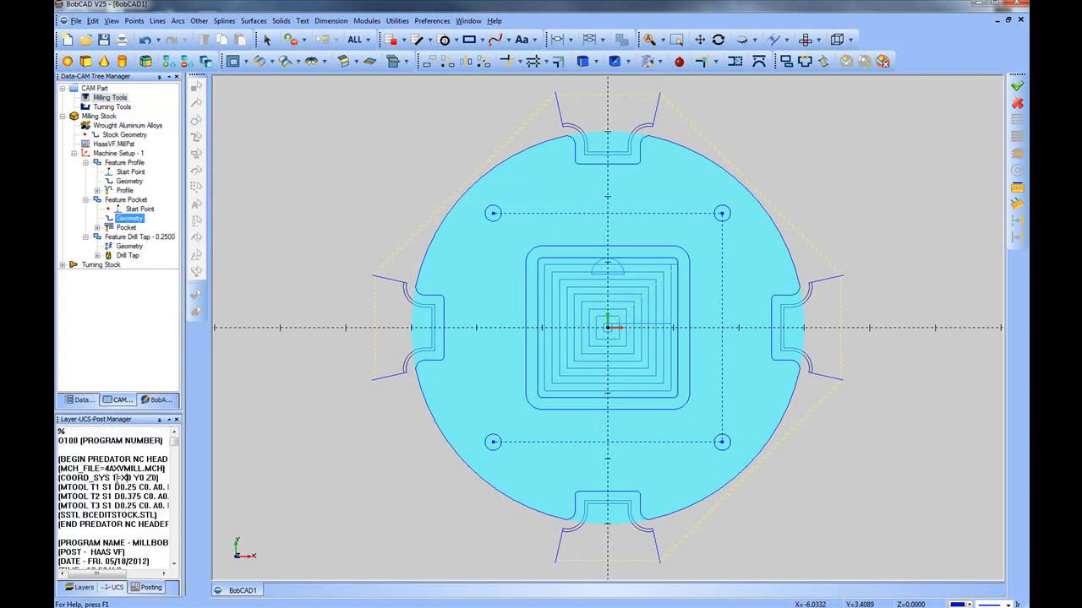
pyautogui.scroll(-6, 119, 457)
pyautogui.scroll(6, 121, 473)
pyautogui.click(108, 98)
pyautogui.rightClick(105, 101)
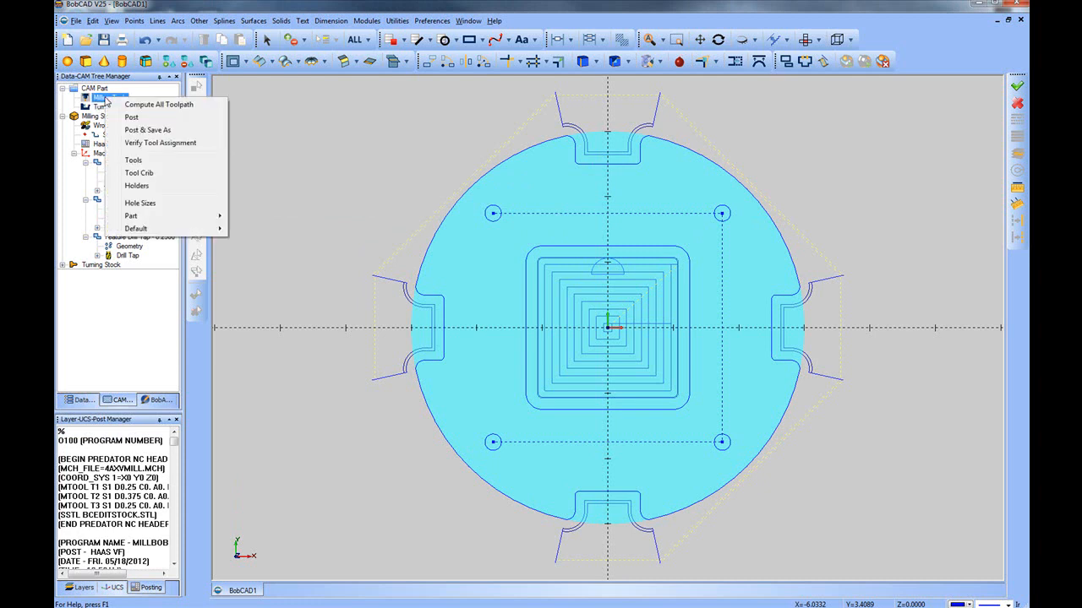
pyautogui.click(224, 135)
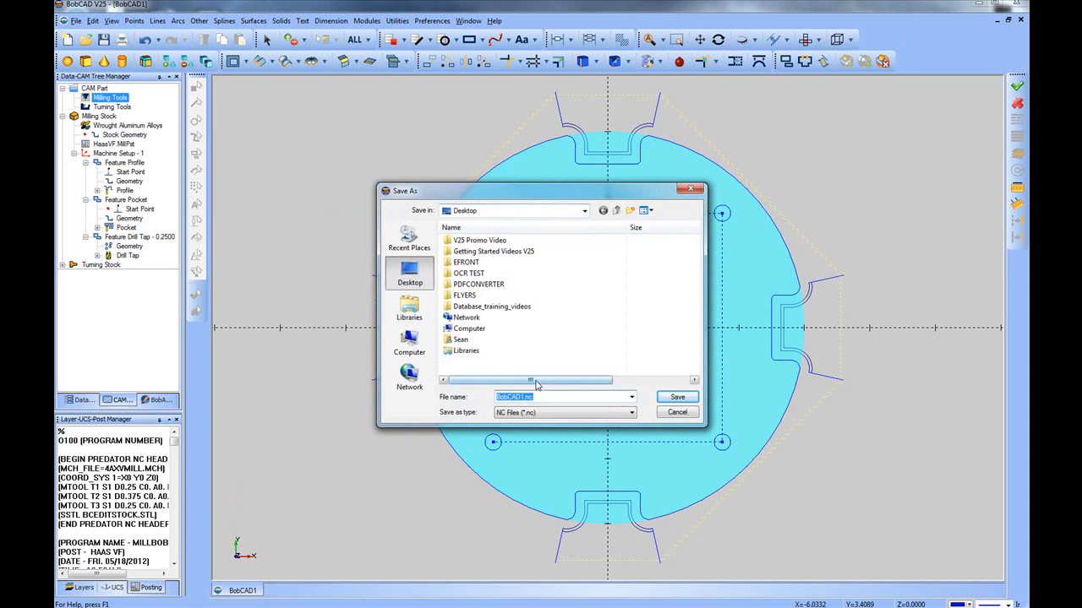
pyautogui.click(694, 193)
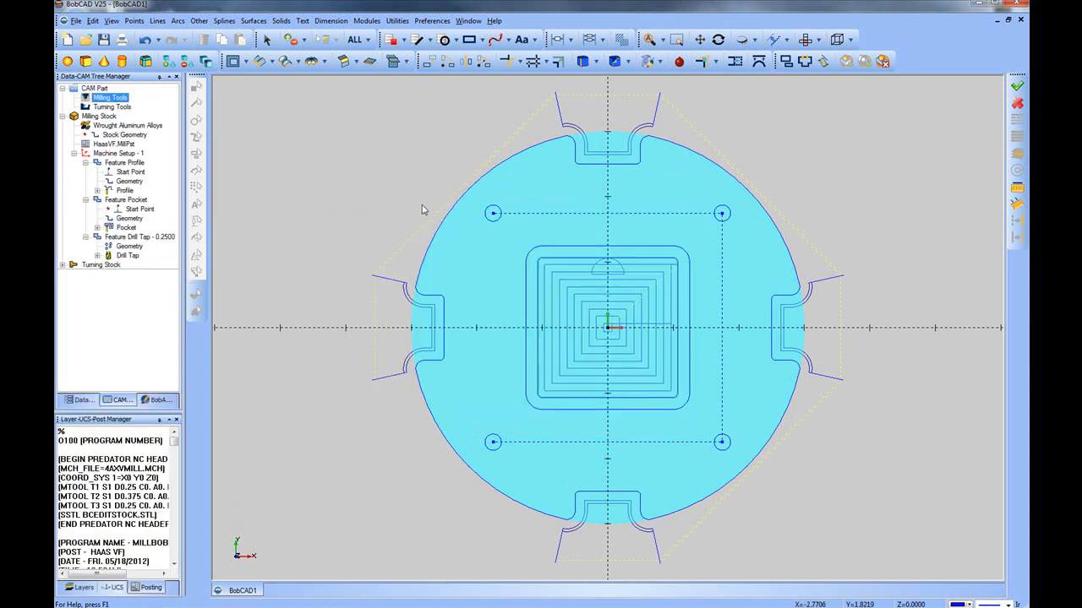
# Run the milling stock's machining simulation through all operations and inspect the cut notches, square pocket and tapped holes
pyautogui.click(100, 117)
pyautogui.rightClick(96, 120)
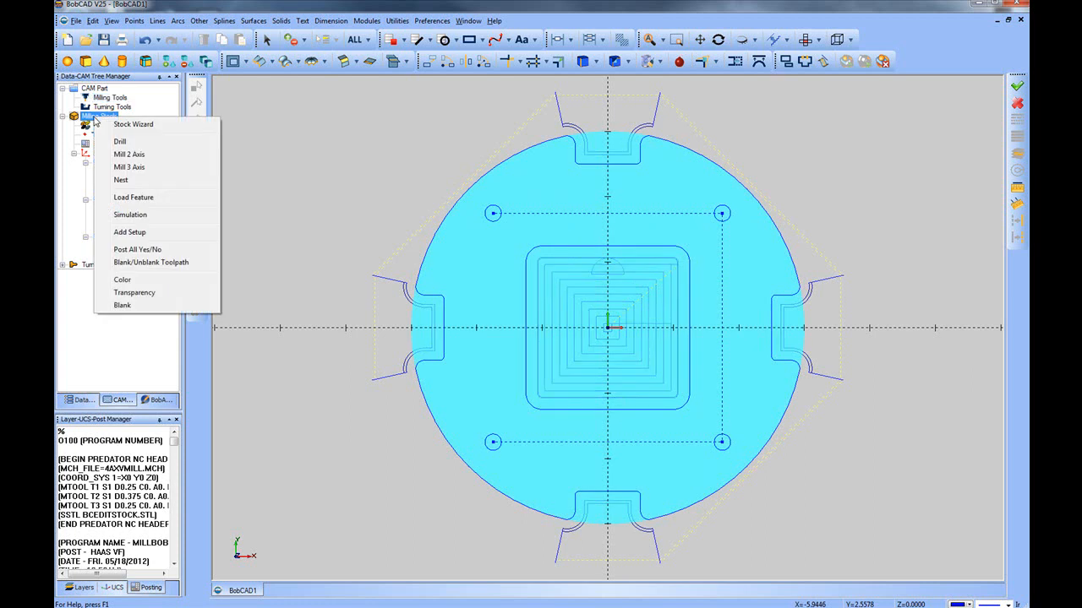
pyautogui.click(131, 215)
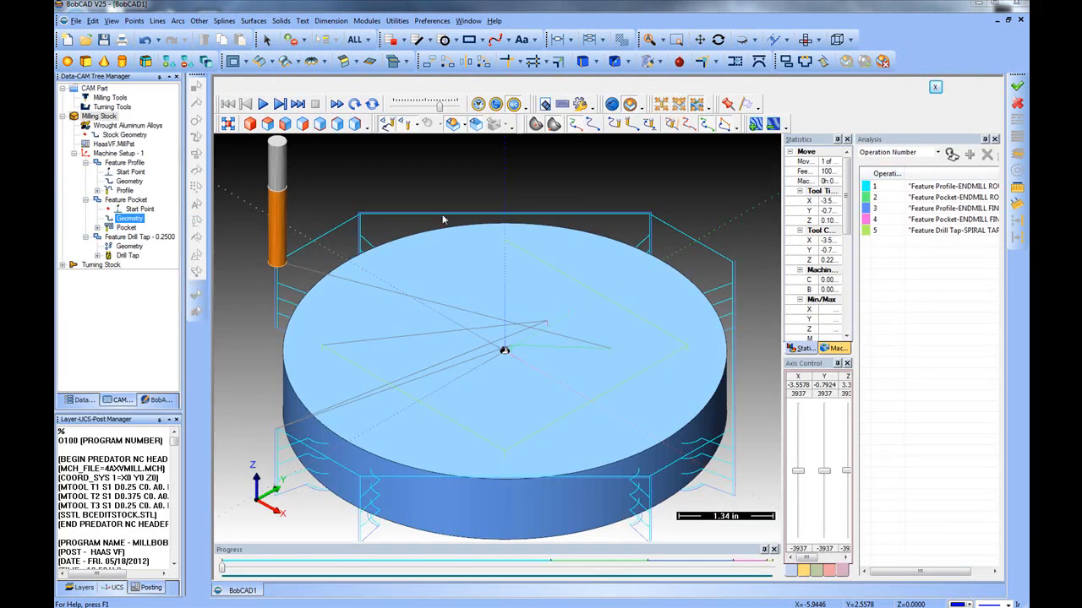
pyautogui.moveTo(577, 350)
pyautogui.mouseDown(button='middle')
pyautogui.moveTo(564, 292)
pyautogui.moveTo(554, 336)
pyautogui.moveTo(565, 367)
pyautogui.moveTo(567, 345)
pyautogui.moveTo(556, 346)
pyautogui.mouseUp(button='middle')
pyautogui.click(264, 104)
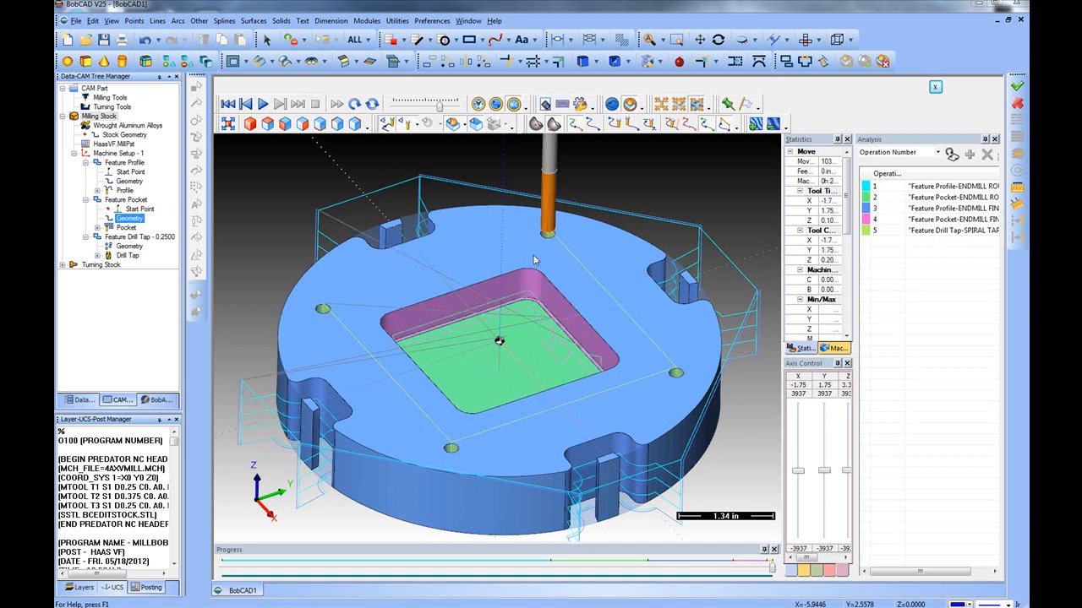
pyautogui.moveTo(538, 261); pyautogui.dragTo(550, 279, button='middle')
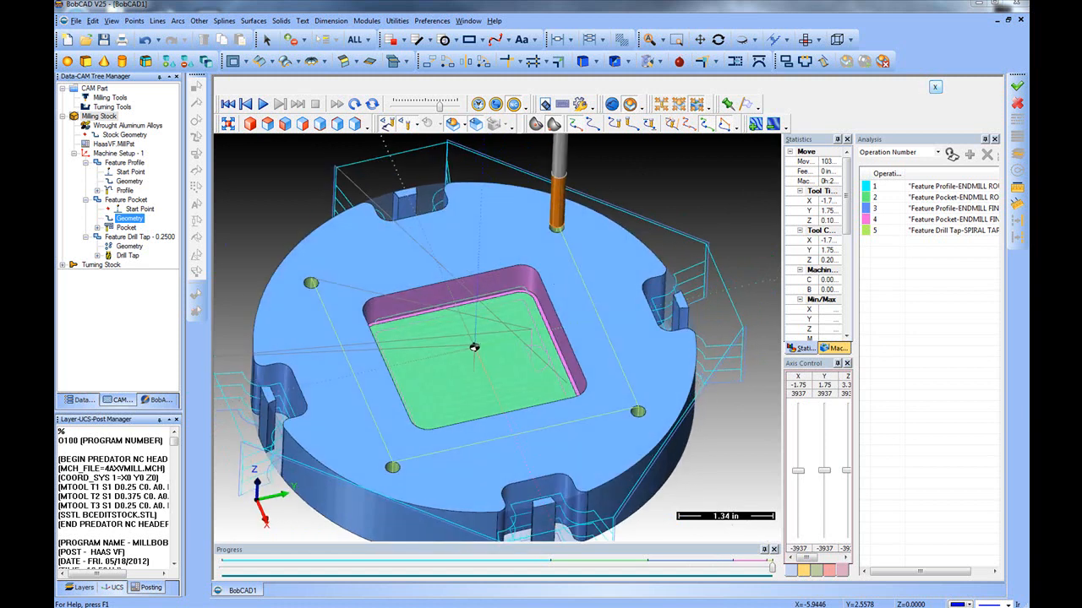